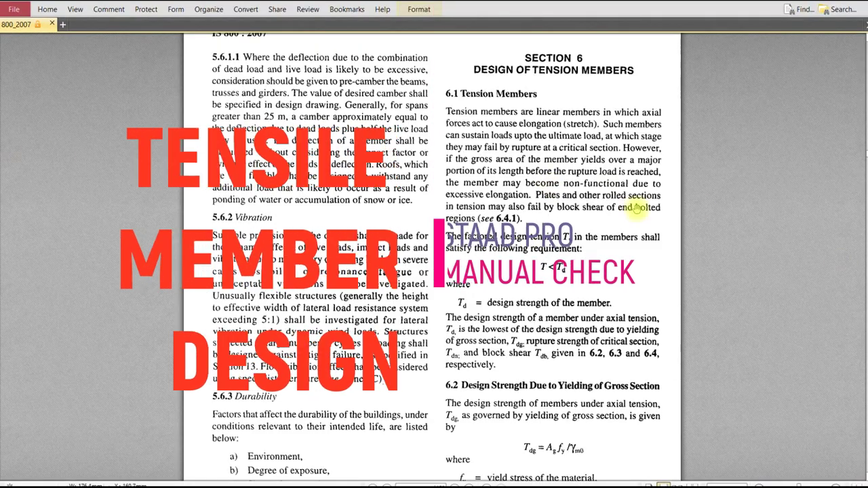
Scroll down the OneNote page to row 75 of the pasted section table
{"action": "scroll", "coordinate": [517, 183], "scroll_direction": "down", "scroll_amount": 1}
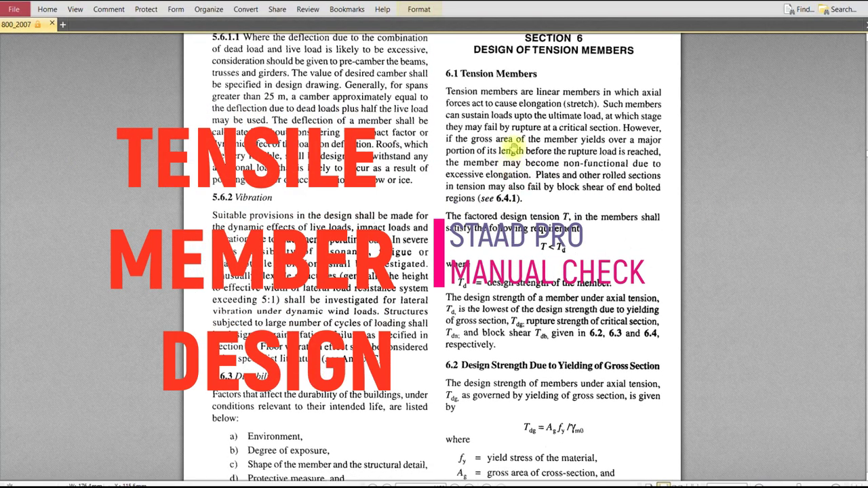
{"action": "scroll", "coordinate": [516, 193], "scroll_direction": "up", "scroll_amount": 1}
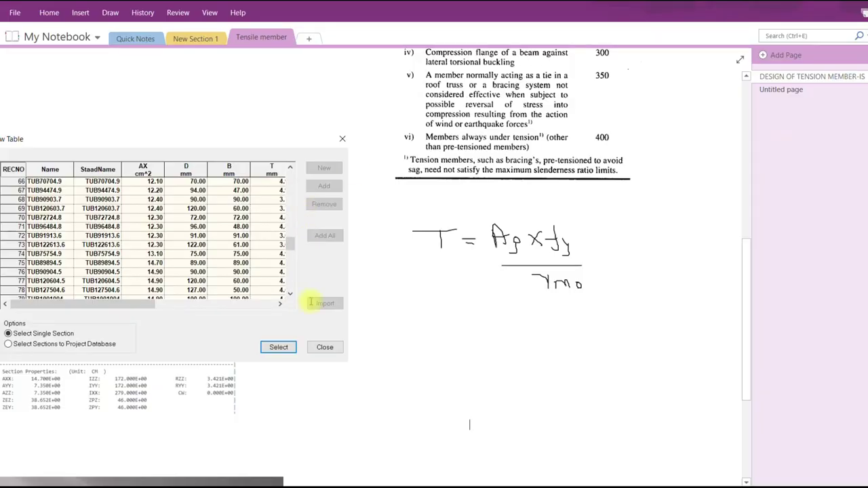
{"action": "scroll", "coordinate": [311, 305], "scroll_direction": "down", "scroll_amount": 3}
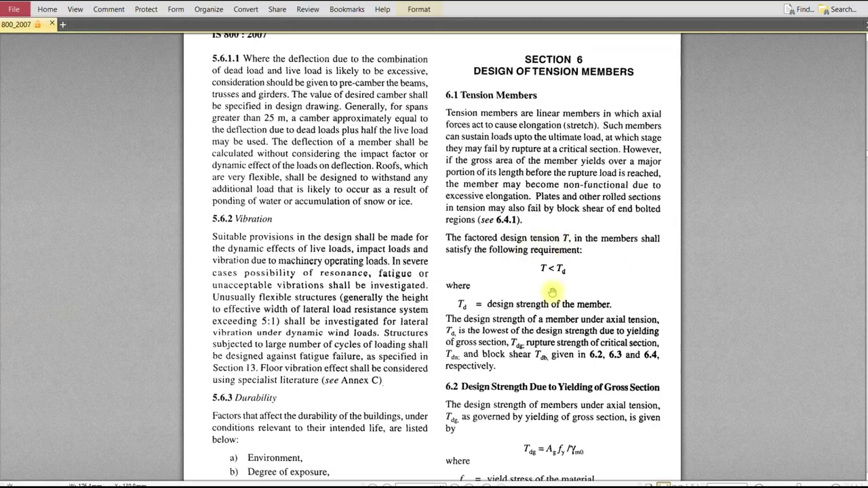
{"action": "scroll", "coordinate": [552, 242], "scroll_direction": "down", "scroll_amount": 5}
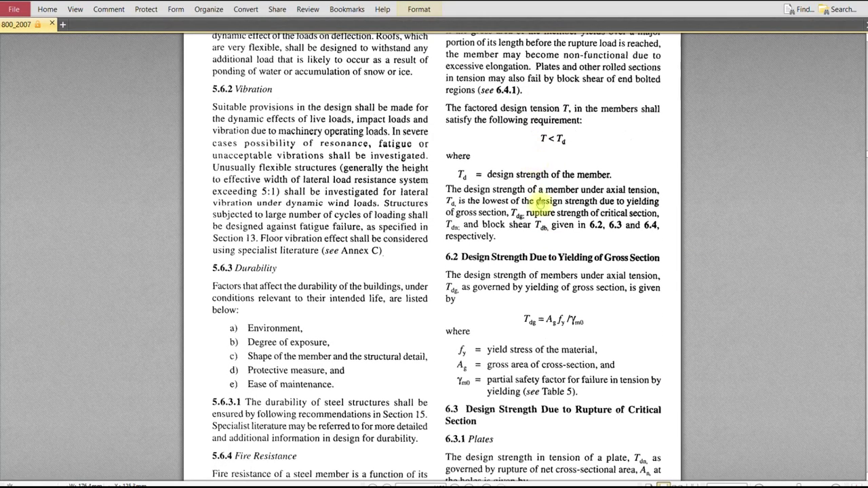
{"action": "scroll", "coordinate": [540, 202], "scroll_direction": "down", "scroll_amount": 2}
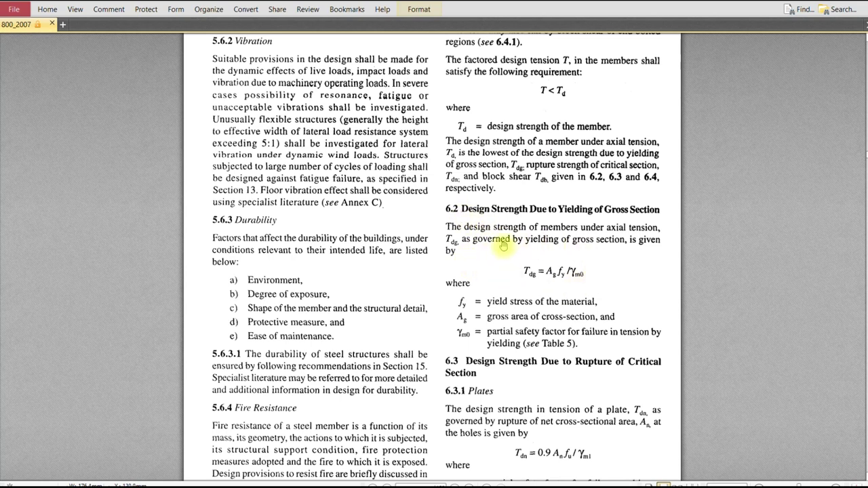
{"action": "scroll", "coordinate": [581, 278], "scroll_direction": "down", "scroll_amount": 1}
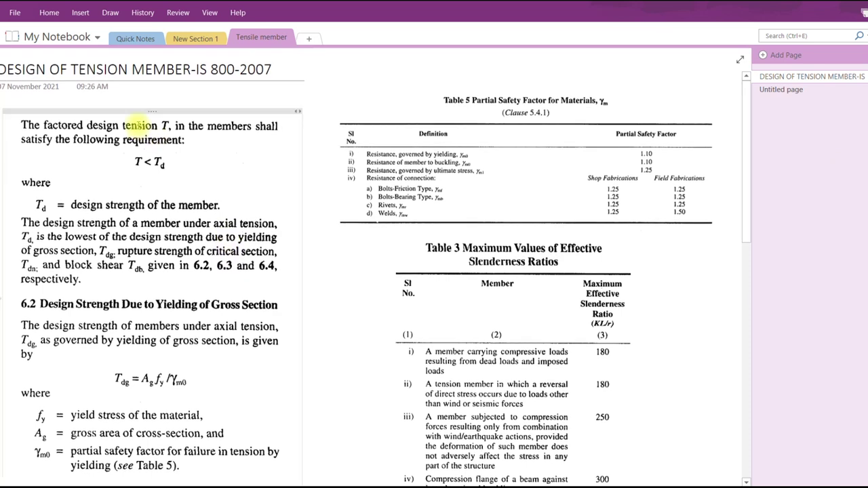
{"action": "scroll", "coordinate": [139, 124], "scroll_direction": "down", "scroll_amount": 3}
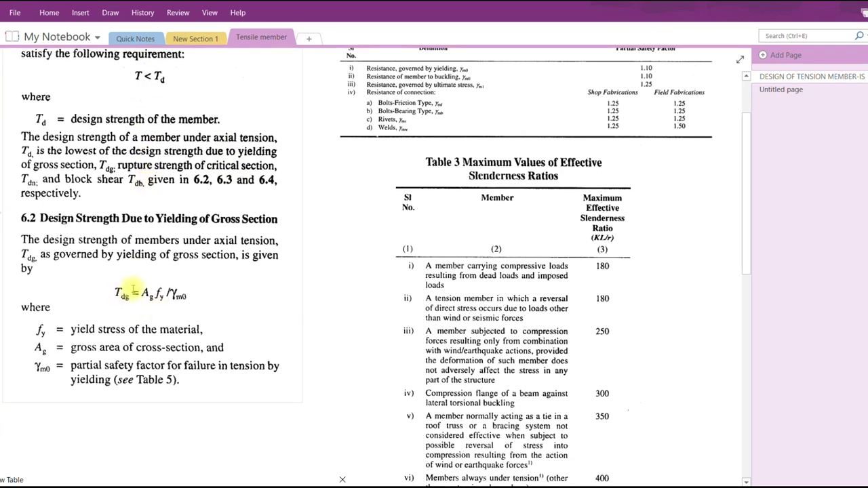
{"action": "scroll", "coordinate": [175, 280], "scroll_direction": "down", "scroll_amount": 3}
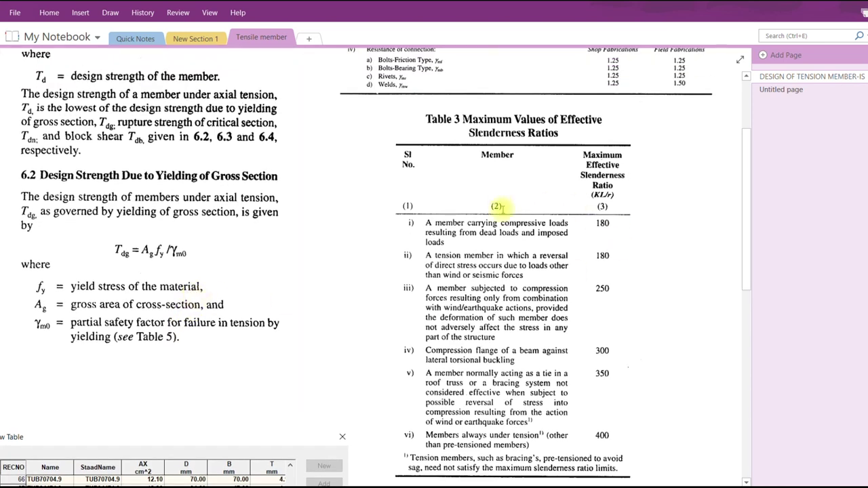
{"action": "scroll", "coordinate": [507, 220], "scroll_direction": "up", "scroll_amount": 4}
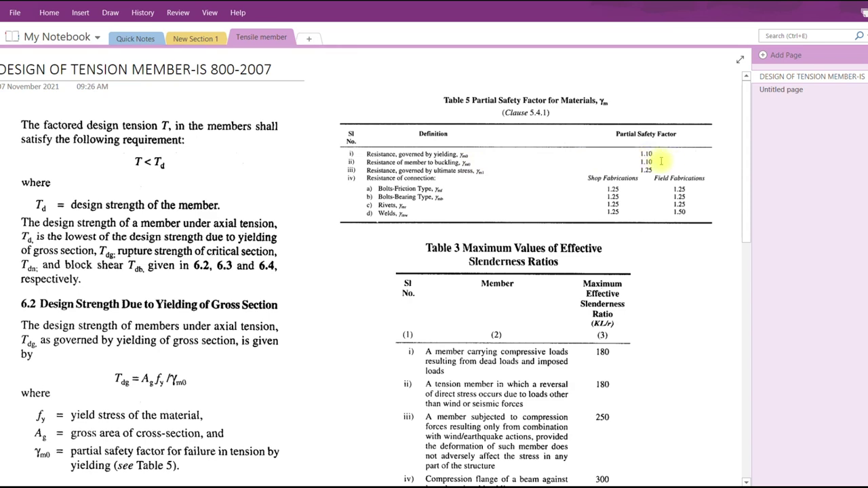
{"action": "scroll", "coordinate": [658, 160], "scroll_direction": "down", "scroll_amount": 10}
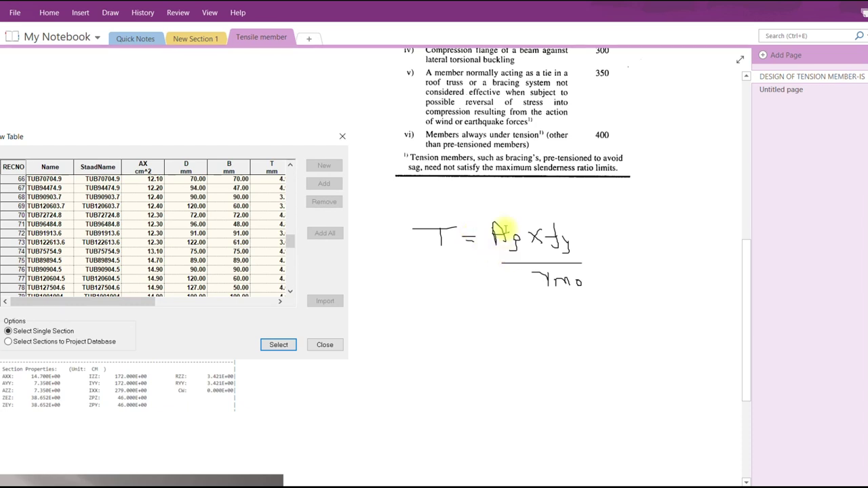
Pick a Draw pen, arrow row 75, box its 14.70 area value, and begin 'T ='
{"action": "left_click", "coordinate": [80, 13]}
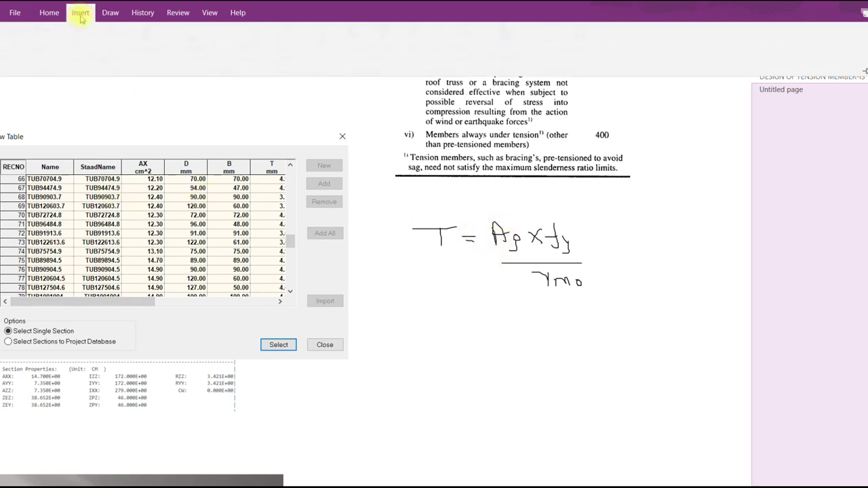
{"action": "left_click", "coordinate": [49, 14]}
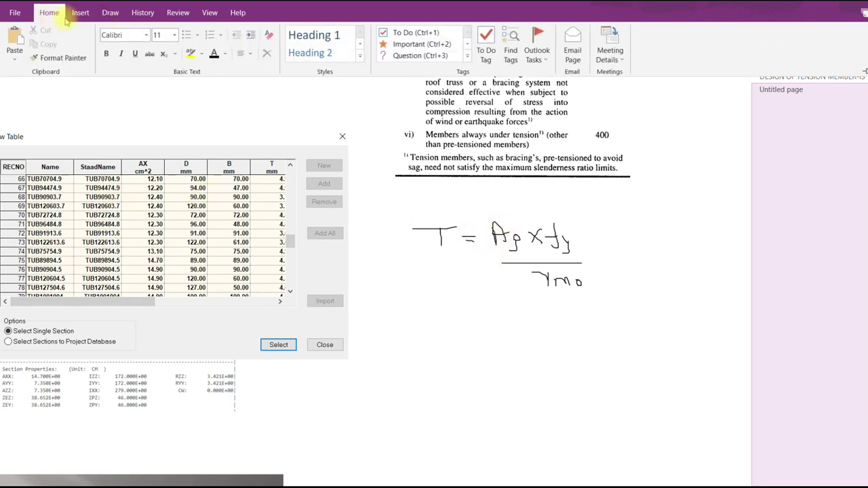
{"action": "left_click", "coordinate": [80, 13]}
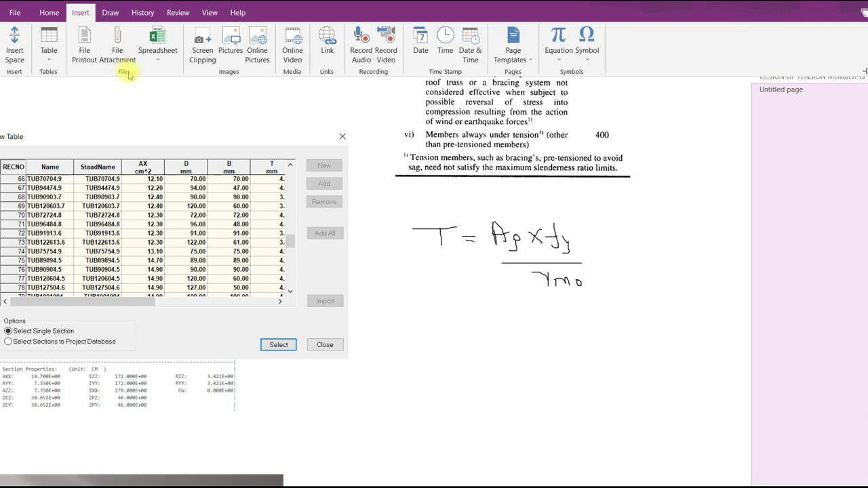
{"action": "left_click", "coordinate": [110, 14]}
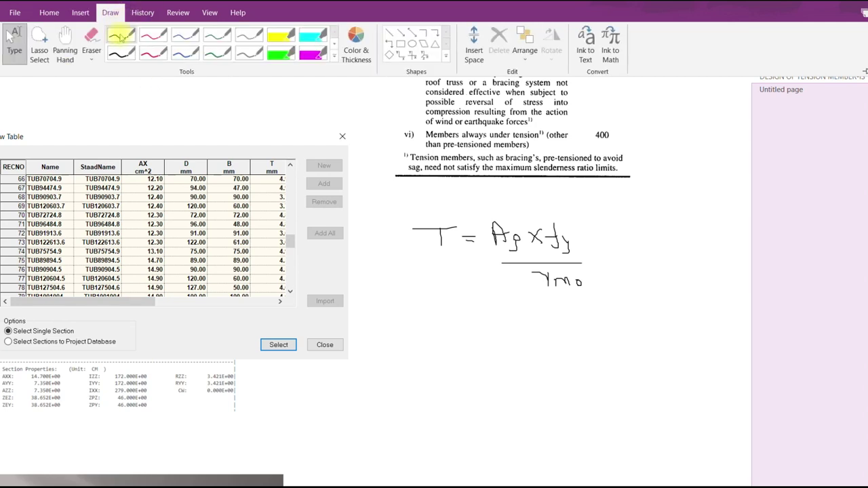
{"action": "left_click", "coordinate": [101, 108]}
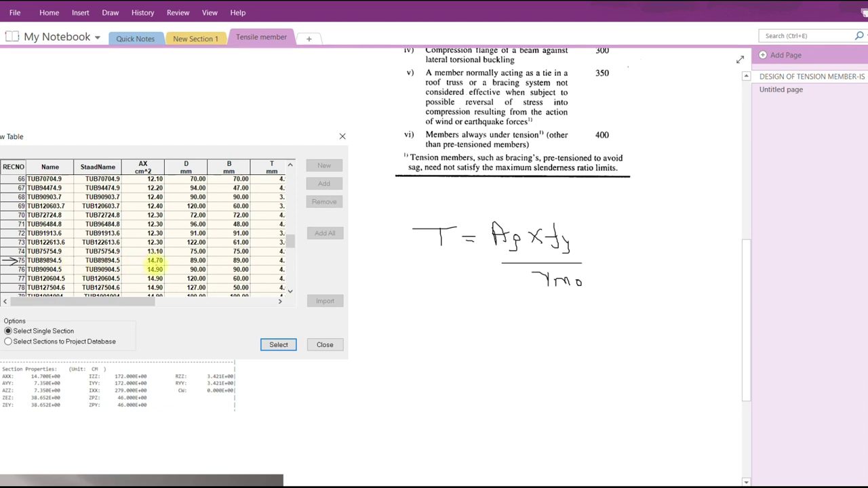
{"action": "left_click", "coordinate": [145, 260]}
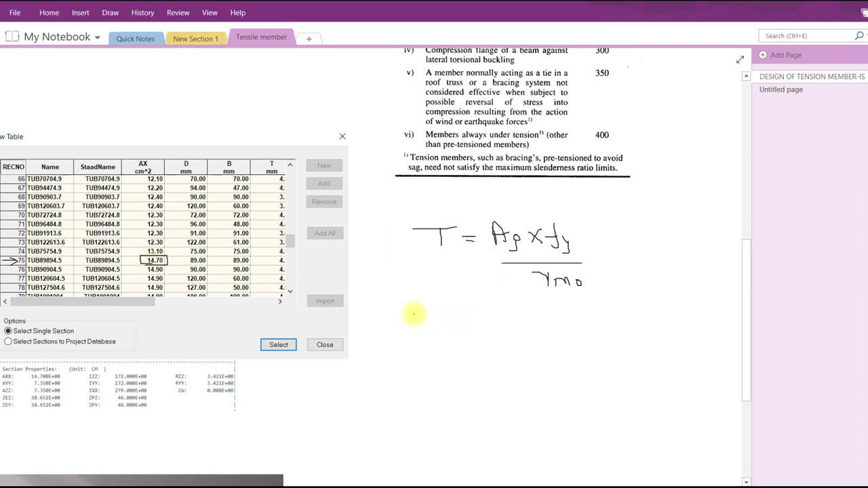
{"action": "mouse_move", "coordinate": [413, 312]}
{"action": "left_mouse_down"}
{"action": "mouse_move", "coordinate": [434, 312]}
{"action": "mouse_move", "coordinate": [425, 332]}
{"action": "mouse_move", "coordinate": [462, 324]}
{"action": "mouse_move", "coordinate": [463, 331]}
{"action": "left_mouse_up"}
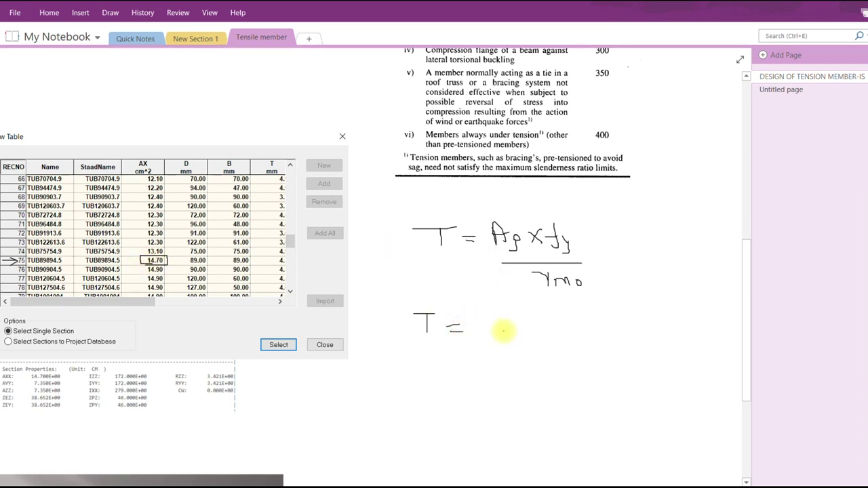
Circle the AX cm² header and handwrite T = 14.70×100×250 over 1.10
{"action": "left_click_drag", "start_coordinate": [143, 167], "coordinate": [139, 160]}
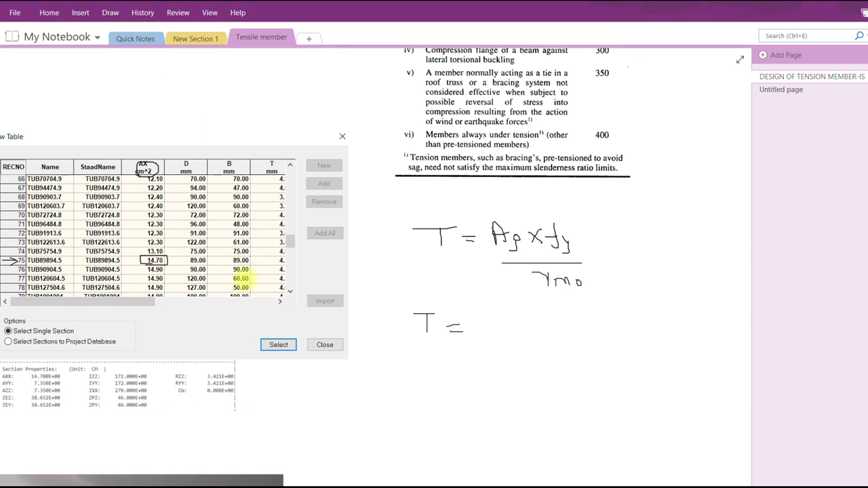
{"action": "mouse_move", "coordinate": [475, 316]}
{"action": "left_mouse_down"}
{"action": "mouse_move", "coordinate": [473, 337]}
{"action": "mouse_move", "coordinate": [501, 337]}
{"action": "mouse_move", "coordinate": [513, 326]}
{"action": "mouse_move", "coordinate": [535, 336]}
{"action": "mouse_move", "coordinate": [524, 335]}
{"action": "left_mouse_up"}
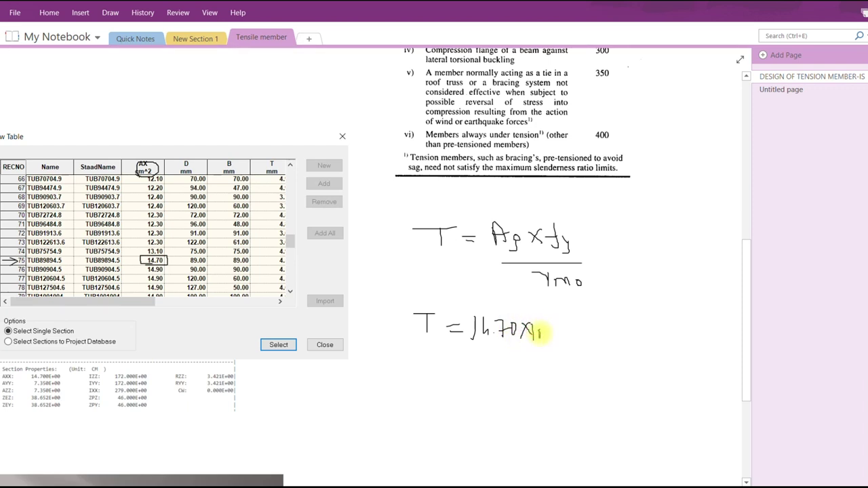
{"action": "left_click_drag", "start_coordinate": [551, 328], "coordinate": [550, 330]}
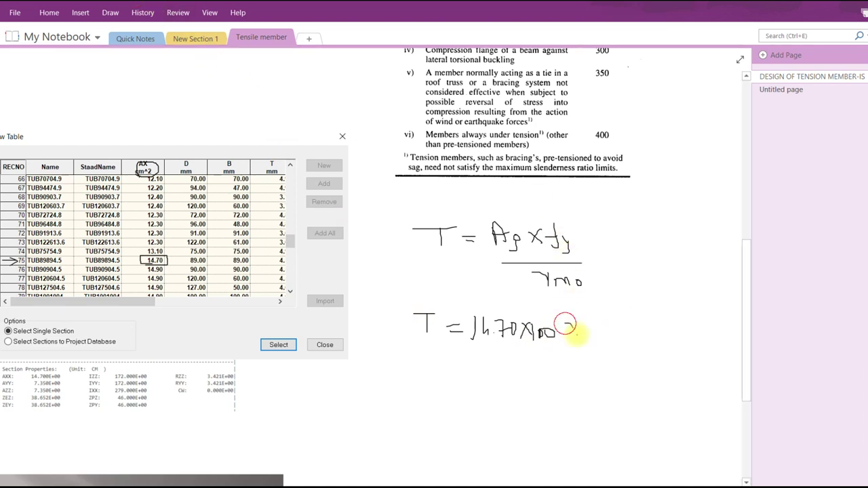
{"action": "mouse_move", "coordinate": [567, 322]}
{"action": "left_mouse_down"}
{"action": "mouse_move", "coordinate": [581, 336]}
{"action": "mouse_move", "coordinate": [567, 337]}
{"action": "mouse_move", "coordinate": [613, 335]}
{"action": "mouse_move", "coordinate": [618, 323]}
{"action": "left_mouse_up"}
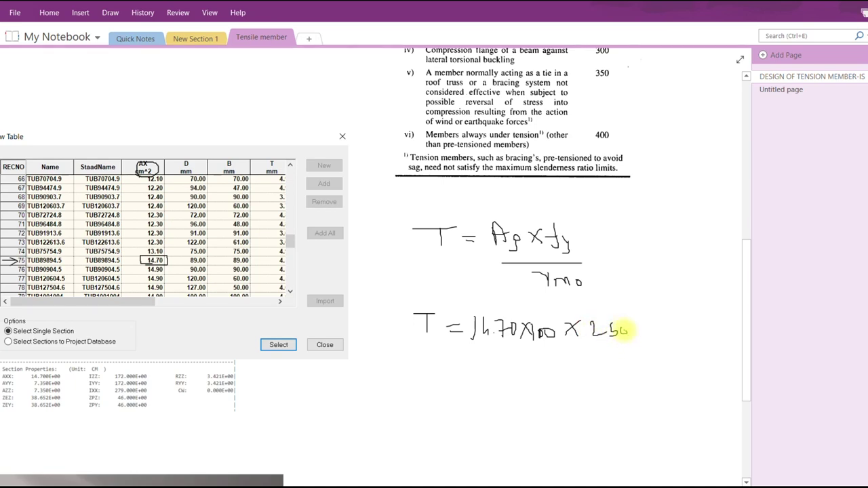
{"action": "left_click_drag", "start_coordinate": [475, 351], "coordinate": [642, 352]}
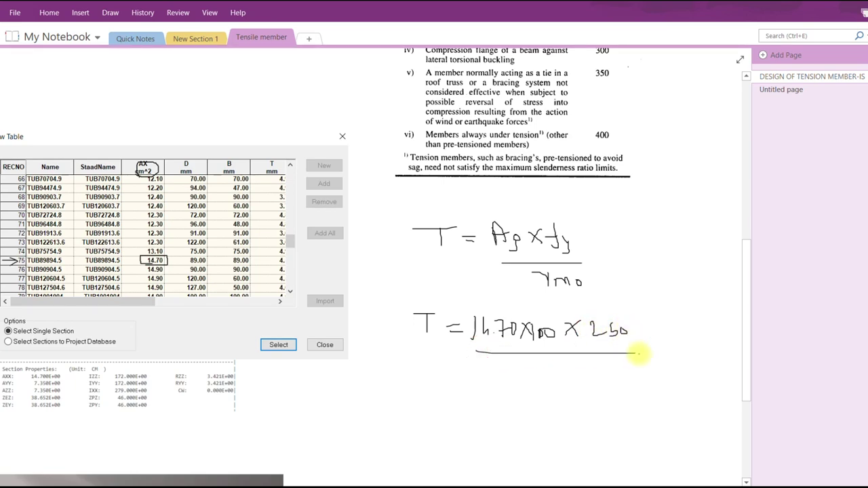
Start a new handwritten T = line for the result, then switch to a blank Excel workbook
{"action": "scroll", "coordinate": [546, 276], "scroll_direction": "up", "scroll_amount": 6}
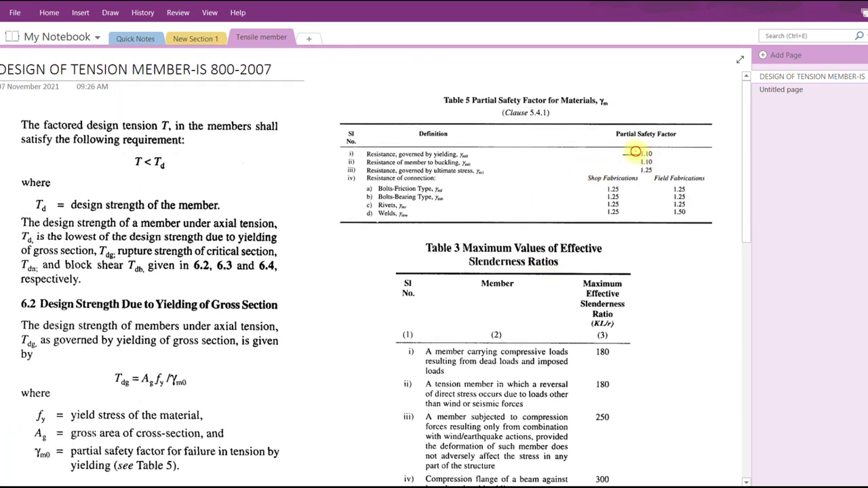
{"action": "scroll", "coordinate": [625, 193], "scroll_direction": "down", "scroll_amount": 5}
{"action": "scroll", "coordinate": [610, 210], "scroll_direction": "down", "scroll_amount": 4}
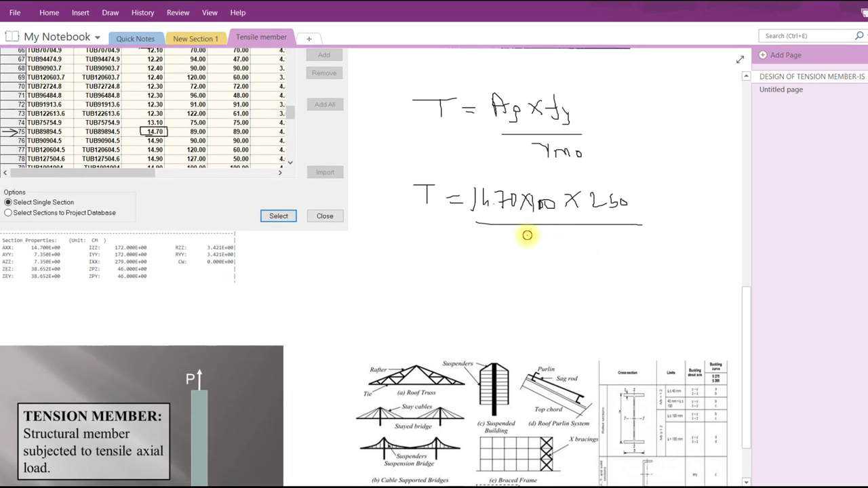
{"action": "mouse_move", "coordinate": [527, 235]}
{"action": "left_mouse_down"}
{"action": "mouse_move", "coordinate": [528, 252]}
{"action": "mouse_move", "coordinate": [555, 250]}
{"action": "mouse_move", "coordinate": [560, 238]}
{"action": "left_mouse_up"}
{"action": "mouse_move", "coordinate": [415, 269]}
{"action": "left_mouse_down"}
{"action": "mouse_move", "coordinate": [442, 268]}
{"action": "mouse_move", "coordinate": [433, 293]}
{"action": "mouse_move", "coordinate": [467, 276]}
{"action": "mouse_move", "coordinate": [470, 284]}
{"action": "left_mouse_up"}
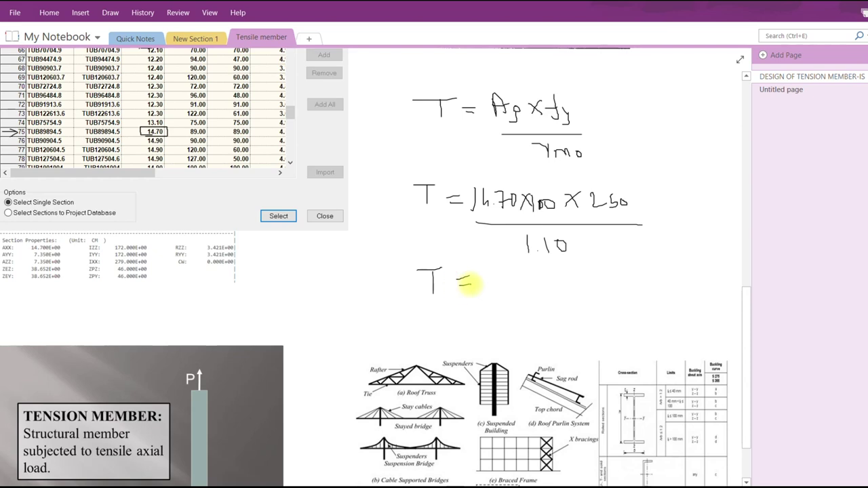
{"action": "key", "text": "alt+Tab"}
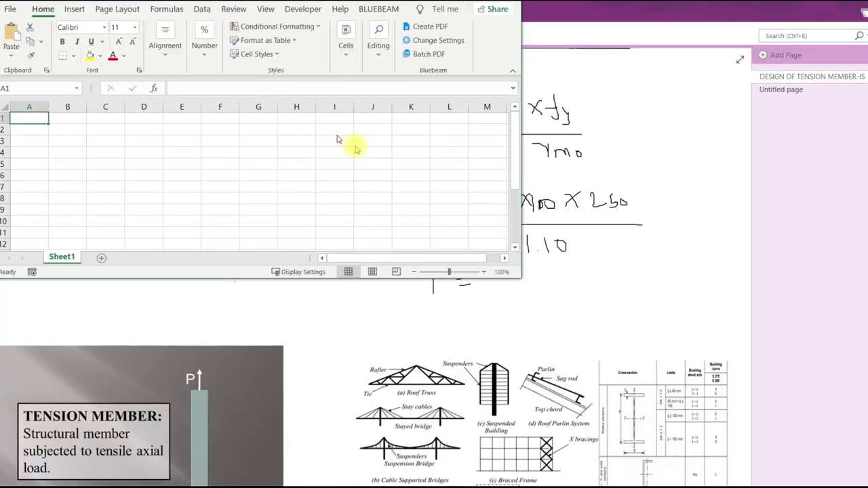
Place Excel beside the notes and start row 4 with label A, '=' and area 14.7
{"action": "left_click_drag", "start_coordinate": [203, 7], "coordinate": [361, 73]}
{"action": "left_click", "coordinate": [311, 232]}
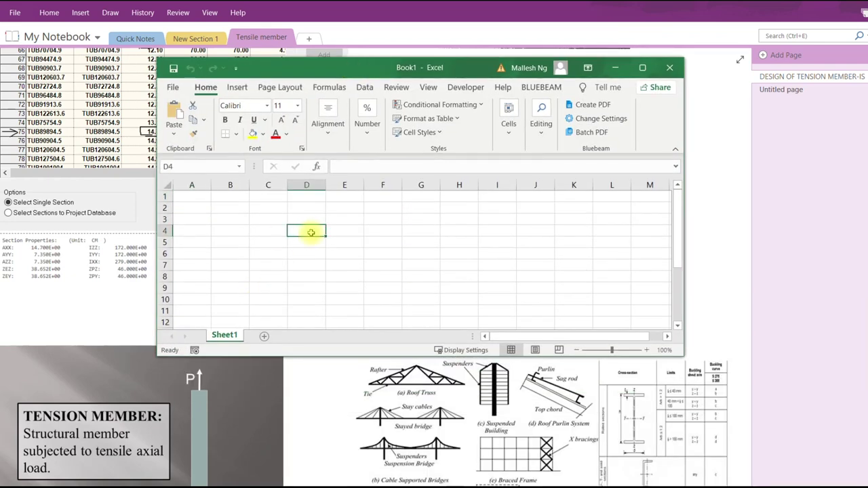
{"action": "type", "text": "A"}
{"action": "key", "text": "Tab"}
{"action": "type", "text": "="}
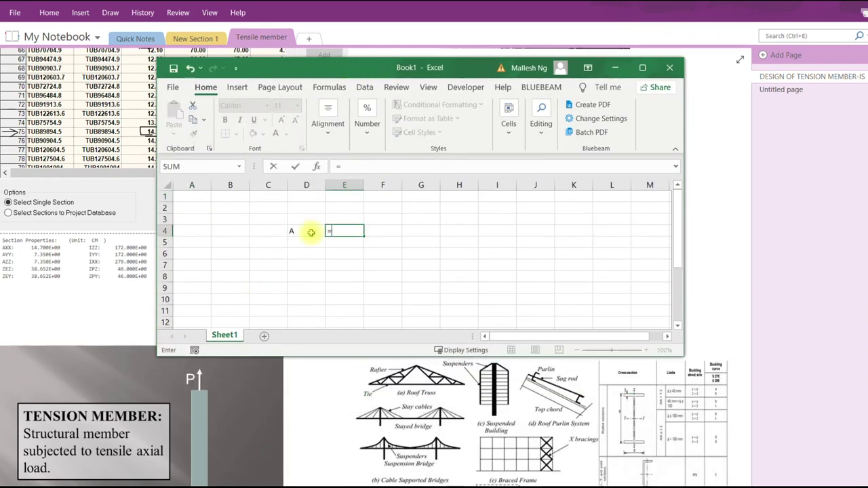
{"action": "key", "text": "Right"}
{"action": "key", "text": "BackSpace"}
{"action": "key", "text": "BackSpace"}
{"action": "key", "text": "Return"}
{"action": "key", "text": "Up"}
{"action": "key", "text": "Right"}
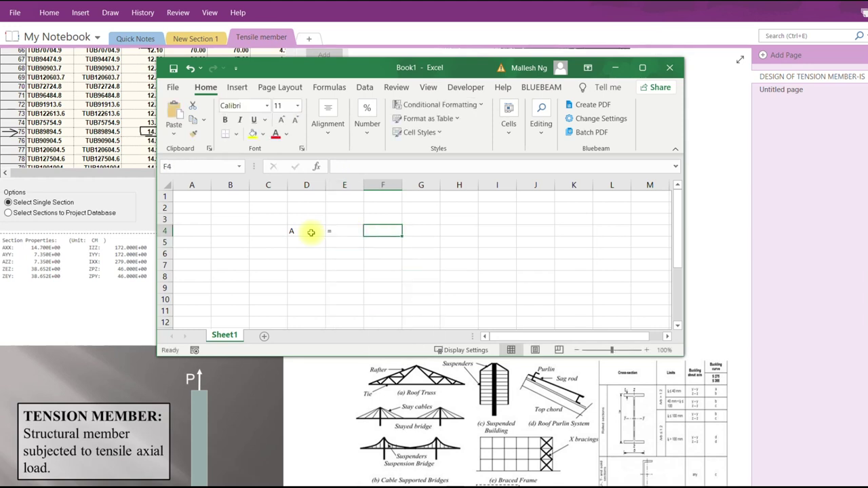
{"action": "type", "text": "1"}
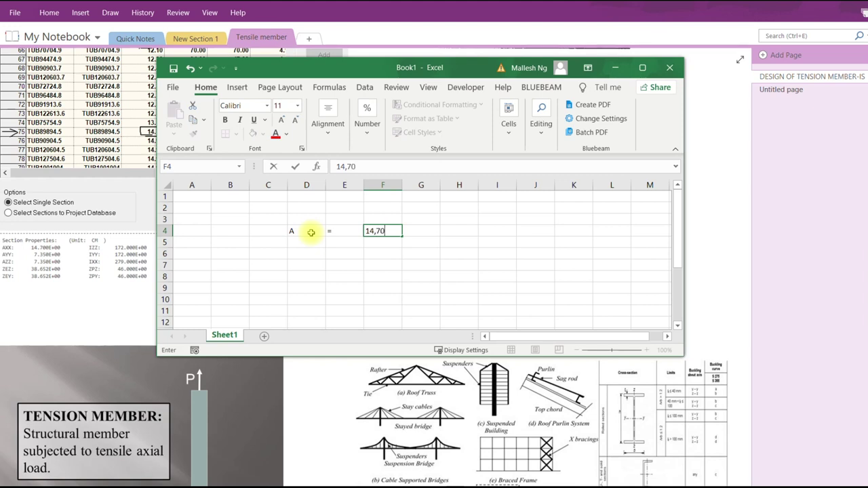
{"action": "type", "text": "4,70"}
{"action": "key", "text": "Tab"}
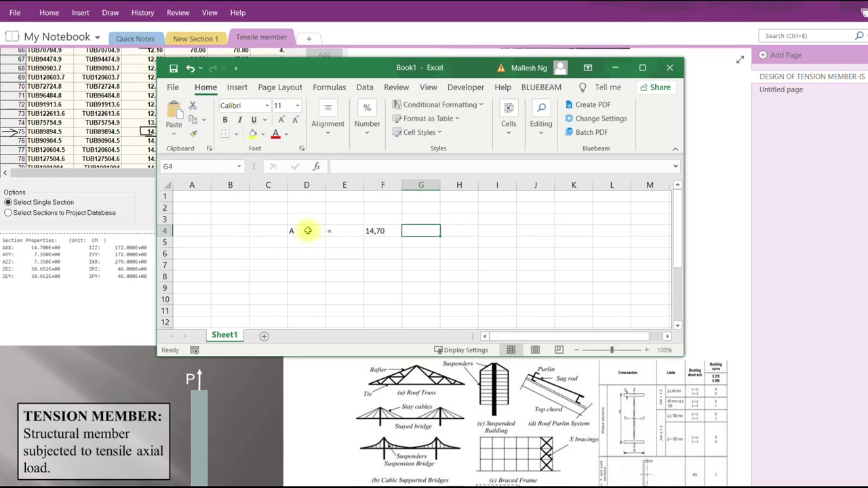
{"action": "left_click", "coordinate": [372, 230]}
{"action": "left_click", "coordinate": [345, 166]}
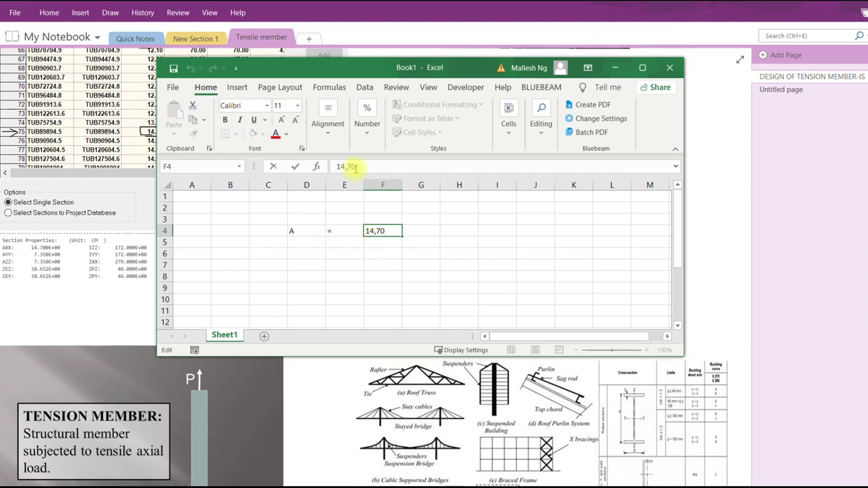
{"action": "key", "text": "Return"}
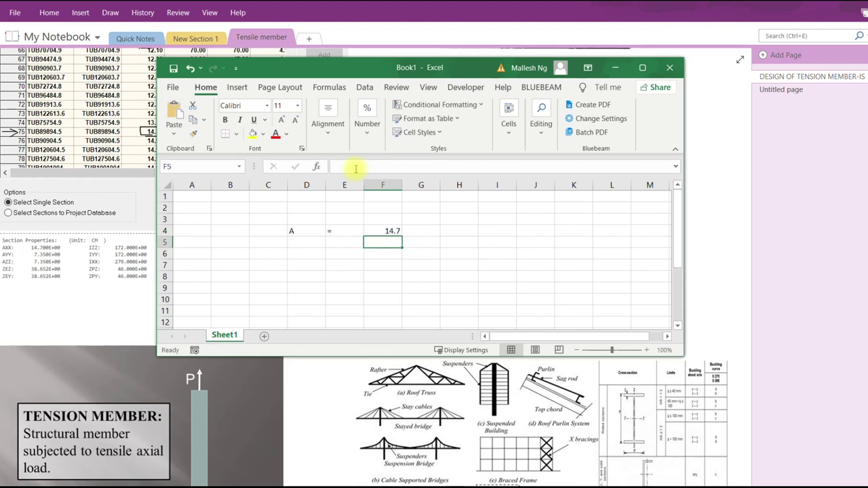
Add factor 100 in G4 and formula =F4*G4 in I4, giving A = 1470
{"action": "left_click", "coordinate": [388, 231]}
{"action": "left_click", "coordinate": [419, 232]}
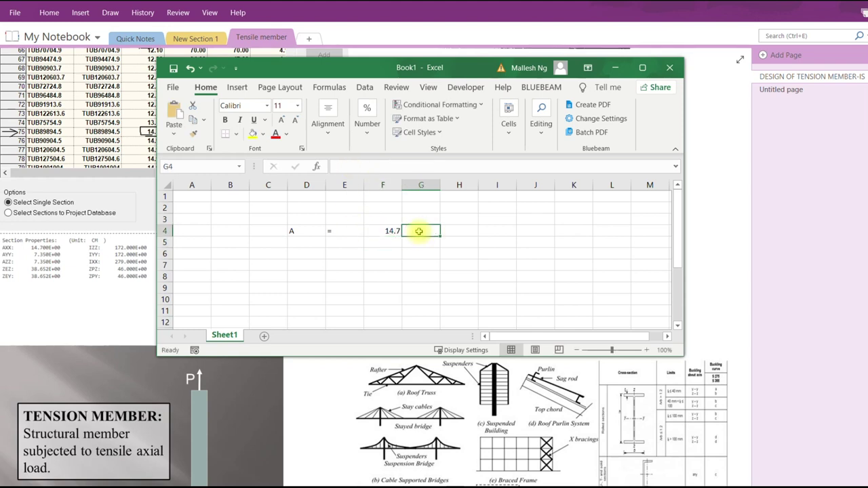
{"action": "type", "text": "100"}
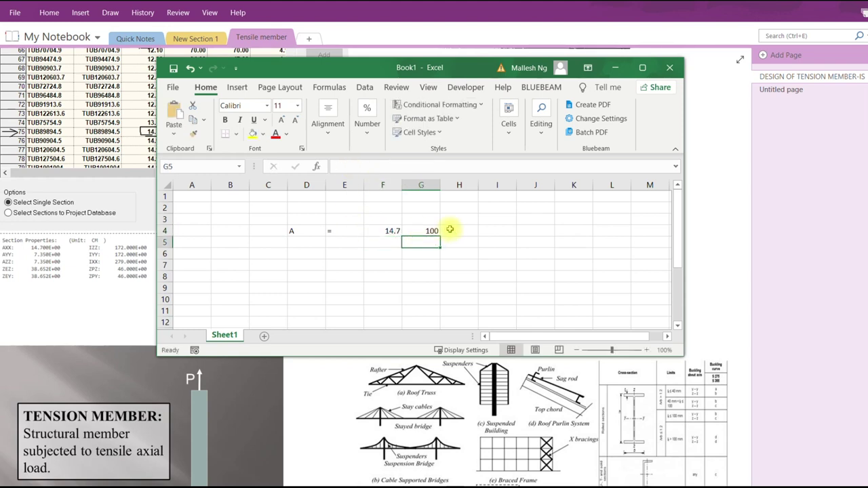
{"action": "left_click", "coordinate": [456, 231]}
{"action": "type", "text": "="}
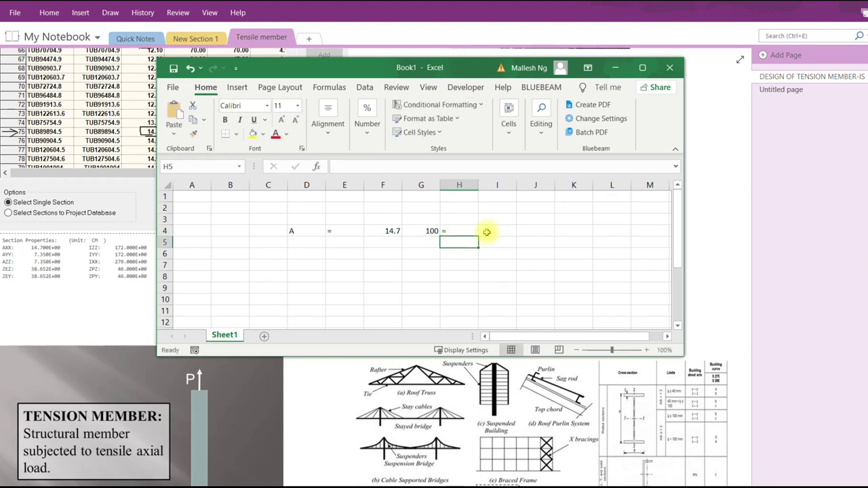
{"action": "left_click", "coordinate": [486, 232]}
{"action": "type", "text": "="}
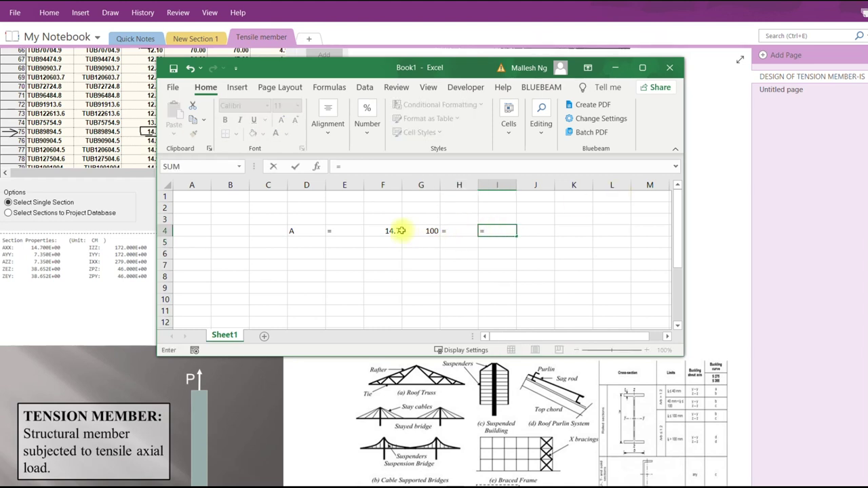
{"action": "left_click", "coordinate": [392, 231]}
{"action": "type", "text": "*"}
{"action": "left_click", "coordinate": [415, 232]}
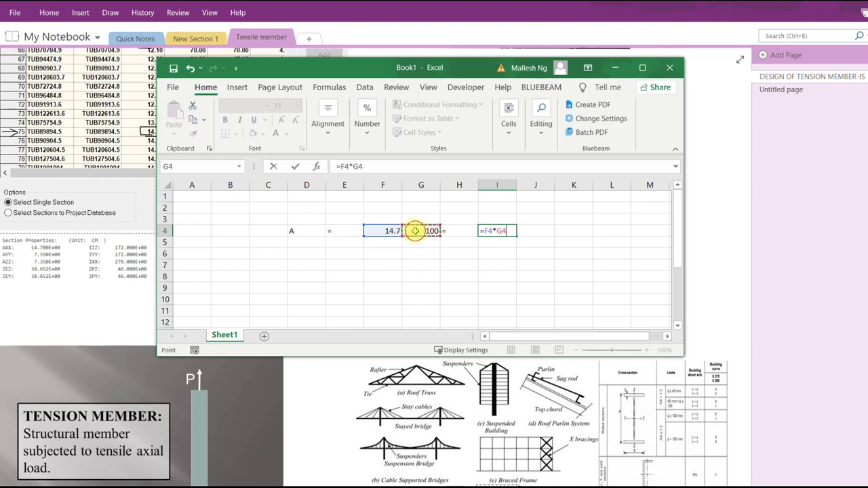
{"action": "key", "text": "Return"}
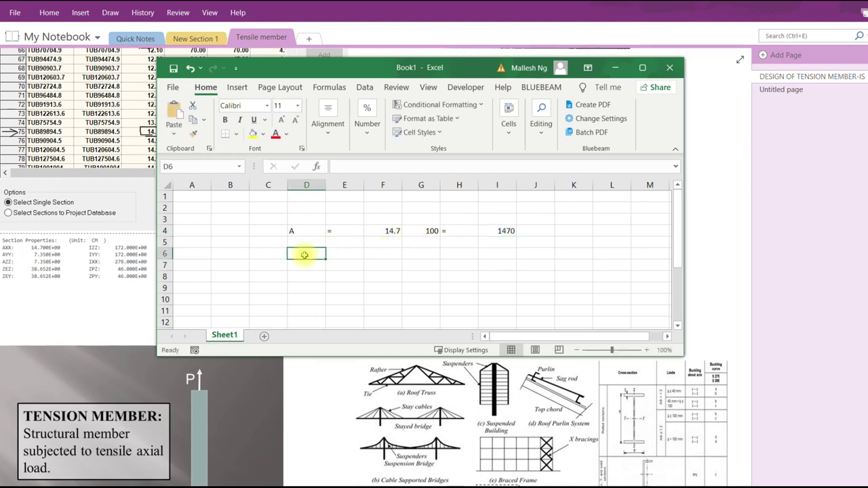
Enter the yield strength row Fy = 250 in row 6
{"action": "type", "text": "Fy"}
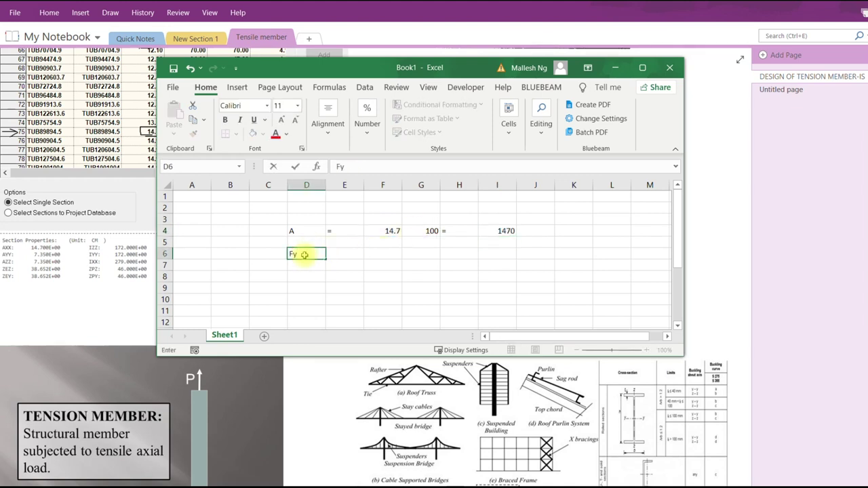
{"action": "key", "text": "ctrl+Return"}
{"action": "left_click", "coordinate": [464, 253]}
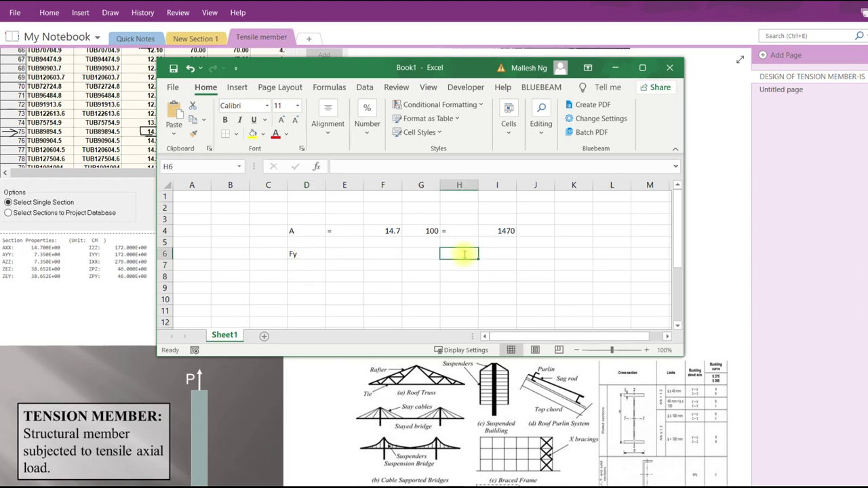
{"action": "type", "text": "="}
{"action": "left_click", "coordinate": [498, 253]}
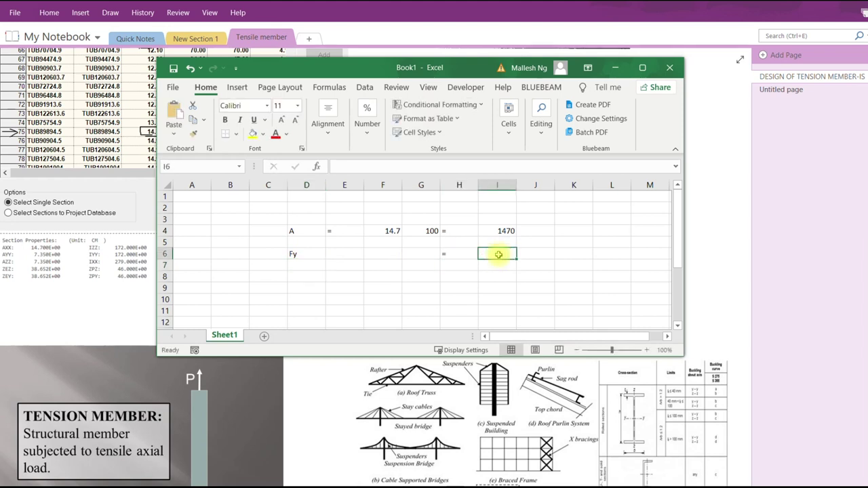
{"action": "type", "text": "250"}
{"action": "key", "text": "Return"}
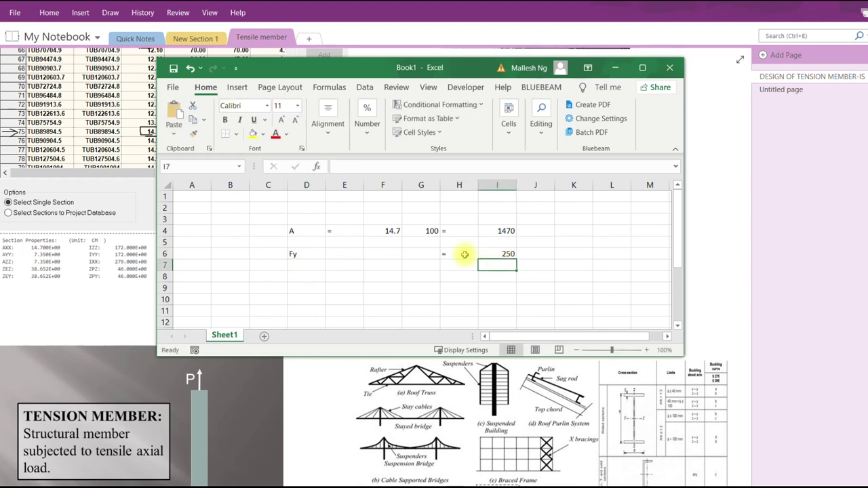
Enter the partial safety factor row Psf = 1.1 in row 7
{"action": "left_click", "coordinate": [299, 265]}
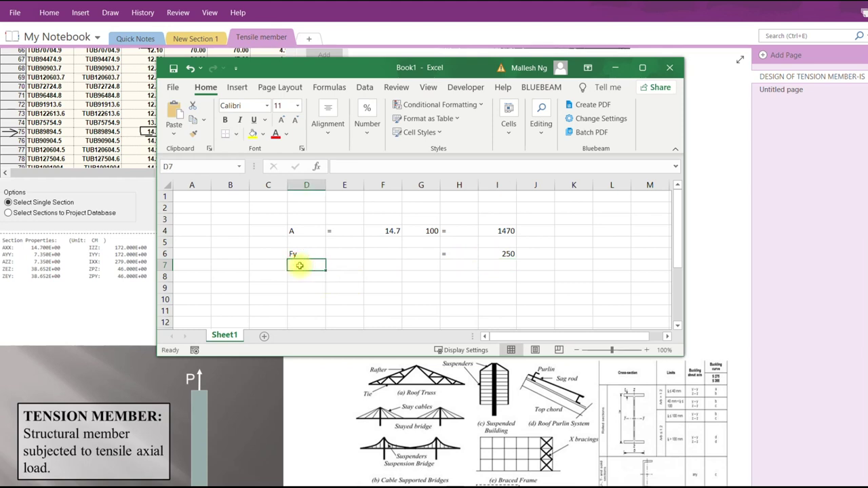
{"action": "type", "text": "Psf"}
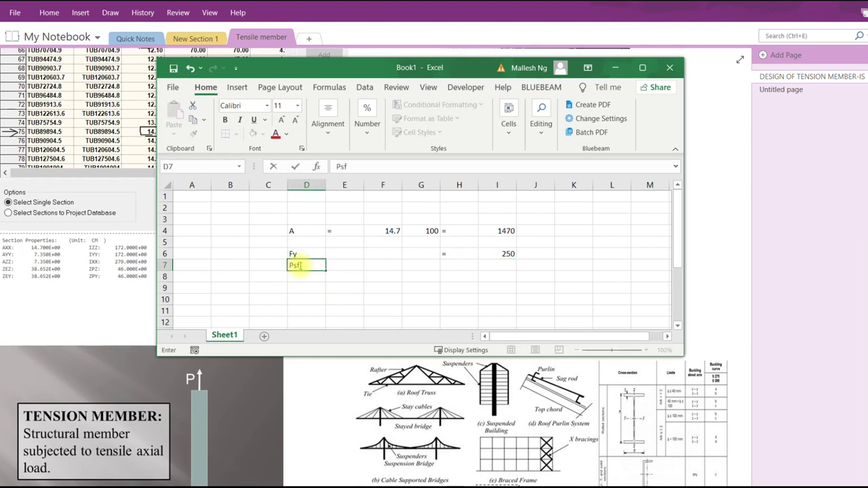
{"action": "key", "text": "Return"}
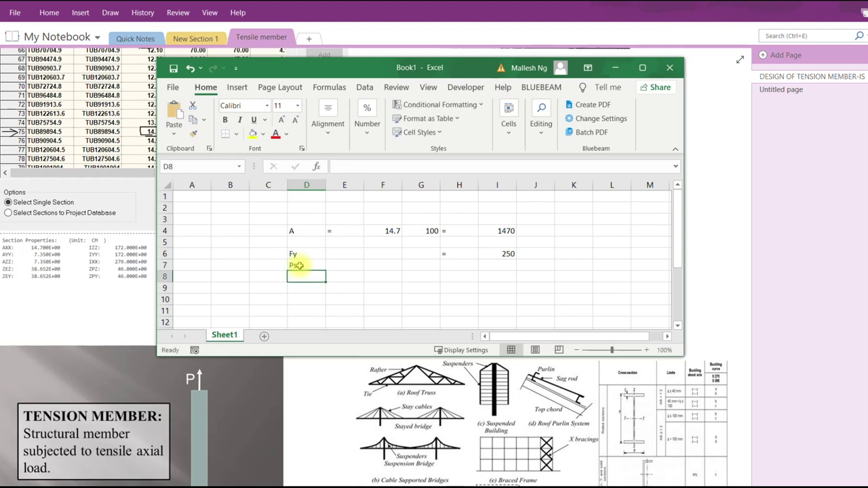
{"action": "left_click", "coordinate": [443, 265]}
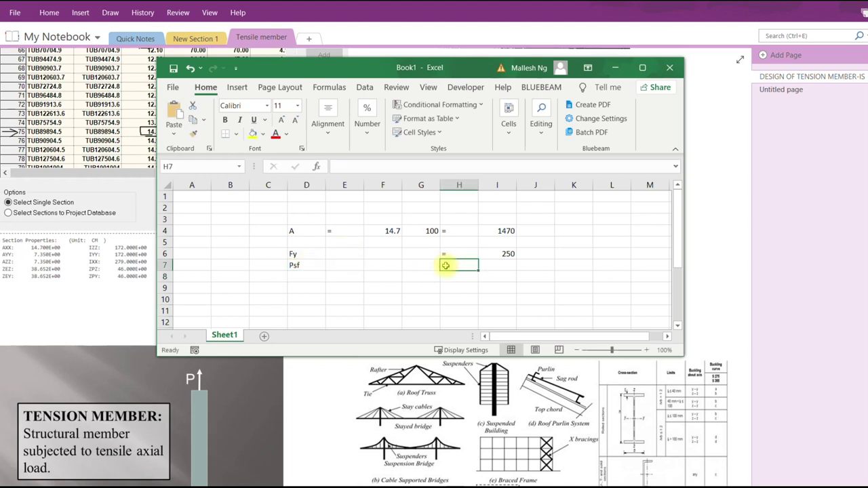
{"action": "type", "text": "="}
{"action": "key", "text": "Return"}
{"action": "left_click", "coordinate": [497, 265]}
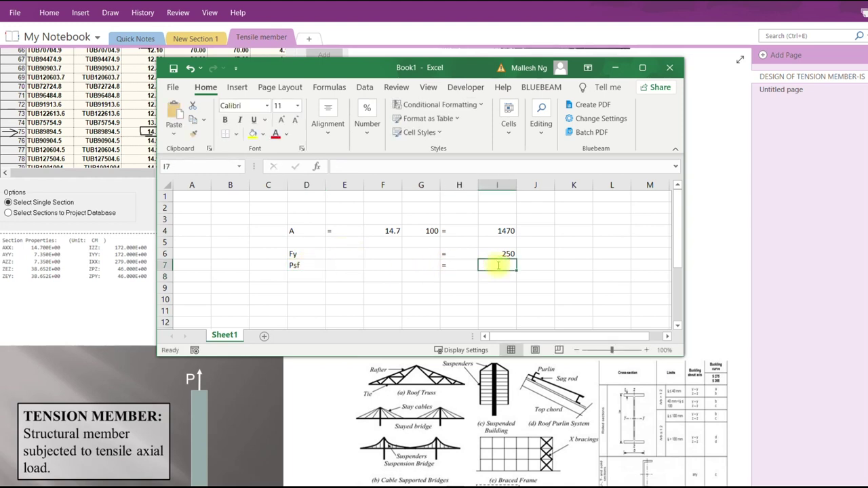
{"action": "type", "text": "1.1"}
{"action": "key", "text": "Return"}
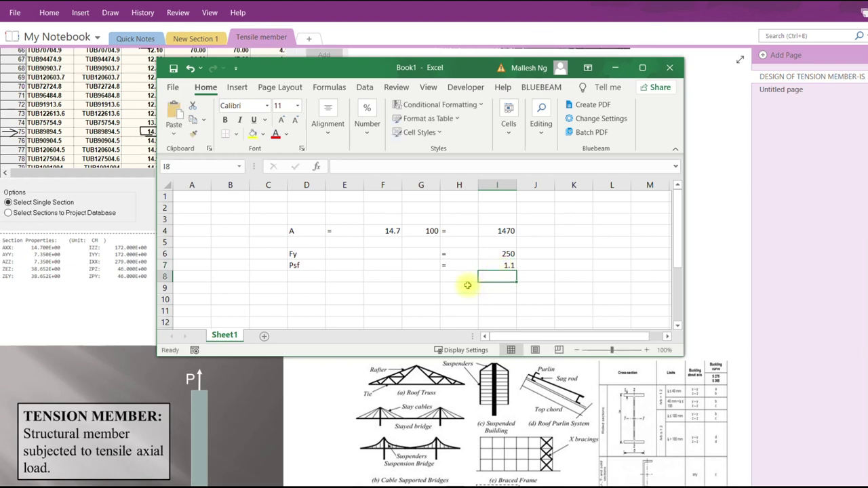
Add T = in row 10 with a formula from I4, I6 and I7, giving 334090.9
{"action": "left_click", "coordinate": [413, 301]}
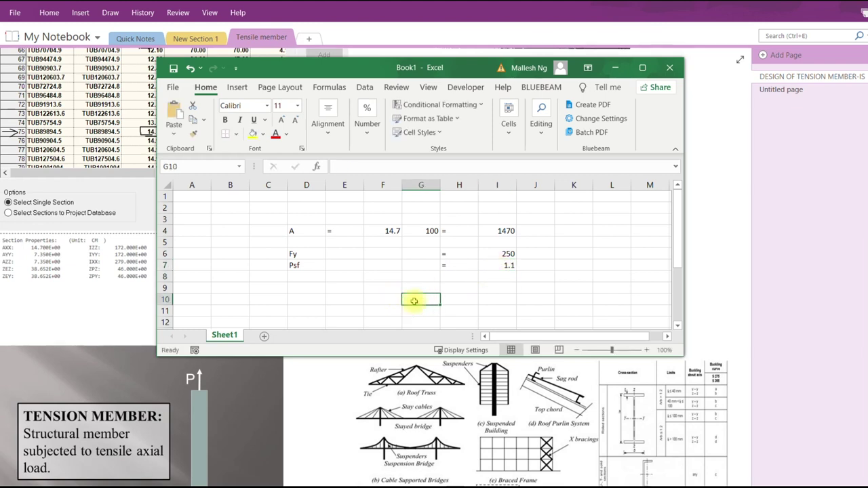
{"action": "type", "text": "T"}
{"action": "left_click", "coordinate": [461, 297]}
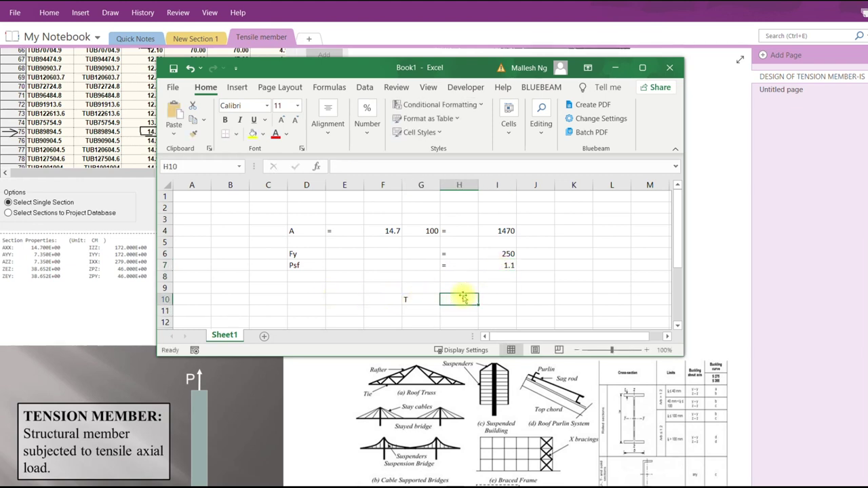
{"action": "type", "text": "="}
{"action": "key", "text": "Return"}
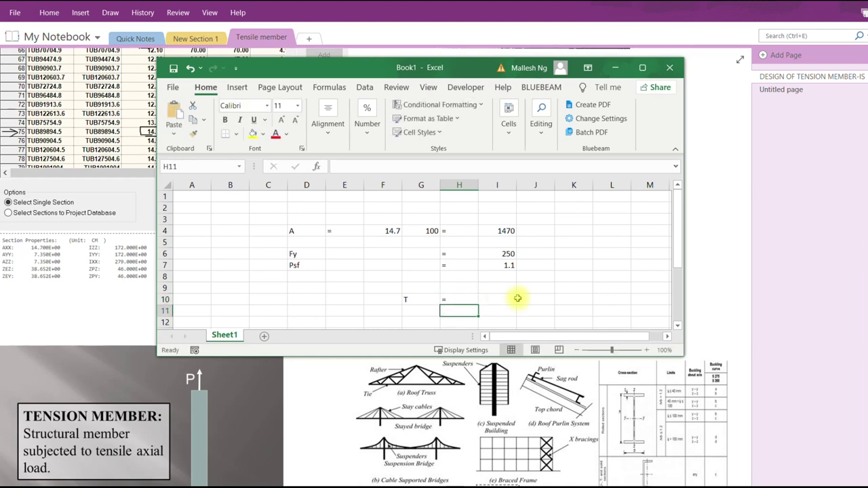
{"action": "left_click", "coordinate": [487, 297]}
{"action": "type", "text": "="}
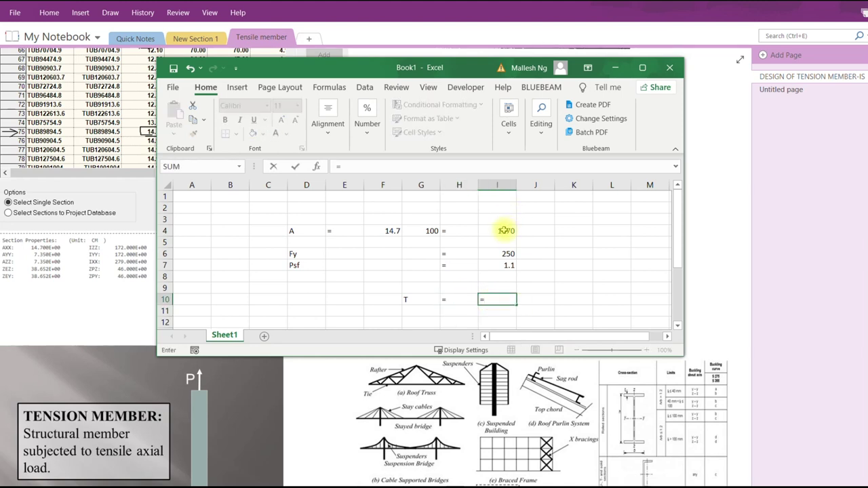
{"action": "left_click", "coordinate": [505, 230]}
{"action": "type", "text": "*"}
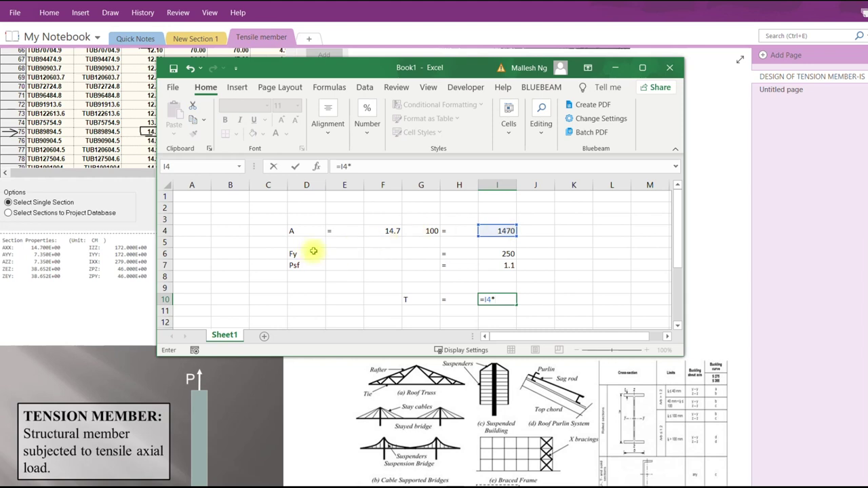
{"action": "left_click", "coordinate": [504, 253]}
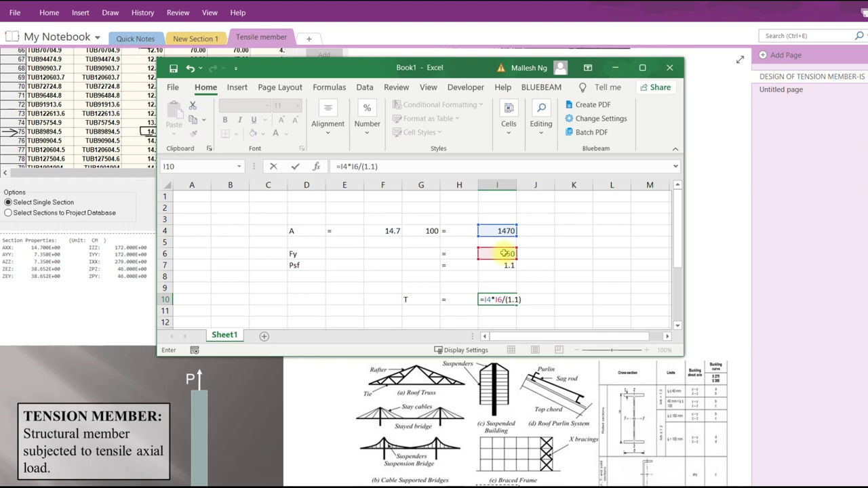
{"action": "key", "text": "Return"}
Divide the tension formula by 1000 and label it kN, giving T = 334.0909 kN
{"action": "left_click", "coordinate": [506, 298]}
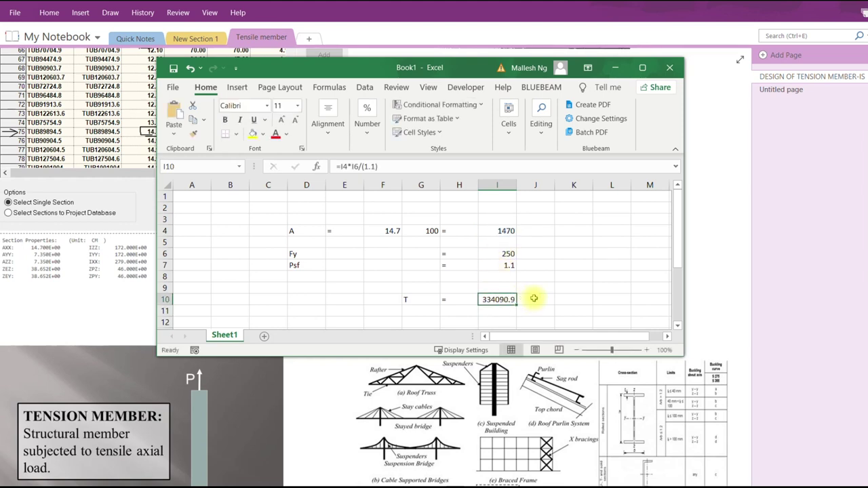
{"action": "left_click", "coordinate": [534, 298]}
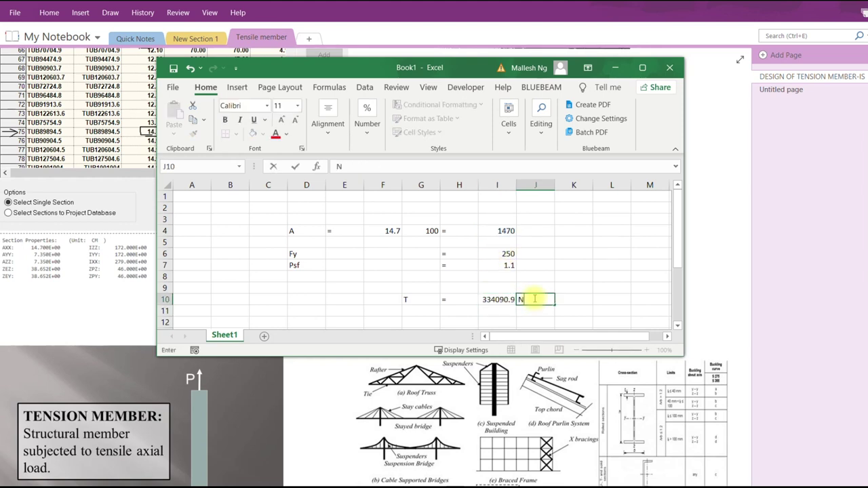
{"action": "type", "text": "N"}
{"action": "key", "text": "Return"}
{"action": "left_click", "coordinate": [508, 299]}
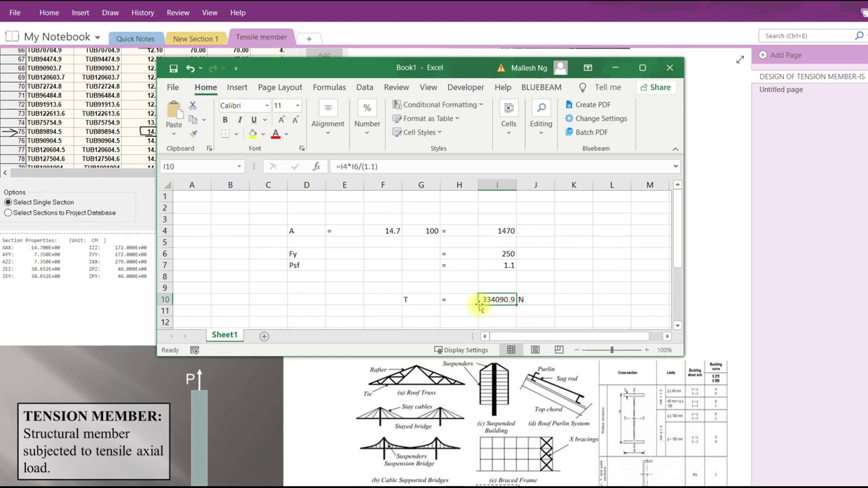
{"action": "left_click", "coordinate": [403, 169]}
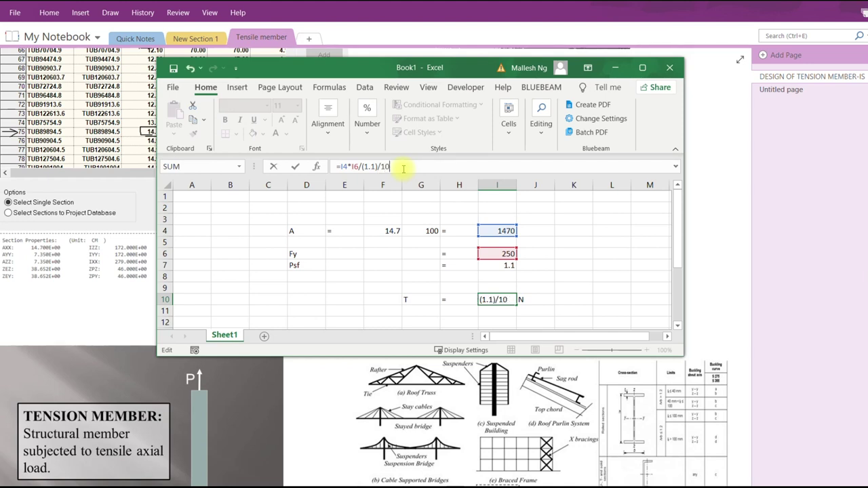
{"action": "key", "text": "Return"}
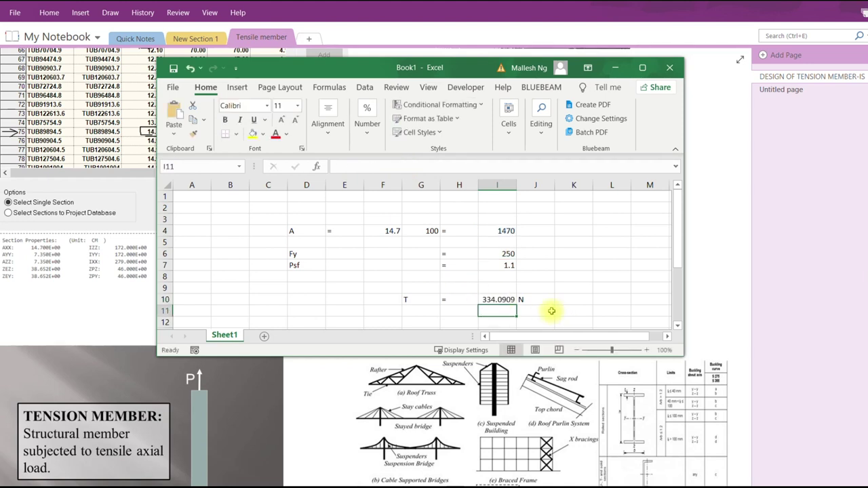
{"action": "left_click", "coordinate": [529, 297]}
{"action": "left_click", "coordinate": [337, 166]}
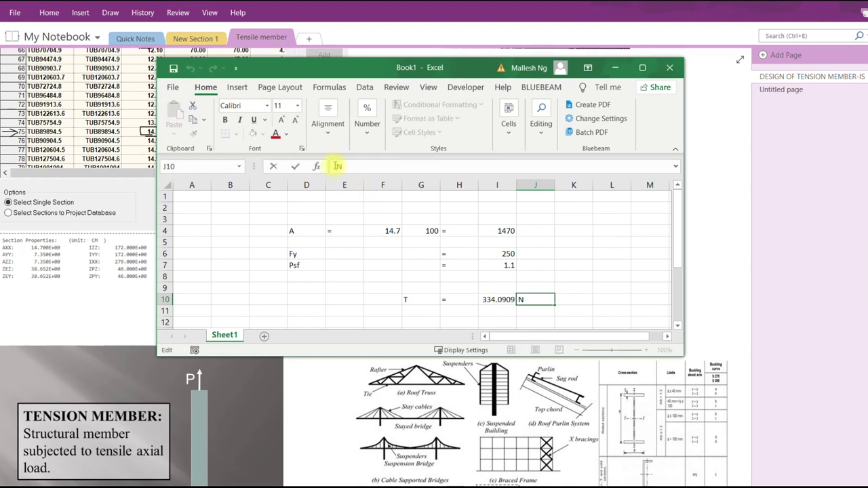
{"action": "key", "text": "Return"}
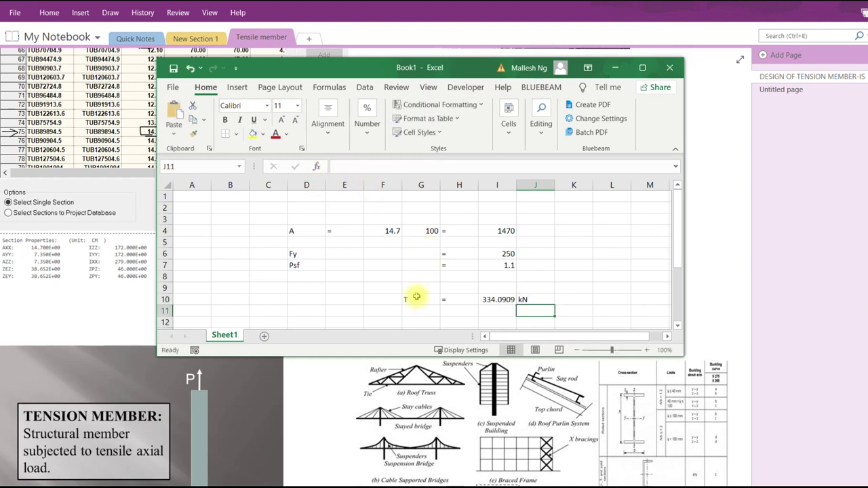
{"action": "left_click_drag", "start_coordinate": [412, 297], "coordinate": [527, 300]}
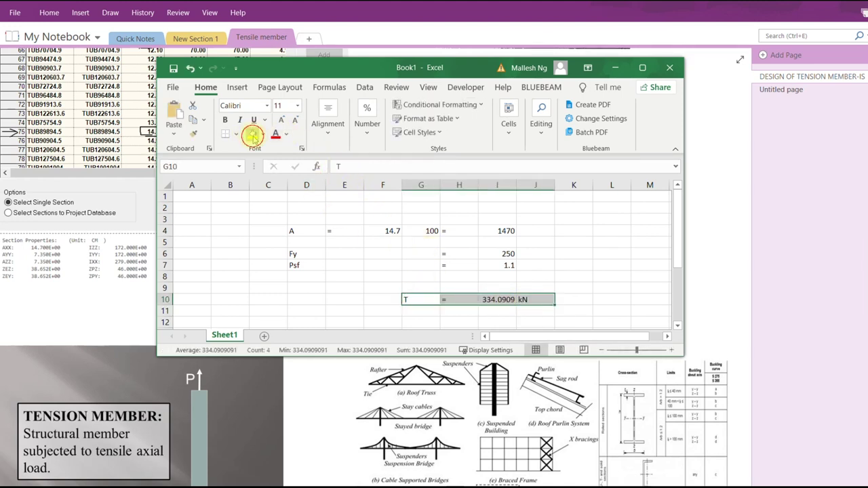
Fill the G10:J10 result row yellow with all borders, and cancel the save prompt
{"action": "left_click", "coordinate": [252, 135]}
{"action": "left_click", "coordinate": [235, 135]}
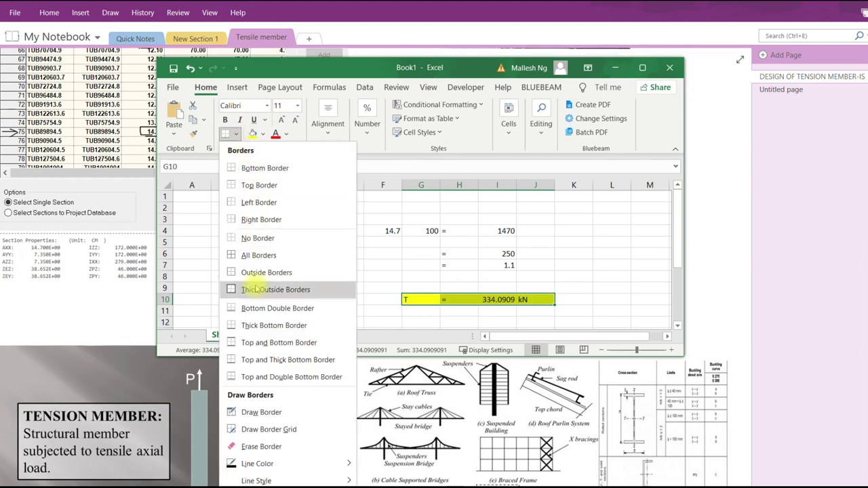
{"action": "left_click", "coordinate": [259, 255]}
{"action": "left_click", "coordinate": [536, 276]}
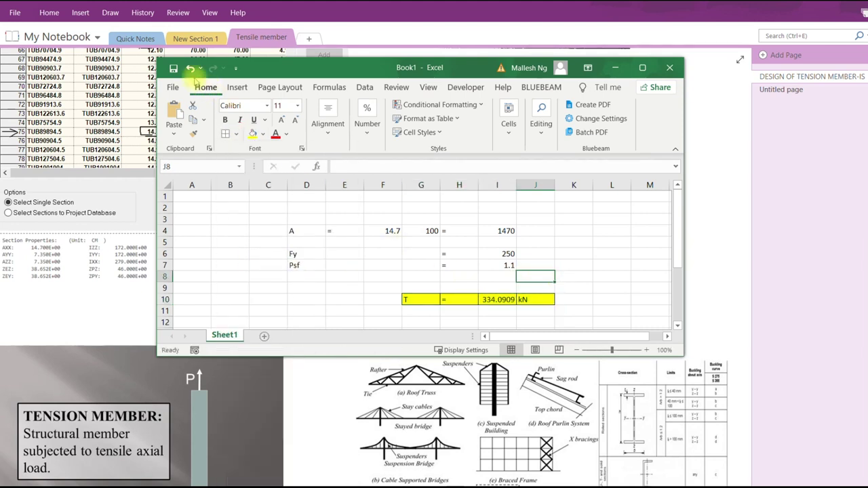
{"action": "left_click", "coordinate": [173, 67]}
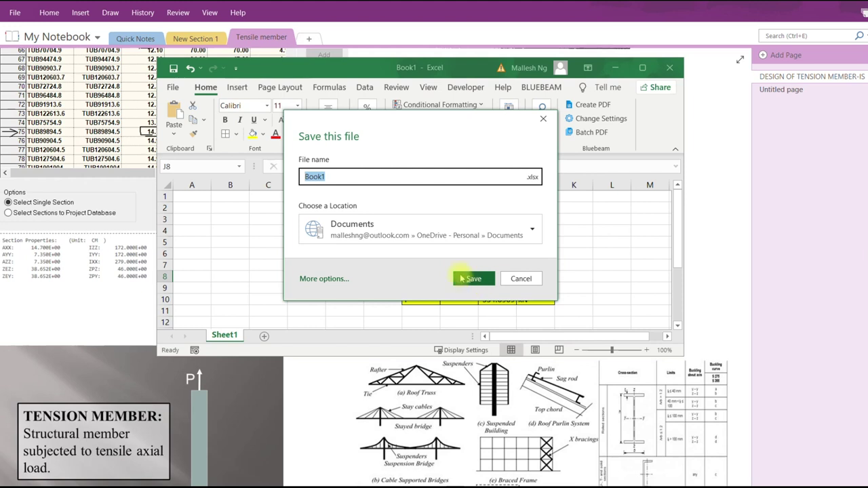
{"action": "left_click", "coordinate": [522, 279]}
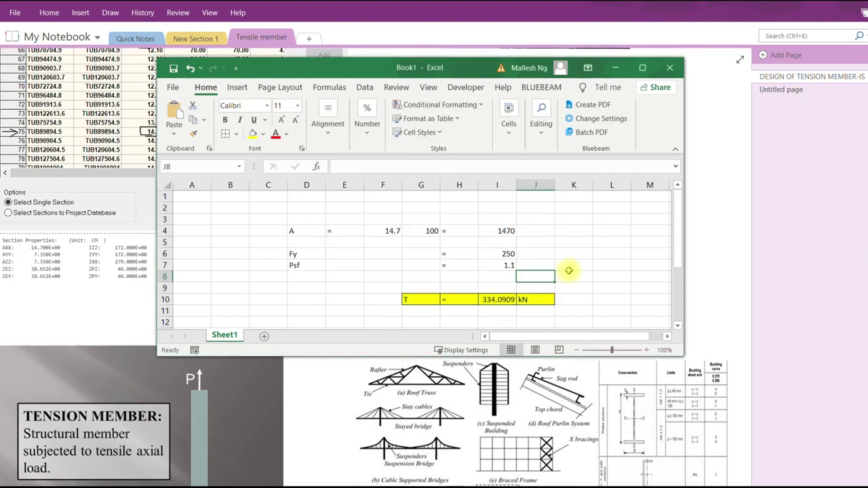
{"action": "left_click", "coordinate": [611, 253]}
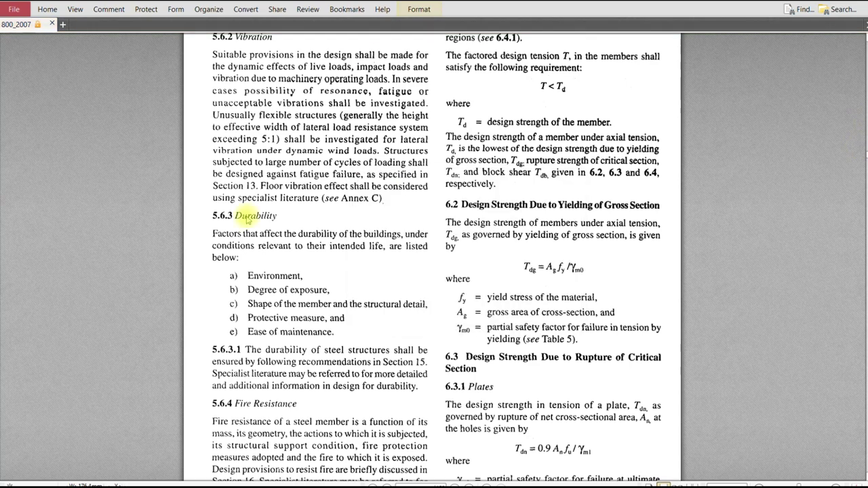
Snip the T < Td and clause 6.2 text from the PDF and copy it
{"action": "key", "text": "ctrl+n"}
{"action": "left_click_drag", "start_coordinate": [448, 71], "coordinate": [681, 350]}
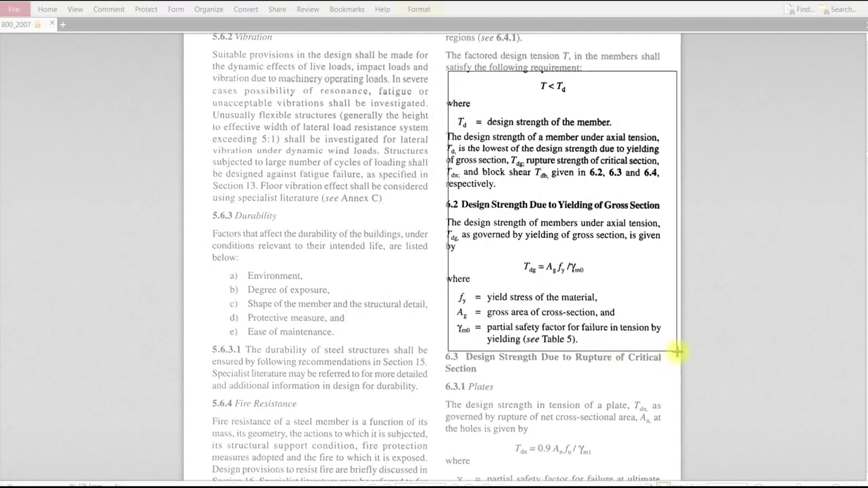
{"action": "right_click", "coordinate": [606, 276]}
{"action": "left_click", "coordinate": [624, 299]}
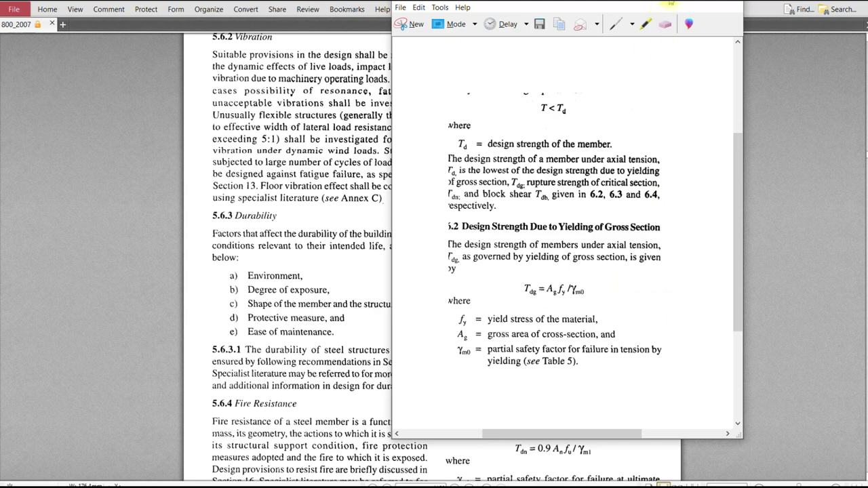
{"action": "left_click", "coordinate": [669, 4]}
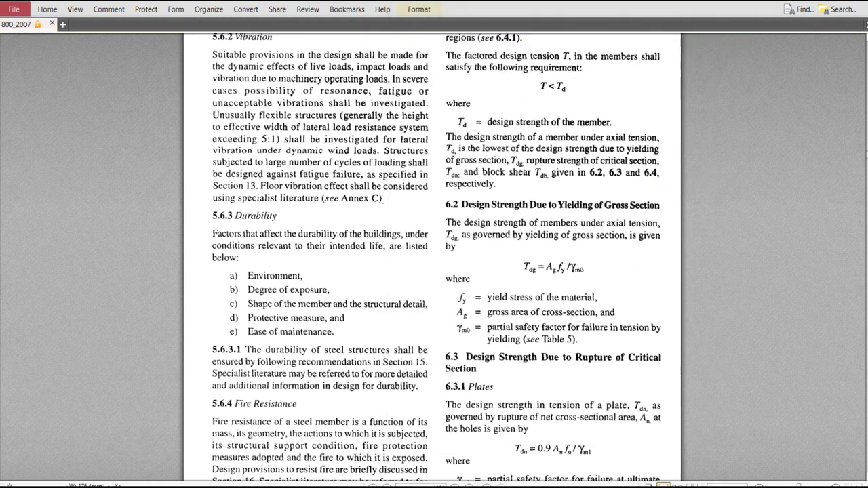
Paste the clause 6.2 picture at L4 in Excel, resize it and position it beside the calculation
{"action": "key", "text": "alt+Tab"}
{"action": "left_click", "coordinate": [463, 154]}
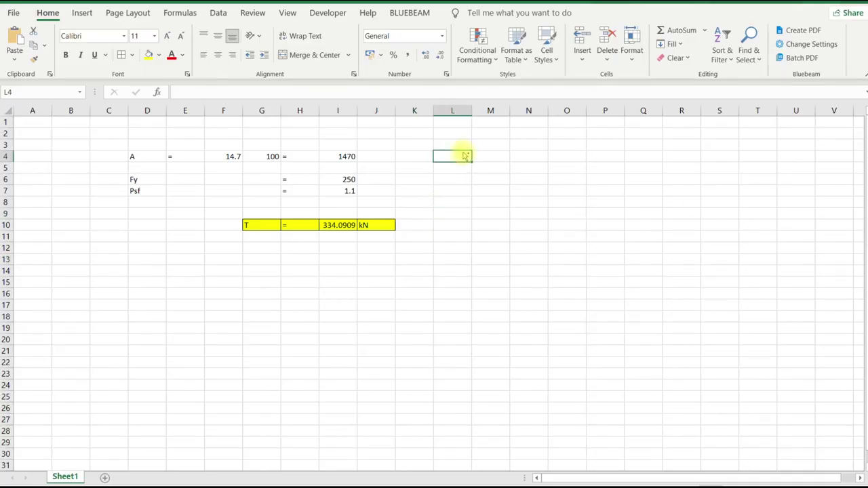
{"action": "key", "text": "ctrl+v"}
{"action": "left_click_drag", "start_coordinate": [415, 145], "coordinate": [582, 333]}
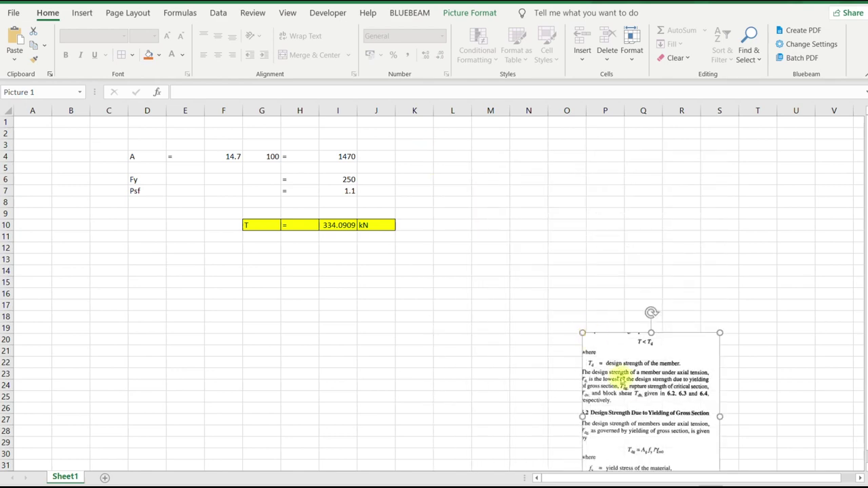
{"action": "left_click_drag", "start_coordinate": [619, 375], "coordinate": [480, 173]}
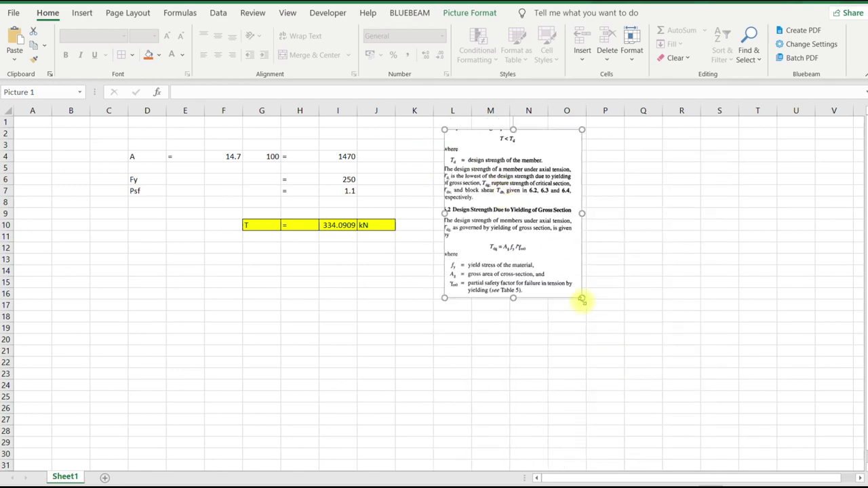
{"action": "left_click_drag", "start_coordinate": [582, 298], "coordinate": [655, 386]}
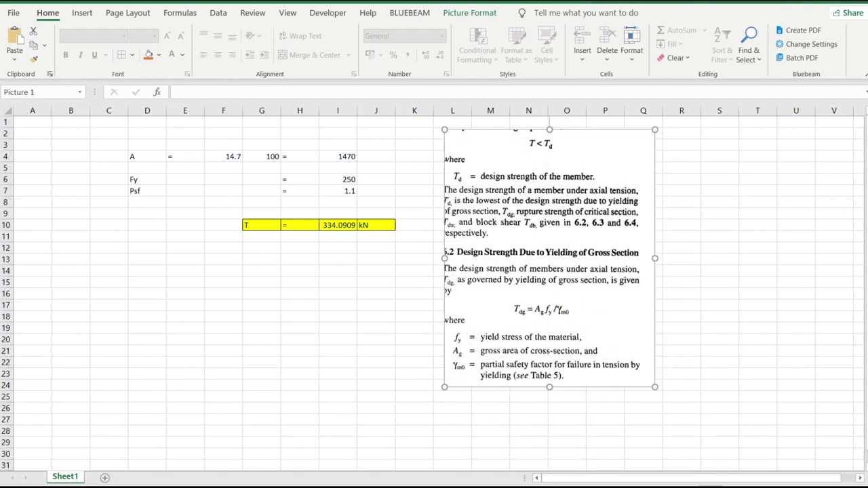
{"action": "key", "text": "alt+Tab"}
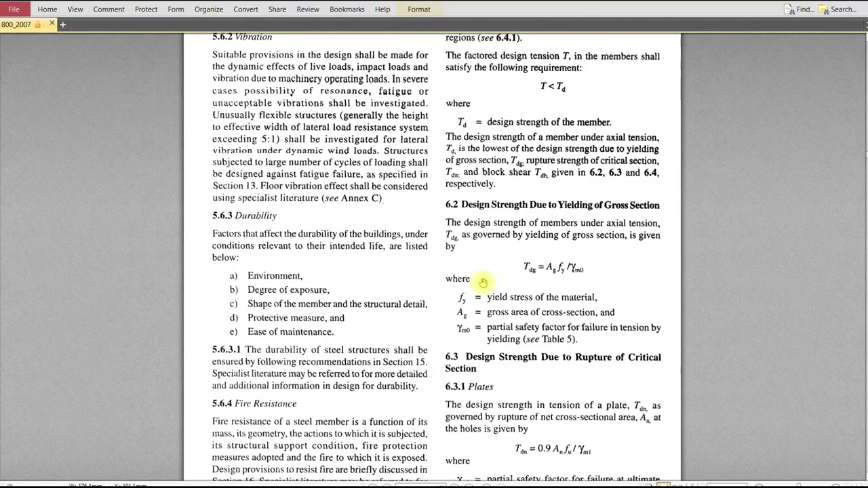
Scroll up to page 20 and pan through Table 3's slenderness ratio limits, 180 to 400
{"action": "scroll", "coordinate": [477, 282], "scroll_direction": "up", "scroll_amount": 5}
{"action": "scroll", "coordinate": [471, 293], "scroll_direction": "up", "scroll_amount": 15}
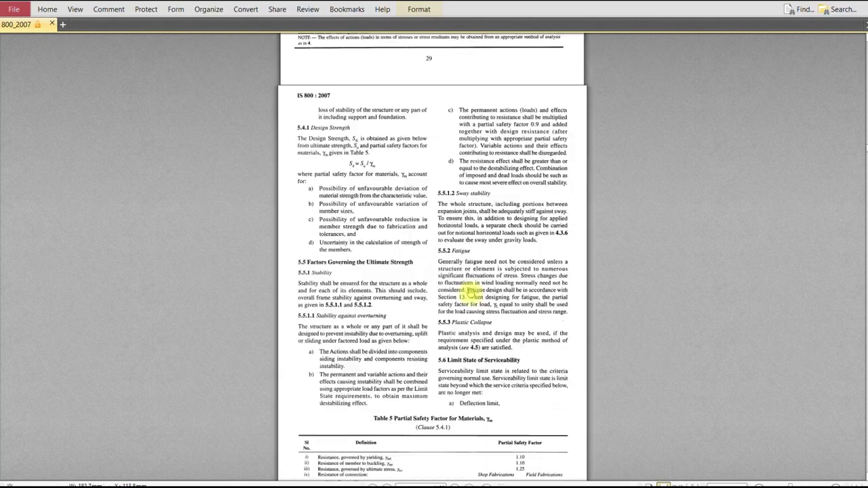
{"action": "scroll", "coordinate": [469, 292], "scroll_direction": "up", "scroll_amount": 12}
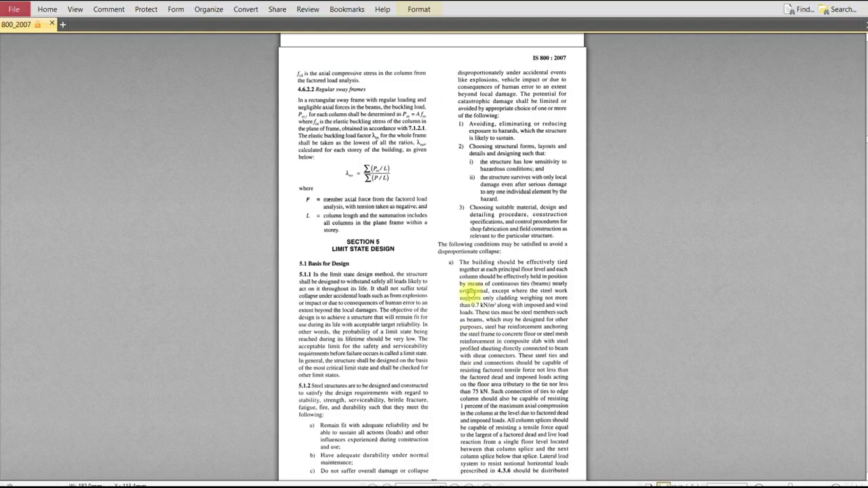
{"action": "scroll", "coordinate": [470, 291], "scroll_direction": "up", "scroll_amount": 12}
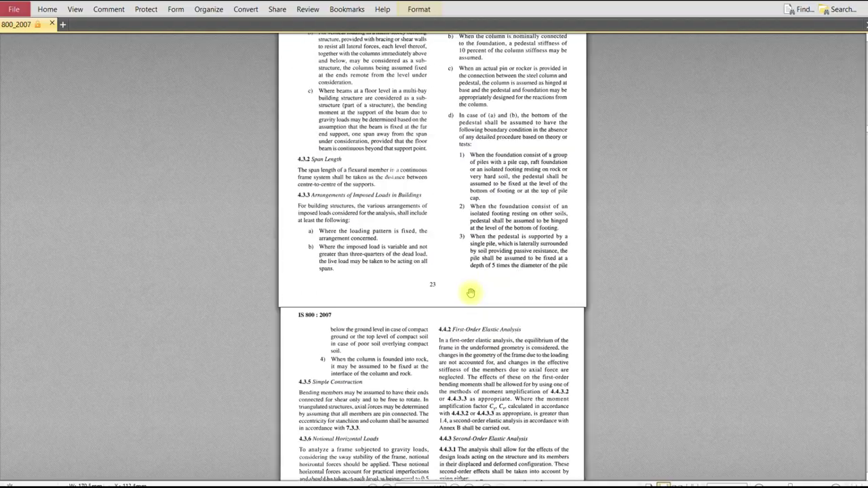
{"action": "scroll", "coordinate": [469, 291], "scroll_direction": "up", "scroll_amount": 8}
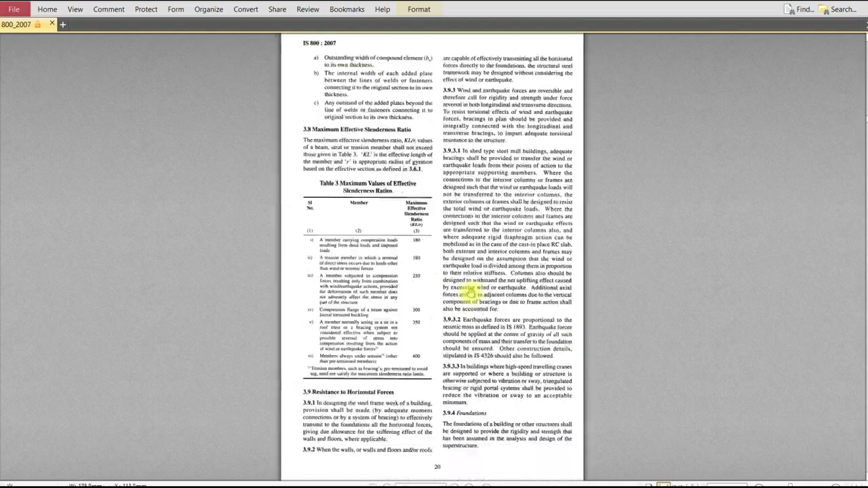
{"action": "scroll", "coordinate": [322, 186], "scroll_direction": "up", "scroll_amount": 2, "text": "ctrl"}
{"action": "scroll", "coordinate": [322, 203], "scroll_direction": "down", "scroll_amount": 4}
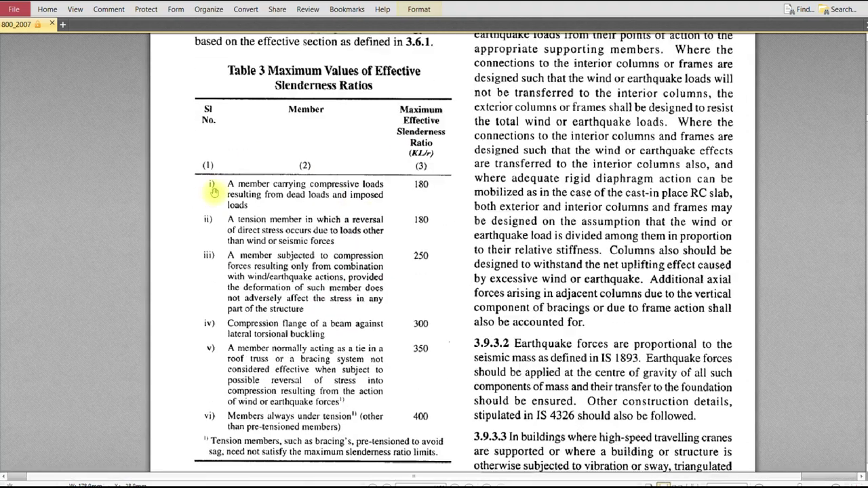
{"action": "scroll", "coordinate": [263, 207], "scroll_direction": "up", "scroll_amount": 2, "text": "ctrl"}
{"action": "scroll", "coordinate": [322, 197], "scroll_direction": "down", "scroll_amount": 2, "text": "ctrl"}
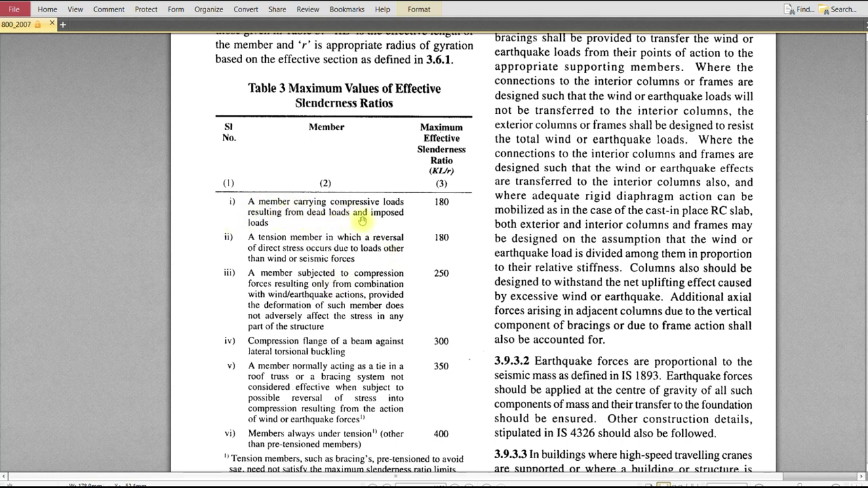
{"action": "scroll", "coordinate": [386, 242], "scroll_direction": "down", "scroll_amount": 1}
{"action": "scroll", "coordinate": [400, 285], "scroll_direction": "up", "scroll_amount": 1}
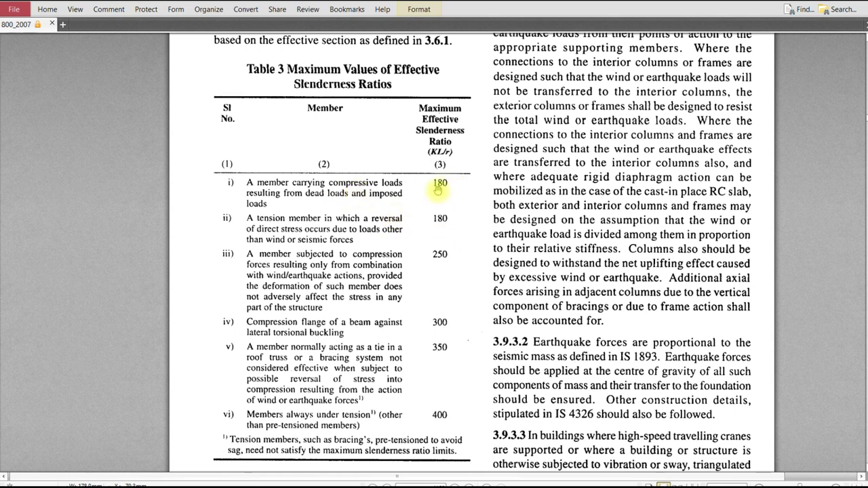
{"action": "left_click_drag", "start_coordinate": [383, 237], "coordinate": [376, 208]}
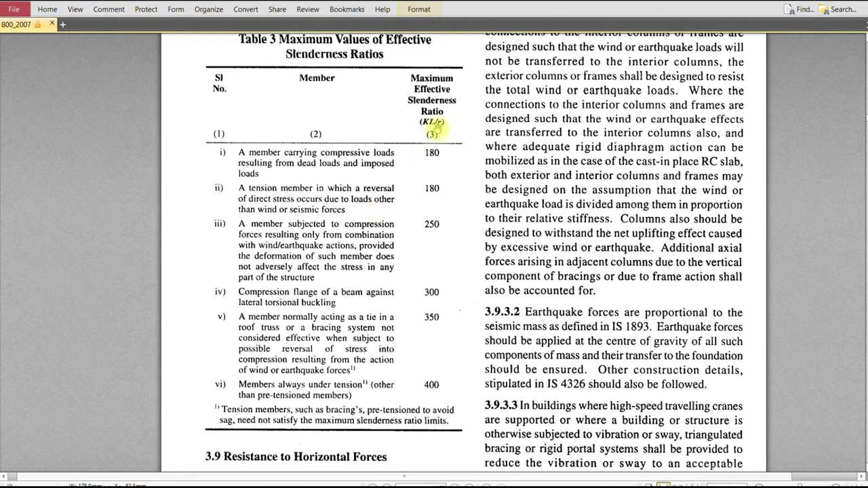
{"action": "left_click_drag", "start_coordinate": [361, 252], "coordinate": [357, 241]}
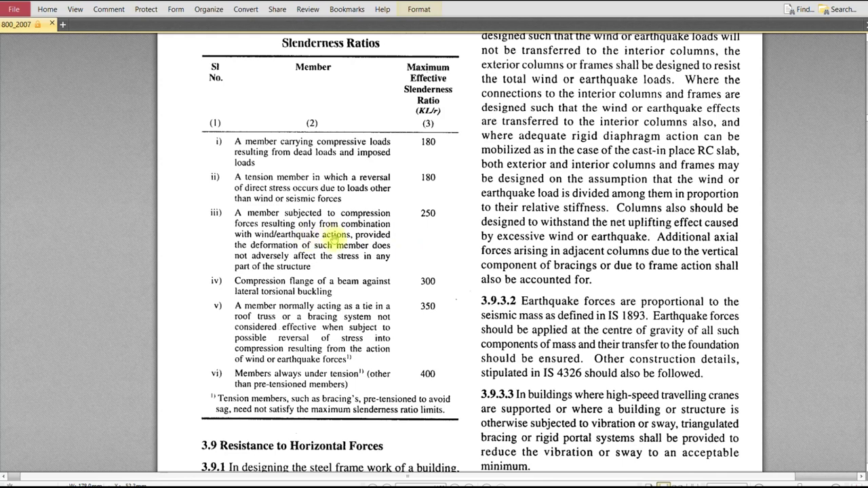
{"action": "left_click_drag", "start_coordinate": [311, 269], "coordinate": [308, 261]}
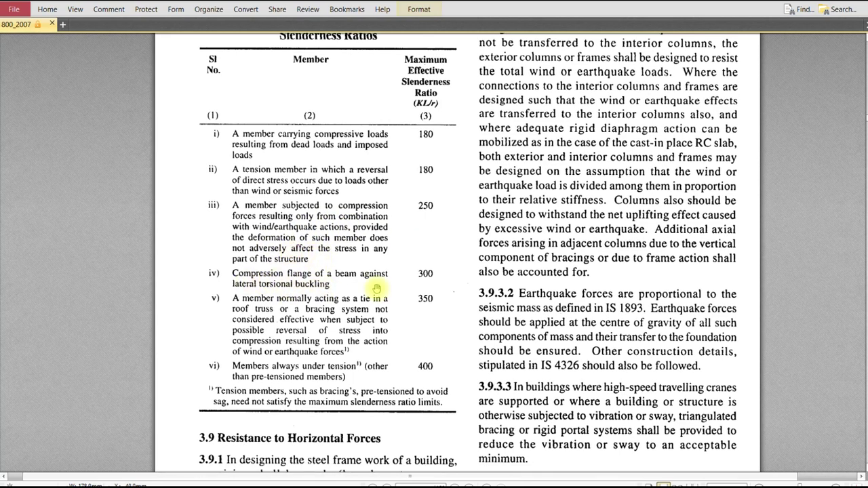
{"action": "left_click_drag", "start_coordinate": [405, 282], "coordinate": [404, 255]}
{"action": "scroll", "coordinate": [314, 320], "scroll_direction": "down", "scroll_amount": 2}
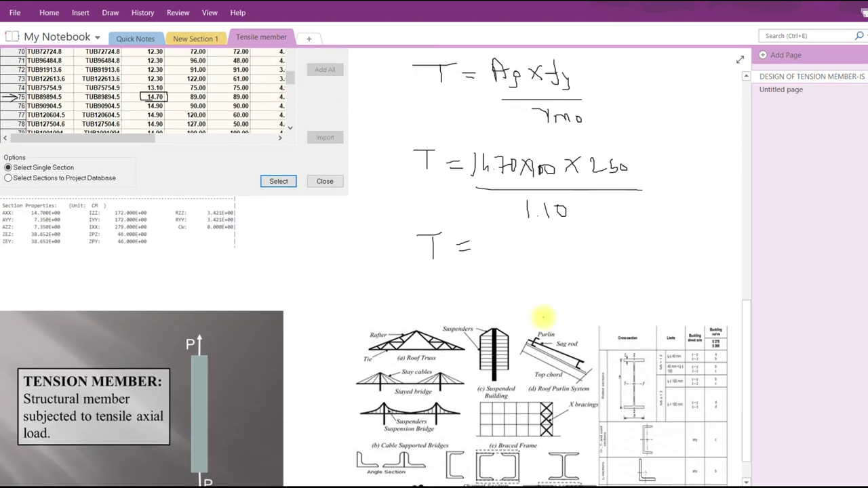
Write 334 kN after T =, box it, and begin a K note in blank space below
{"action": "scroll", "coordinate": [521, 251], "scroll_direction": "down", "scroll_amount": 1}
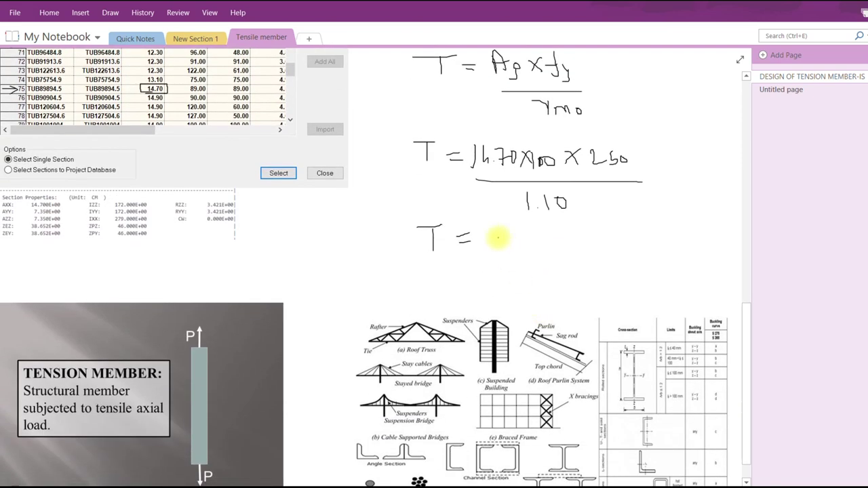
{"action": "mouse_move", "coordinate": [499, 242]}
{"action": "left_mouse_down"}
{"action": "mouse_move", "coordinate": [530, 243]}
{"action": "mouse_move", "coordinate": [525, 256]}
{"action": "mouse_move", "coordinate": [551, 260]}
{"action": "mouse_move", "coordinate": [592, 248]}
{"action": "mouse_move", "coordinate": [583, 254]}
{"action": "mouse_move", "coordinate": [591, 262]}
{"action": "mouse_move", "coordinate": [606, 261]}
{"action": "mouse_move", "coordinate": [620, 235]}
{"action": "left_mouse_up"}
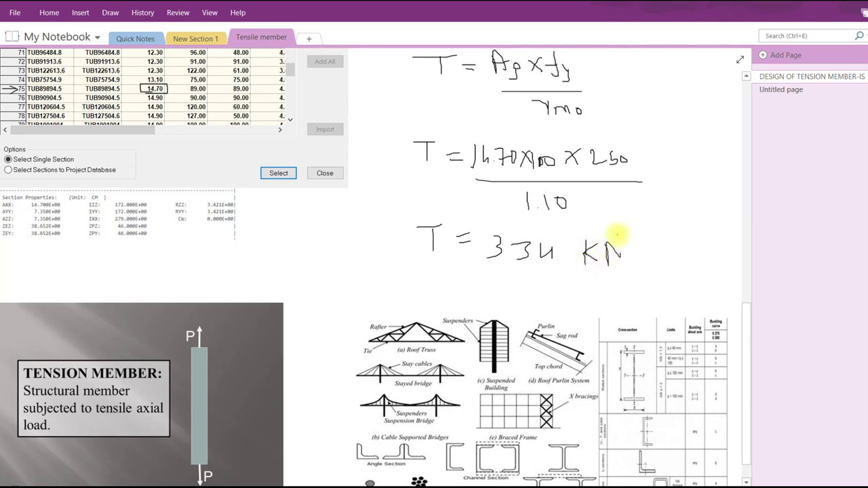
{"action": "mouse_move", "coordinate": [413, 220]}
{"action": "left_mouse_down"}
{"action": "mouse_move", "coordinate": [415, 245]}
{"action": "mouse_move", "coordinate": [630, 216]}
{"action": "mouse_move", "coordinate": [644, 269]}
{"action": "mouse_move", "coordinate": [426, 271]}
{"action": "left_mouse_up"}
{"action": "scroll", "coordinate": [479, 240], "scroll_direction": "down", "scroll_amount": 1}
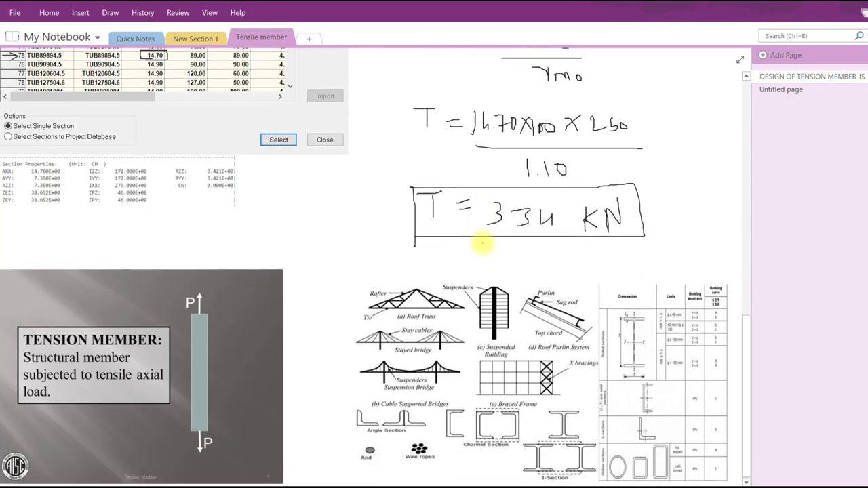
{"action": "left_click", "coordinate": [744, 478]}
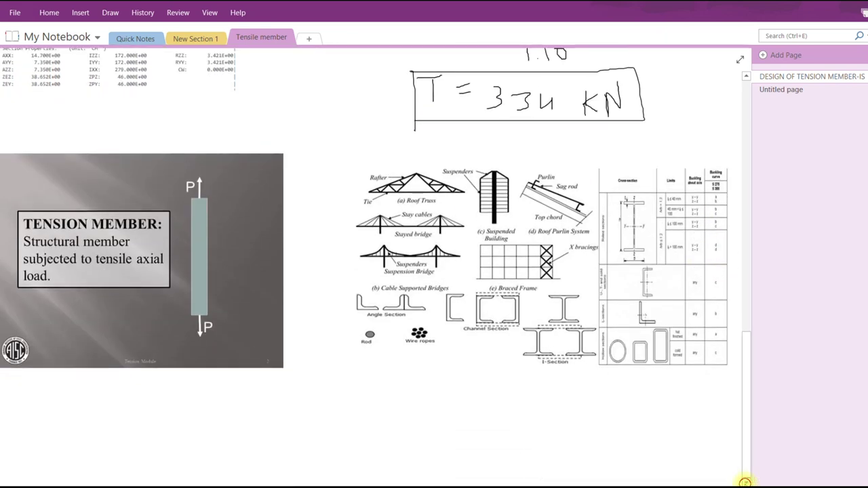
{"action": "left_click", "coordinate": [744, 479]}
{"action": "mouse_move", "coordinate": [72, 164]}
{"action": "left_mouse_down"}
{"action": "mouse_move", "coordinate": [69, 140]}
{"action": "mouse_move", "coordinate": [86, 161]}
{"action": "mouse_move", "coordinate": [128, 159]}
{"action": "left_mouse_up"}
Handwrite the slenderness limit KL/r ≤ 400 and circle the K
{"action": "left_click_drag", "start_coordinate": [38, 171], "coordinate": [39, 172]}
{"action": "mouse_move", "coordinate": [49, 180]}
{"action": "left_mouse_down"}
{"action": "mouse_move", "coordinate": [102, 180]}
{"action": "mouse_move", "coordinate": [91, 204]}
{"action": "mouse_move", "coordinate": [102, 215]}
{"action": "left_mouse_up"}
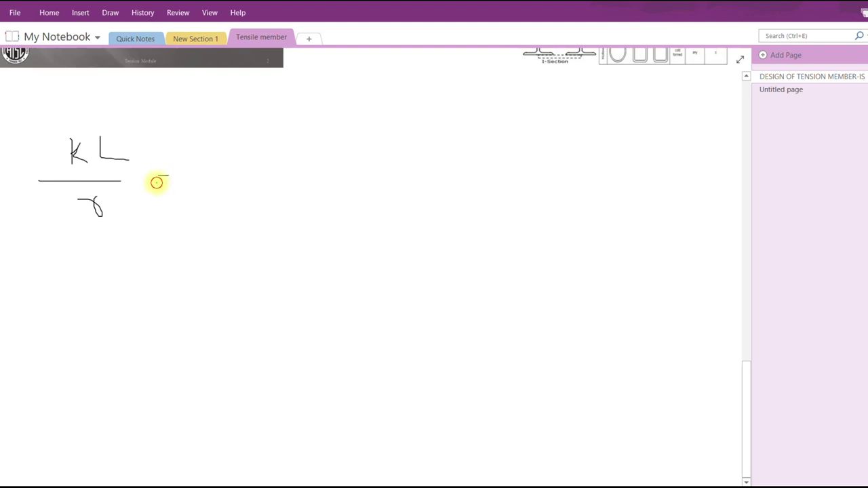
{"action": "left_click_drag", "start_coordinate": [157, 174], "coordinate": [171, 174]}
{"action": "mouse_move", "coordinate": [156, 182]}
{"action": "left_mouse_down"}
{"action": "mouse_move", "coordinate": [172, 182]}
{"action": "mouse_move", "coordinate": [170, 190]}
{"action": "mouse_move", "coordinate": [196, 202]}
{"action": "left_mouse_up"}
{"action": "mouse_move", "coordinate": [208, 159]}
{"action": "left_mouse_down"}
{"action": "mouse_move", "coordinate": [217, 178]}
{"action": "mouse_move", "coordinate": [242, 170]}
{"action": "mouse_move", "coordinate": [251, 180]}
{"action": "mouse_move", "coordinate": [245, 167]}
{"action": "left_mouse_up"}
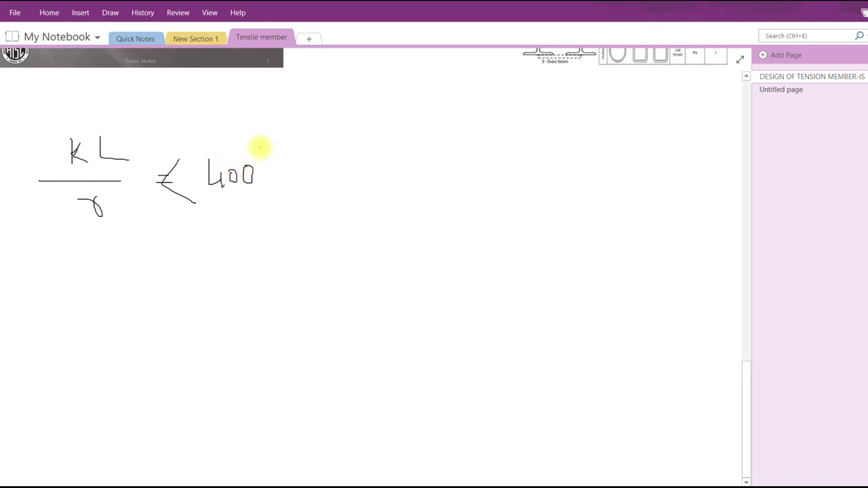
{"action": "mouse_move", "coordinate": [68, 127]}
{"action": "left_mouse_down"}
{"action": "mouse_move", "coordinate": [57, 157]}
{"action": "mouse_move", "coordinate": [77, 176]}
{"action": "mouse_move", "coordinate": [86, 146]}
{"action": "mouse_move", "coordinate": [66, 128]}
{"action": "left_mouse_up"}
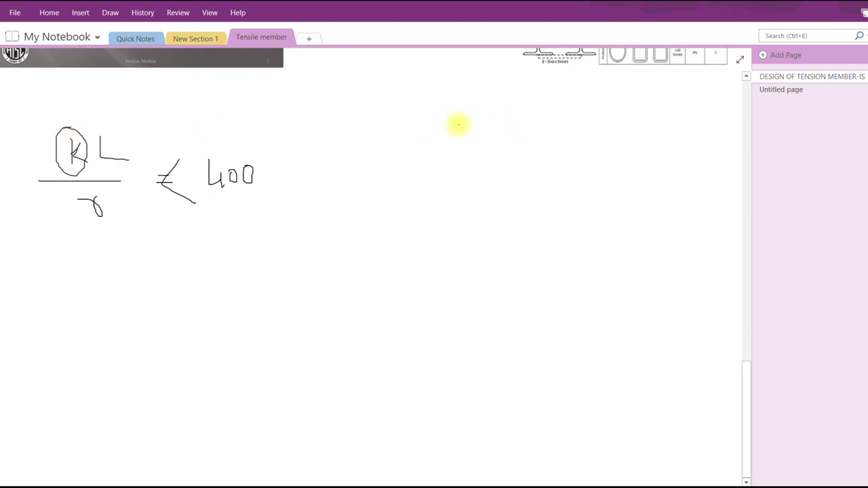
Sketch the tube member's two edges with its left end connection and double-lined support wall
{"action": "left_click_drag", "start_coordinate": [444, 124], "coordinate": [574, 124]}
{"action": "left_click_drag", "start_coordinate": [444, 141], "coordinate": [561, 141]}
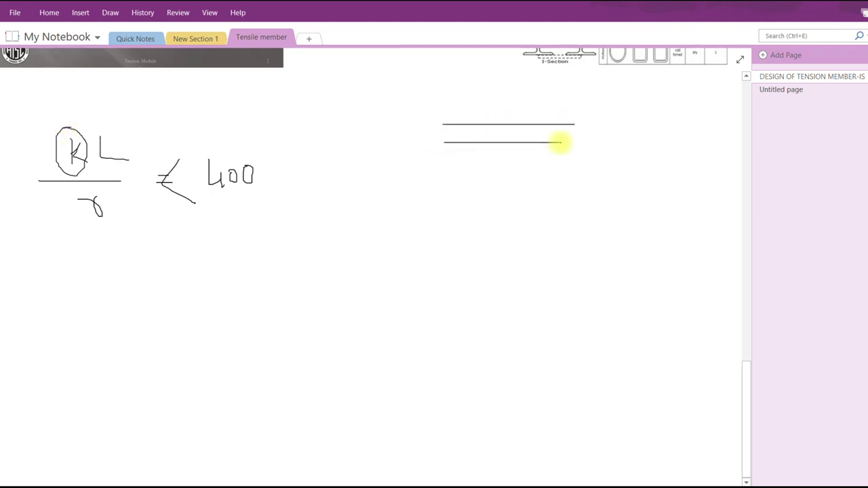
{"action": "mouse_move", "coordinate": [419, 105]}
{"action": "left_mouse_down"}
{"action": "mouse_move", "coordinate": [450, 121]}
{"action": "mouse_move", "coordinate": [449, 148]}
{"action": "mouse_move", "coordinate": [411, 160]}
{"action": "left_mouse_up"}
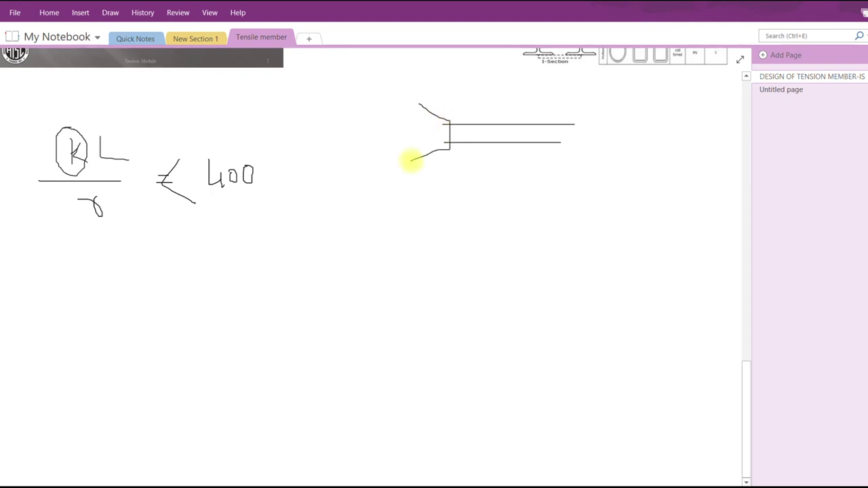
{"action": "left_click_drag", "start_coordinate": [389, 86], "coordinate": [389, 218]}
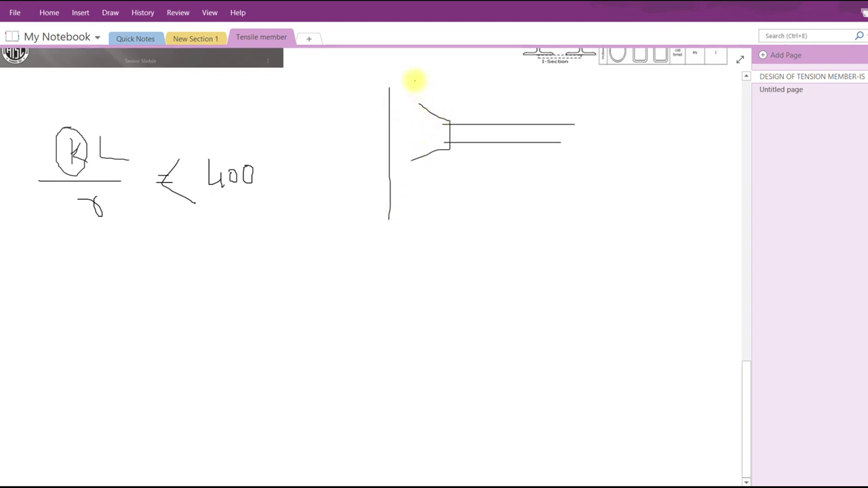
{"action": "left_click_drag", "start_coordinate": [417, 77], "coordinate": [417, 137]}
{"action": "left_click_drag", "start_coordinate": [418, 170], "coordinate": [414, 217]}
{"action": "left_click_drag", "start_coordinate": [421, 103], "coordinate": [419, 152]}
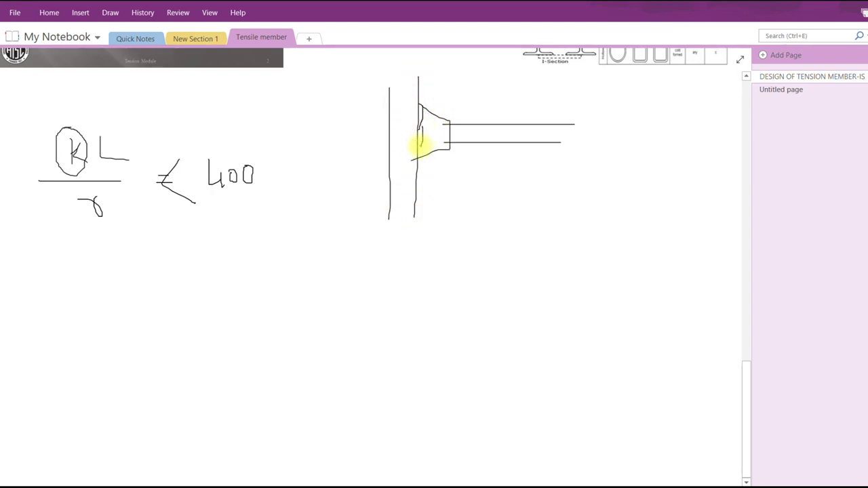
{"action": "left_click_drag", "start_coordinate": [388, 77], "coordinate": [388, 102]}
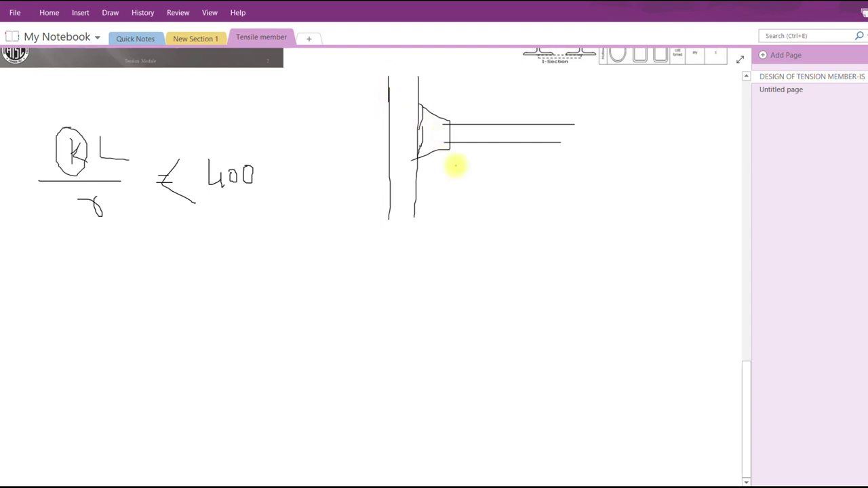
Add the right support and gusset, length dimension lines with arrowheads, and a leader from the circled K
{"action": "mouse_move", "coordinate": [441, 124]}
{"action": "left_mouse_down"}
{"action": "mouse_move", "coordinate": [442, 169]}
{"action": "mouse_move", "coordinate": [595, 166]}
{"action": "left_mouse_up"}
{"action": "mouse_move", "coordinate": [596, 158]}
{"action": "left_mouse_down"}
{"action": "mouse_move", "coordinate": [602, 185]}
{"action": "mouse_move", "coordinate": [564, 179]}
{"action": "left_mouse_up"}
{"action": "left_click_drag", "start_coordinate": [452, 167], "coordinate": [456, 178]}
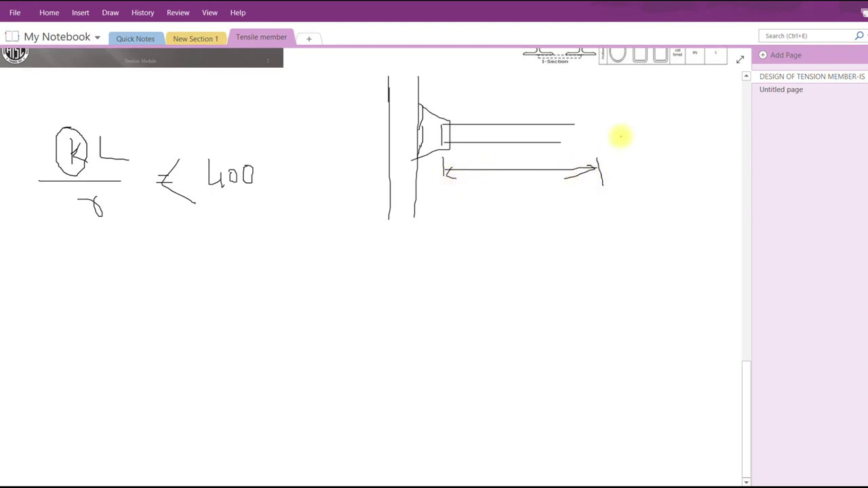
{"action": "left_click_drag", "start_coordinate": [590, 102], "coordinate": [591, 152]}
{"action": "left_click_drag", "start_coordinate": [618, 92], "coordinate": [618, 141]}
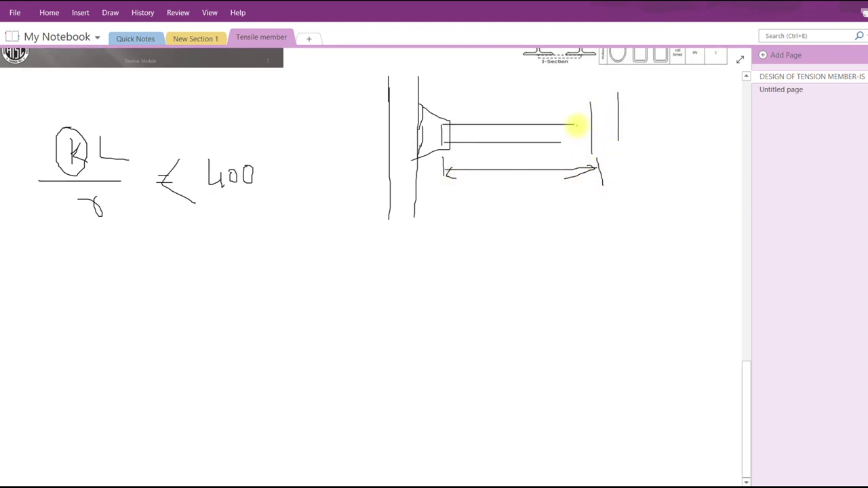
{"action": "mouse_move", "coordinate": [585, 103]}
{"action": "left_mouse_down"}
{"action": "mouse_move", "coordinate": [562, 122]}
{"action": "mouse_move", "coordinate": [561, 151]}
{"action": "mouse_move", "coordinate": [599, 156]}
{"action": "left_mouse_up"}
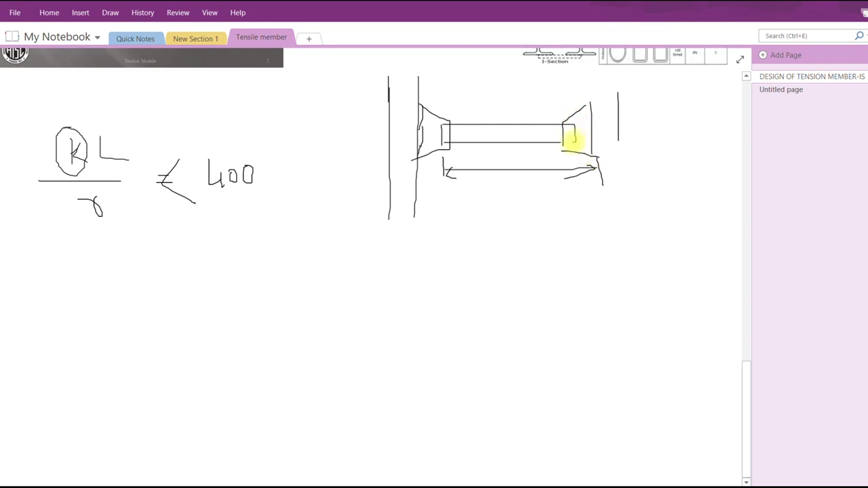
{"action": "left_click_drag", "start_coordinate": [592, 131], "coordinate": [577, 132]}
{"action": "mouse_move", "coordinate": [441, 92]}
{"action": "left_mouse_down"}
{"action": "mouse_move", "coordinate": [441, 104]}
{"action": "mouse_move", "coordinate": [571, 109]}
{"action": "mouse_move", "coordinate": [564, 111]}
{"action": "left_mouse_up"}
{"action": "left_click_drag", "start_coordinate": [448, 100], "coordinate": [449, 110]}
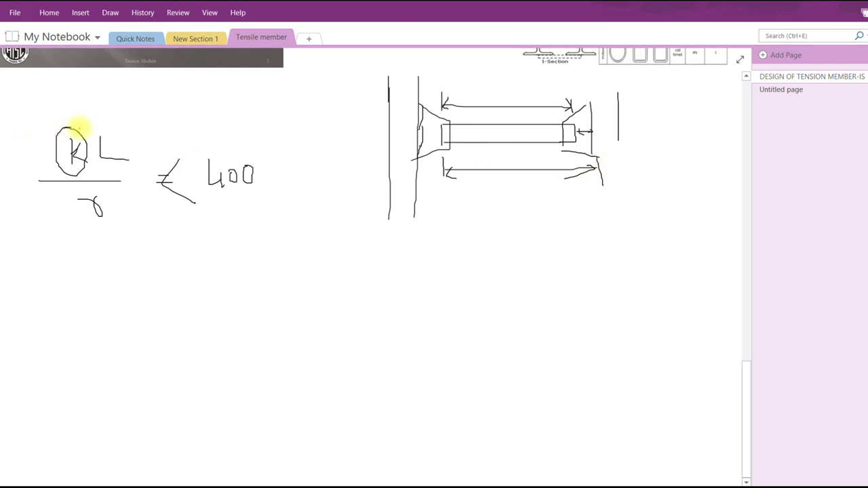
{"action": "mouse_move", "coordinate": [78, 127]}
{"action": "left_mouse_down"}
{"action": "mouse_move", "coordinate": [113, 101]}
{"action": "mouse_move", "coordinate": [139, 95]}
{"action": "mouse_move", "coordinate": [162, 105]}
{"action": "mouse_move", "coordinate": [214, 106]}
{"action": "left_mouse_up"}
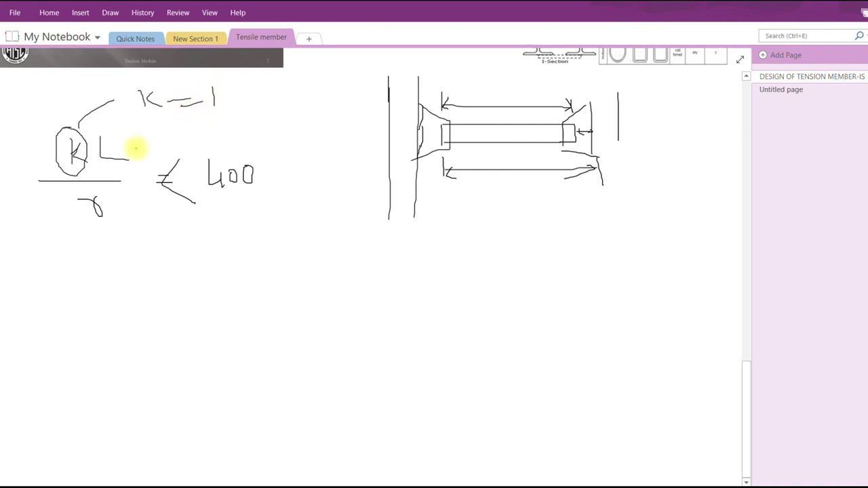
Circle L and write L = 5000 mm beside it, then circle r
{"action": "mouse_move", "coordinate": [109, 126]}
{"action": "left_mouse_down"}
{"action": "mouse_move", "coordinate": [107, 171]}
{"action": "mouse_move", "coordinate": [120, 143]}
{"action": "mouse_move", "coordinate": [108, 133]}
{"action": "mouse_move", "coordinate": [182, 133]}
{"action": "left_mouse_up"}
{"action": "mouse_move", "coordinate": [182, 121]}
{"action": "left_mouse_down"}
{"action": "mouse_move", "coordinate": [192, 130]}
{"action": "mouse_move", "coordinate": [230, 125]}
{"action": "left_mouse_up"}
{"action": "left_click_drag", "start_coordinate": [238, 123], "coordinate": [268, 130]}
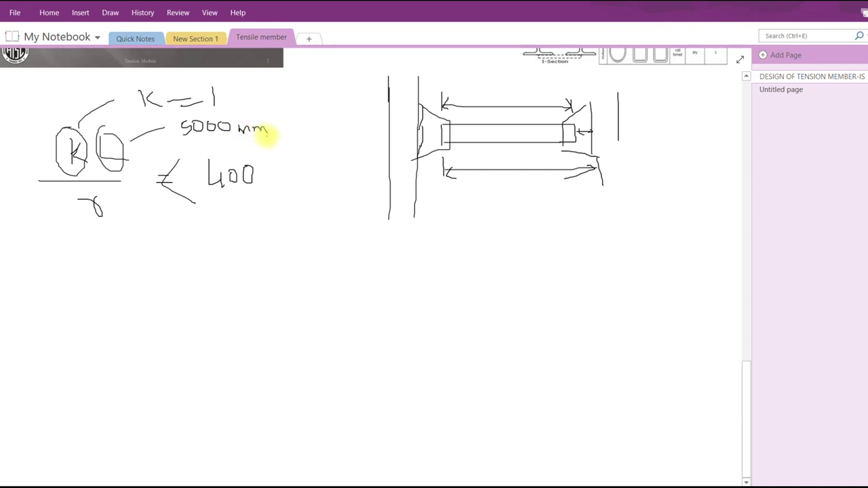
{"action": "mouse_move", "coordinate": [91, 228]}
{"action": "left_mouse_down"}
{"action": "mouse_move", "coordinate": [115, 232]}
{"action": "mouse_move", "coordinate": [109, 192]}
{"action": "mouse_move", "coordinate": [75, 224]}
{"action": "mouse_move", "coordinate": [100, 216]}
{"action": "left_mouse_up"}
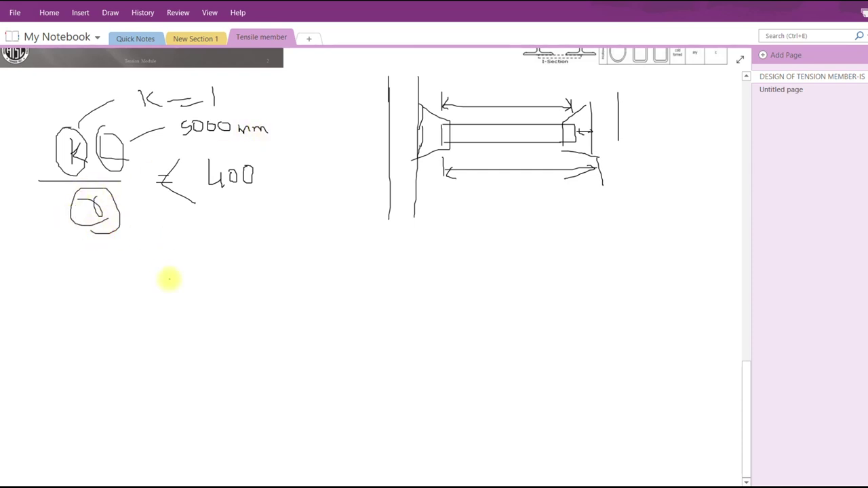
Bracket the RZZ and RYY radius values in the STAAD section table
{"action": "scroll", "coordinate": [170, 277], "scroll_direction": "up", "scroll_amount": 10}
{"action": "mouse_move", "coordinate": [64, 214]}
{"action": "left_mouse_down"}
{"action": "mouse_move", "coordinate": [29, 205]}
{"action": "mouse_move", "coordinate": [60, 196]}
{"action": "left_mouse_up"}
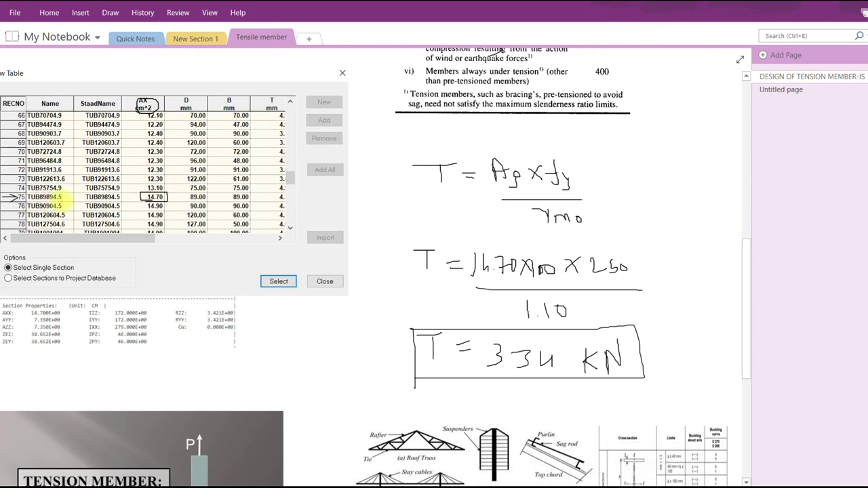
{"action": "key", "text": "ctrl+z"}
{"action": "key", "text": "ctrl+z"}
{"action": "scroll", "coordinate": [225, 295], "scroll_direction": "down", "scroll_amount": 1}
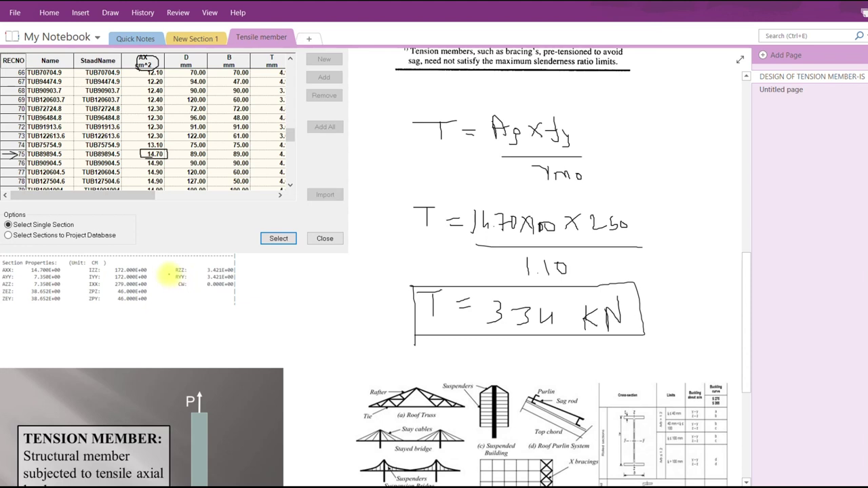
{"action": "mouse_move", "coordinate": [169, 266]}
{"action": "left_mouse_down"}
{"action": "mouse_move", "coordinate": [168, 278]}
{"action": "mouse_move", "coordinate": [205, 263]}
{"action": "mouse_move", "coordinate": [241, 271]}
{"action": "mouse_move", "coordinate": [167, 279]}
{"action": "left_mouse_up"}
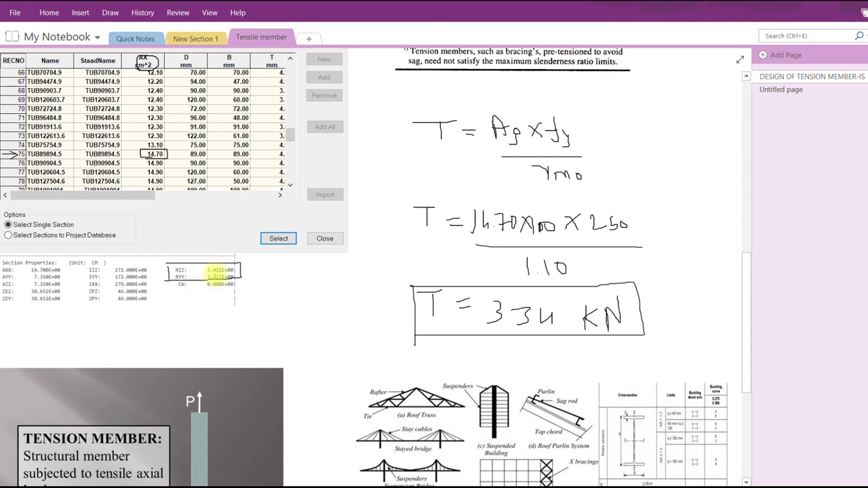
Write > 34.21 beside the circled r
{"action": "scroll", "coordinate": [217, 275], "scroll_direction": "down", "scroll_amount": 5}
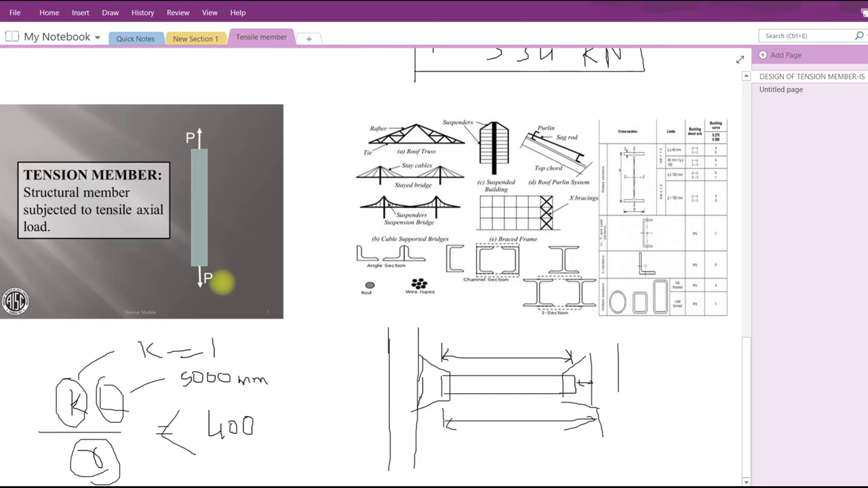
{"action": "scroll", "coordinate": [200, 329], "scroll_direction": "up", "scroll_amount": 5}
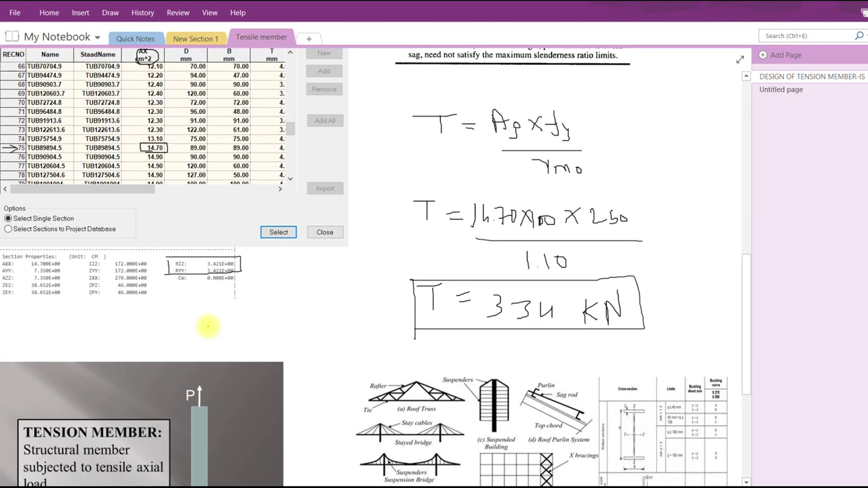
{"action": "scroll", "coordinate": [197, 339], "scroll_direction": "down", "scroll_amount": 5}
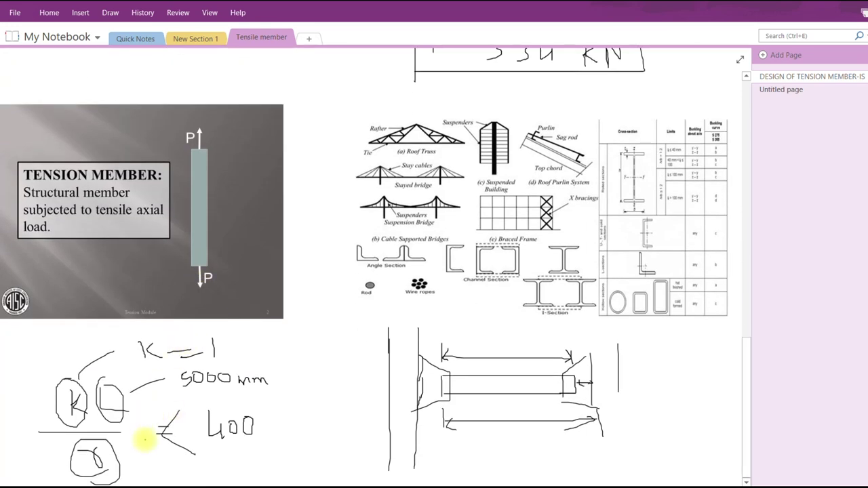
{"action": "left_click", "coordinate": [144, 468]}
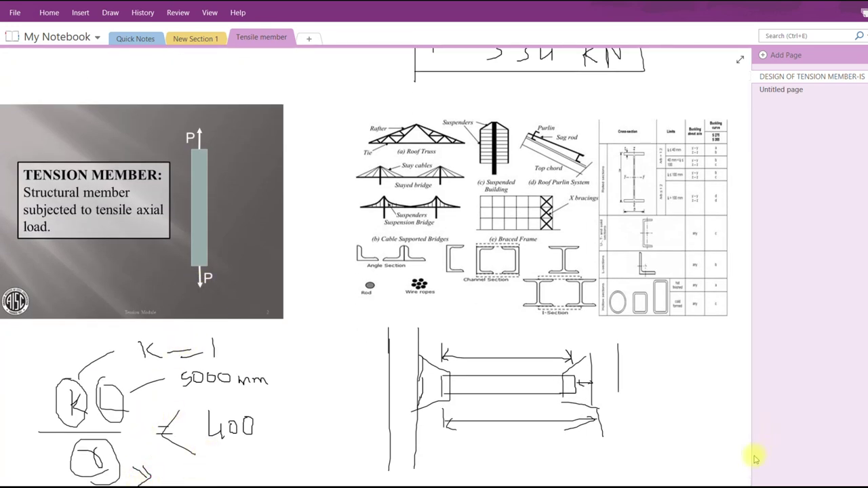
{"action": "left_click", "coordinate": [746, 481]}
{"action": "scroll", "coordinate": [745, 481], "scroll_direction": "down", "scroll_amount": 5}
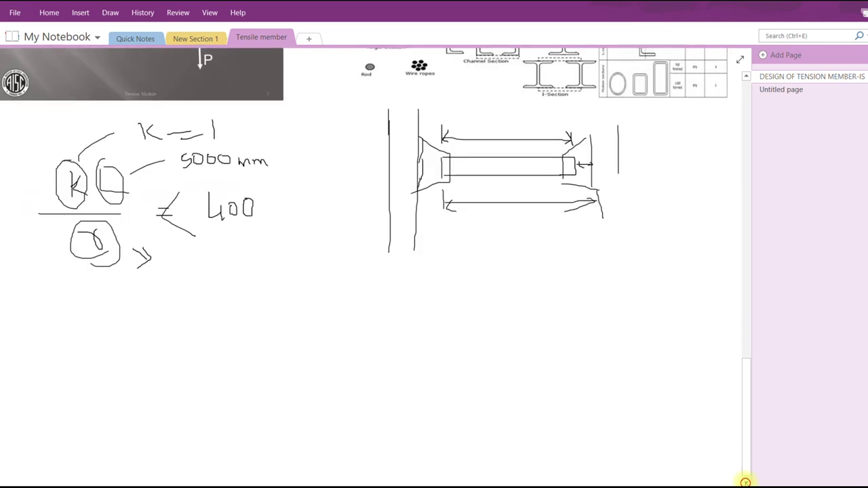
{"action": "scroll", "coordinate": [169, 219], "scroll_direction": "up", "scroll_amount": 1}
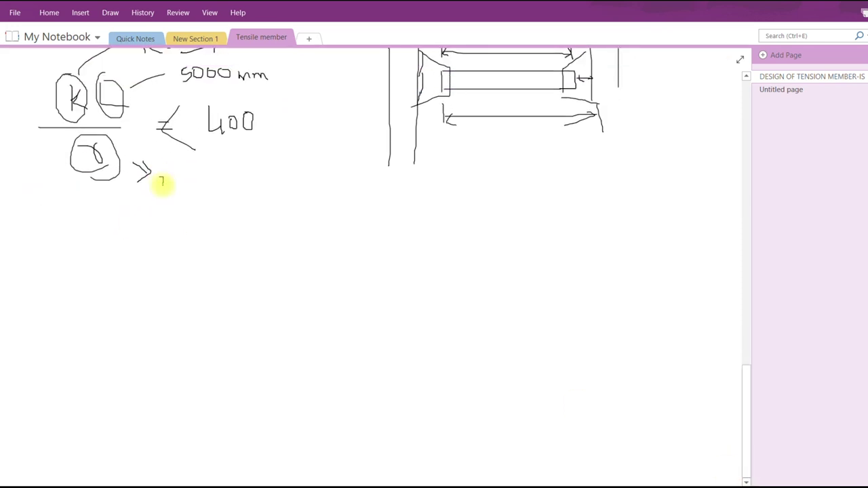
{"action": "mouse_move", "coordinate": [160, 178]}
{"action": "left_mouse_down"}
{"action": "mouse_move", "coordinate": [160, 195]}
{"action": "mouse_move", "coordinate": [179, 190]}
{"action": "left_mouse_up"}
{"action": "mouse_move", "coordinate": [175, 180]}
{"action": "left_mouse_down"}
{"action": "mouse_move", "coordinate": [175, 195]}
{"action": "mouse_move", "coordinate": [197, 194]}
{"action": "left_mouse_up"}
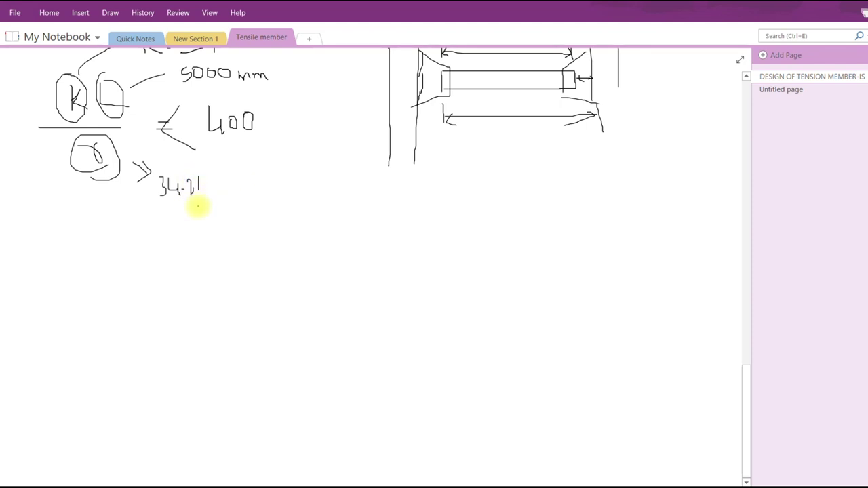
{"action": "key", "text": "alt+Tab"}
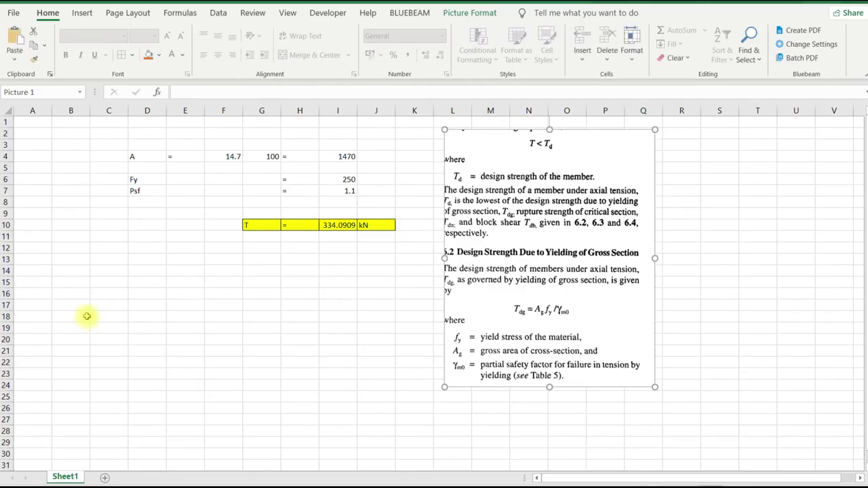
Add a 'Slenderness check' heading in B17 with labels K, L and r in D19:D21
{"action": "left_click", "coordinate": [83, 304]}
{"action": "type", "text": "Slenderness c"}
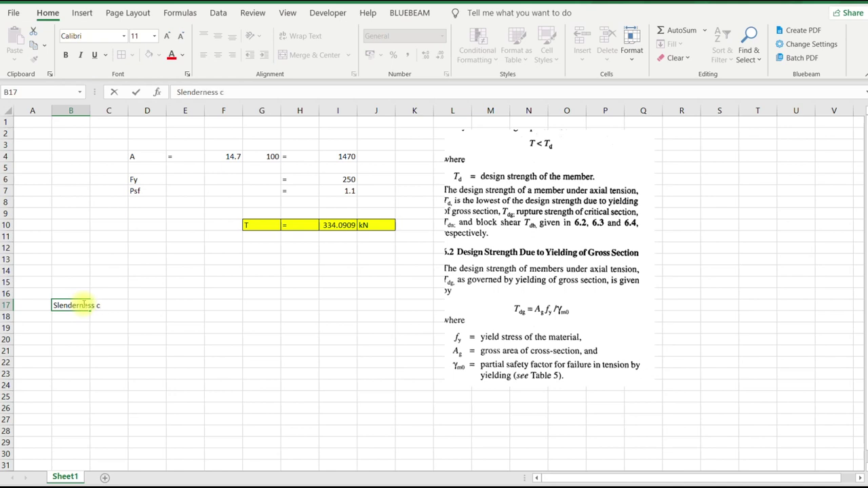
{"action": "type", "text": "heck"}
{"action": "key", "text": "Return"}
{"action": "left_click", "coordinate": [149, 329]}
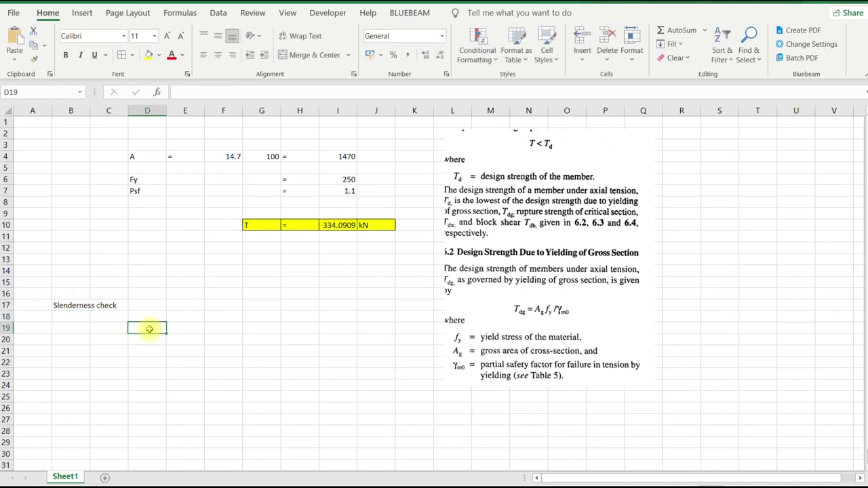
{"action": "type", "text": "K"}
{"action": "key", "text": "Return"}
{"action": "type", "text": "L"}
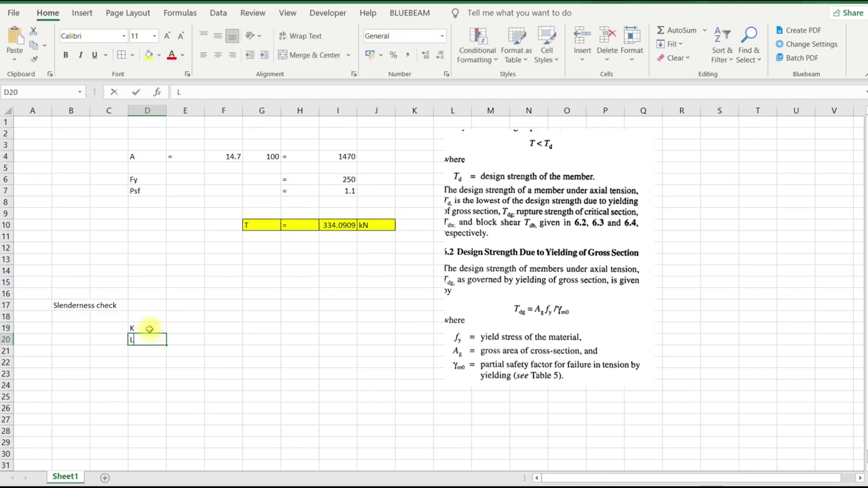
{"action": "key", "text": "Return"}
{"action": "type", "text": "r"}
{"action": "key", "text": "Tab"}
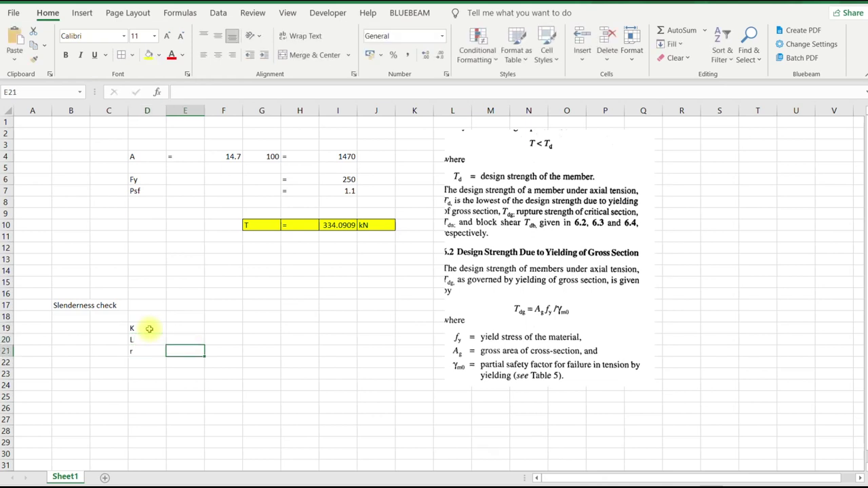
Enter the values K = 1, L = 5000 and r = 34.21 in E19:E21
{"action": "key", "text": "Up"}
{"action": "key", "text": "Up"}
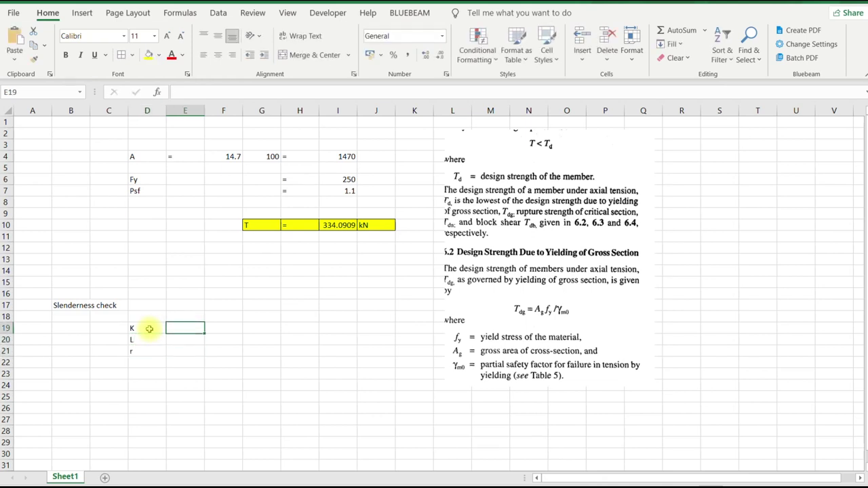
{"action": "type", "text": "1"}
{"action": "key", "text": "Return"}
{"action": "type", "text": "5000"}
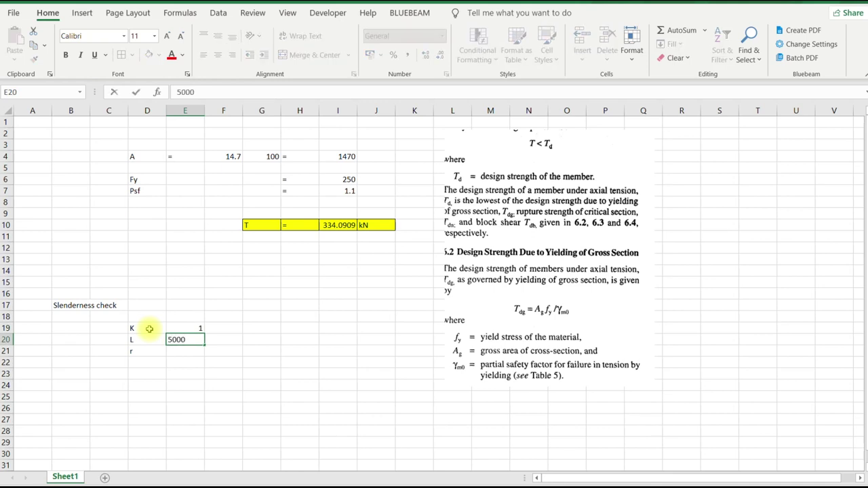
{"action": "key", "text": "Return"}
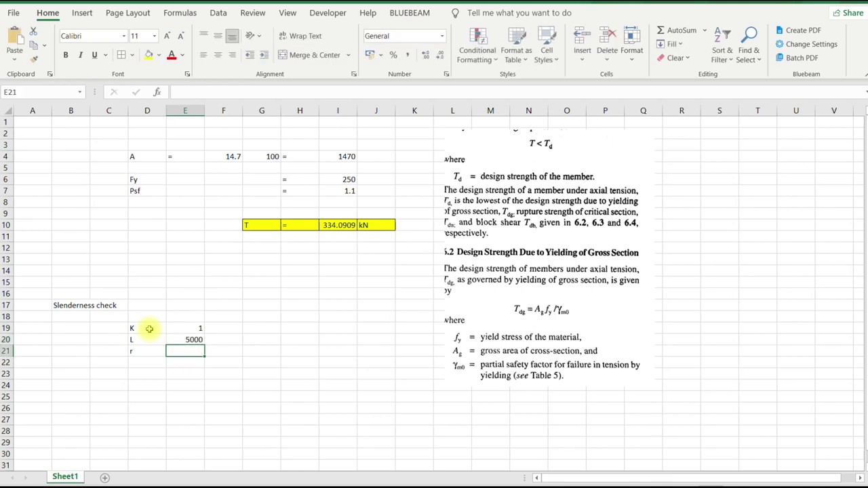
{"action": "type", "text": "43"}
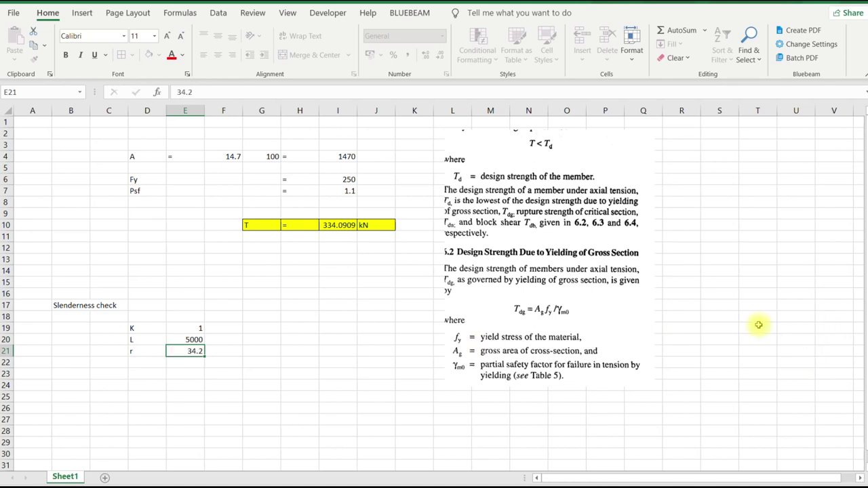
{"action": "key", "text": "Return"}
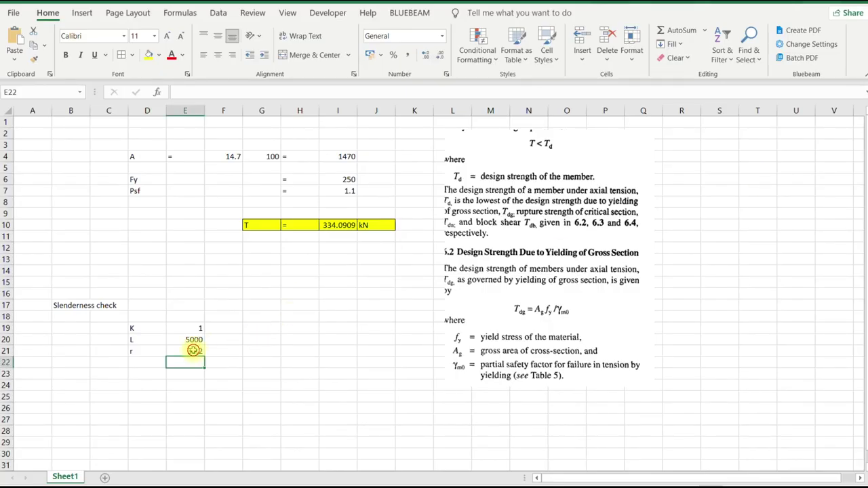
{"action": "left_click", "coordinate": [193, 350]}
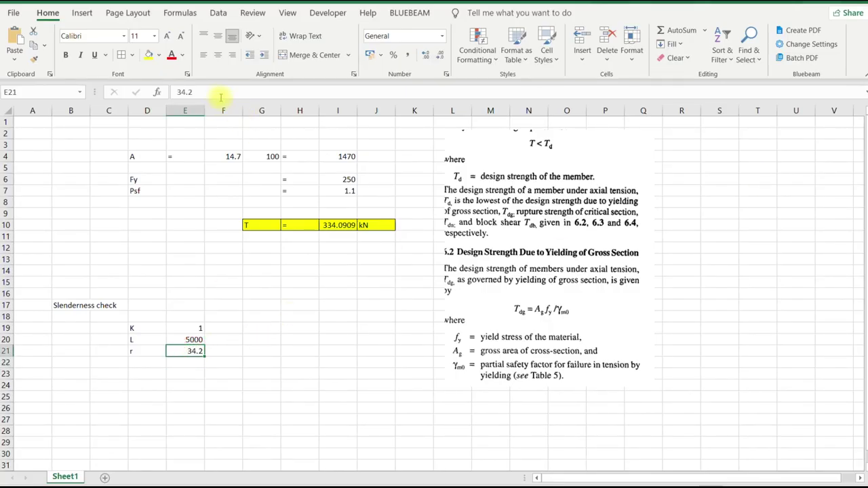
{"action": "left_click", "coordinate": [218, 95]}
{"action": "type", "text": "1"}
{"action": "key", "text": "Return"}
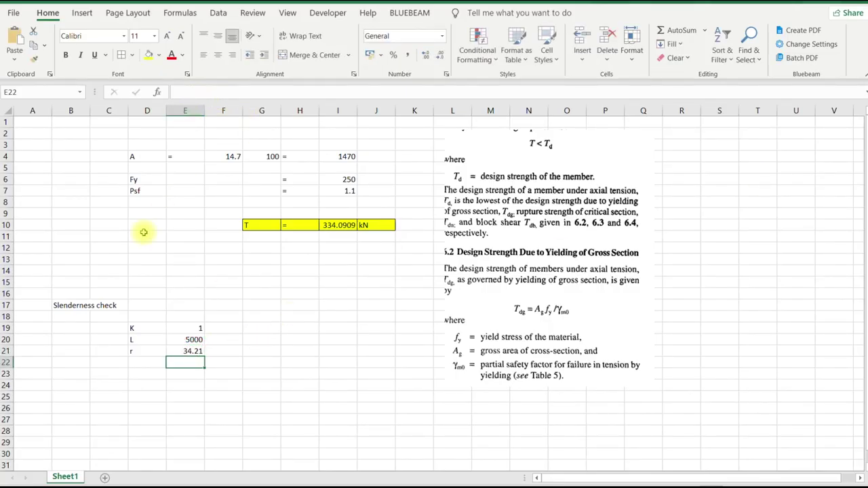
Enter 'KL/r =' in D24:E24 with the formula =E19*E20/(E21) in F24
{"action": "left_click", "coordinate": [139, 385]}
{"action": "type", "text": "K"}
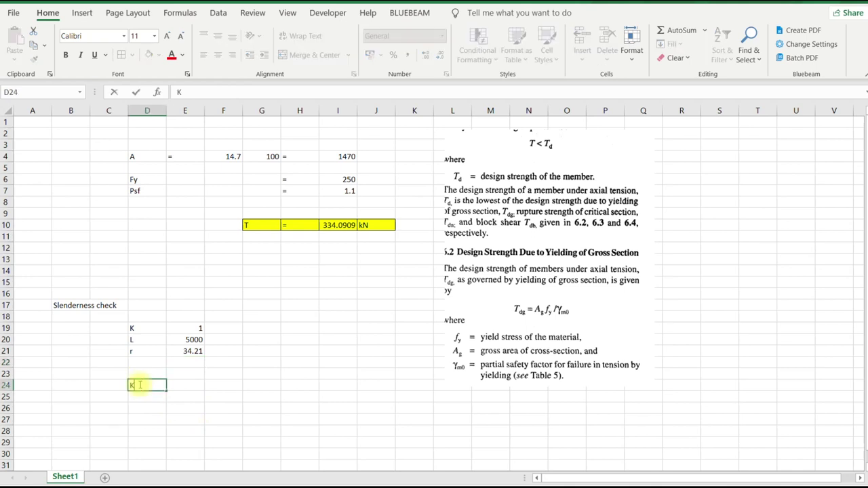
{"action": "type", "text": "L/r"}
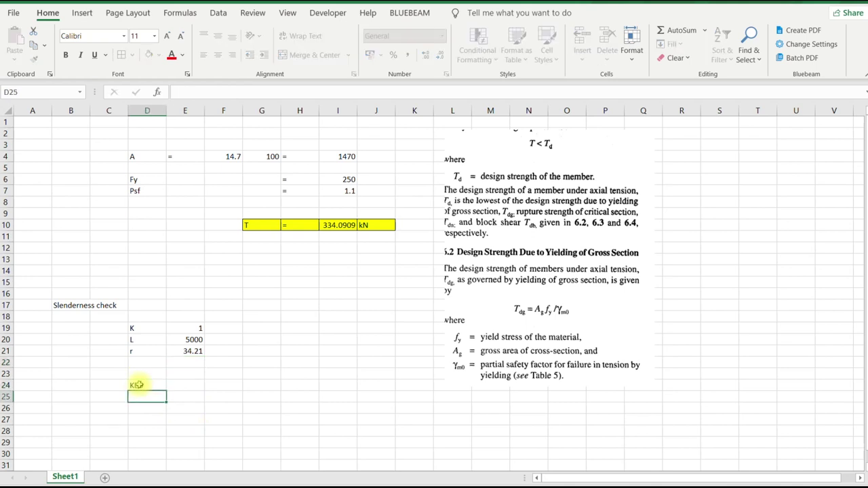
{"action": "left_click", "coordinate": [178, 387]}
{"action": "type", "text": "="}
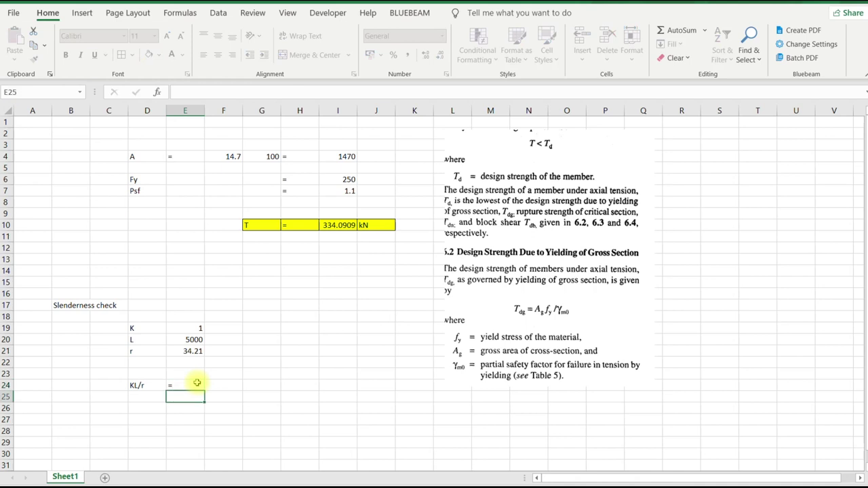
{"action": "left_click", "coordinate": [222, 387]}
{"action": "type", "text": "="}
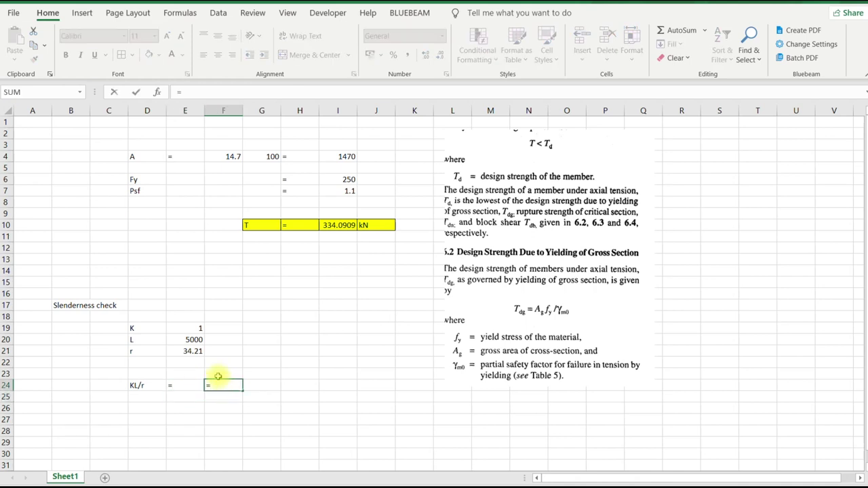
{"action": "left_click", "coordinate": [185, 329]}
{"action": "type", "text": "*"}
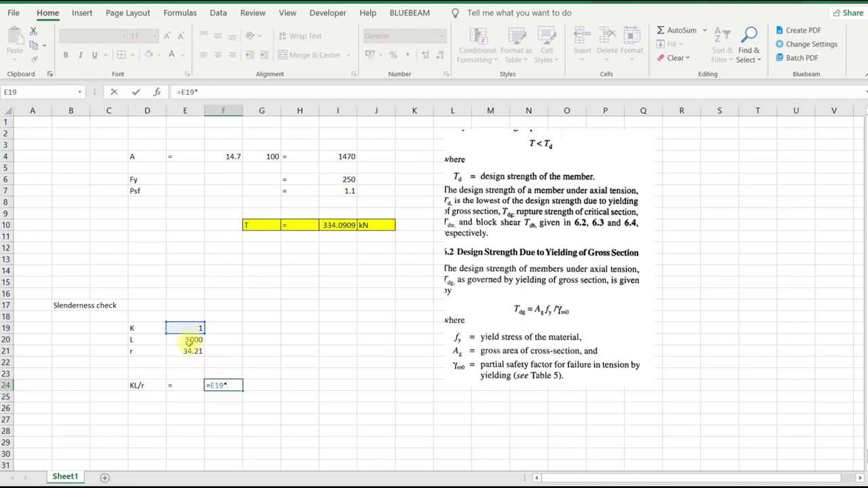
{"action": "left_click", "coordinate": [186, 341]}
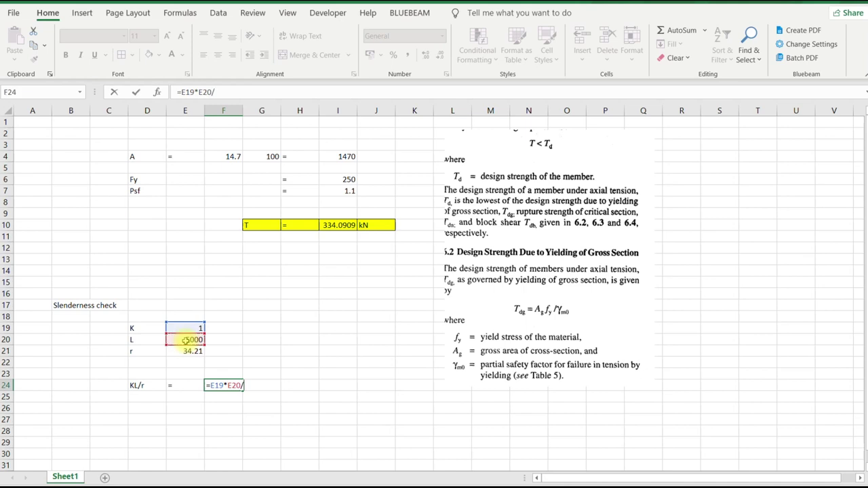
{"action": "type", "text": "/("}
{"action": "left_click", "coordinate": [188, 351]}
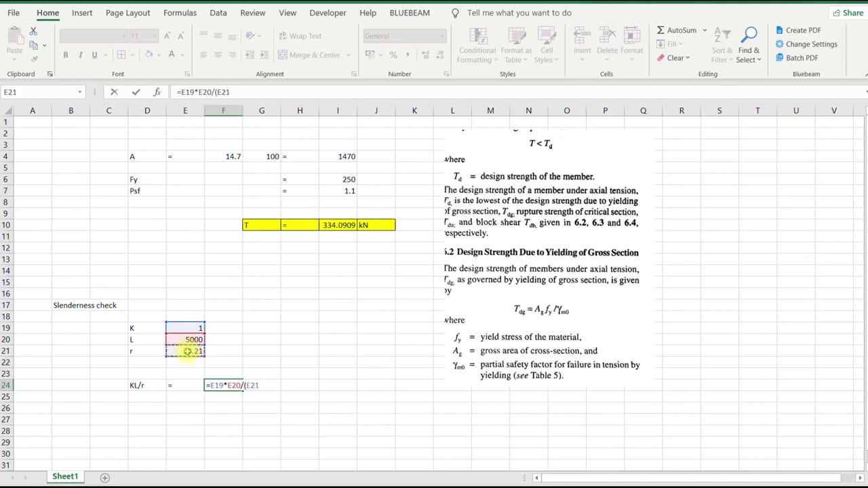
{"action": "key", "text": "Return"}
Complete the row with '< 400', all borders on D24:H24, and kN in I24
{"action": "left_click", "coordinate": [257, 387]}
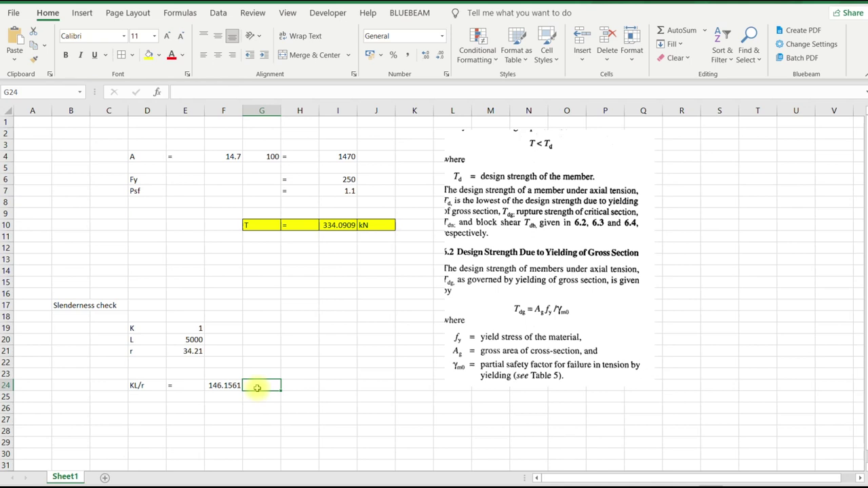
{"action": "type", "text": "<"}
{"action": "key", "text": "Tab"}
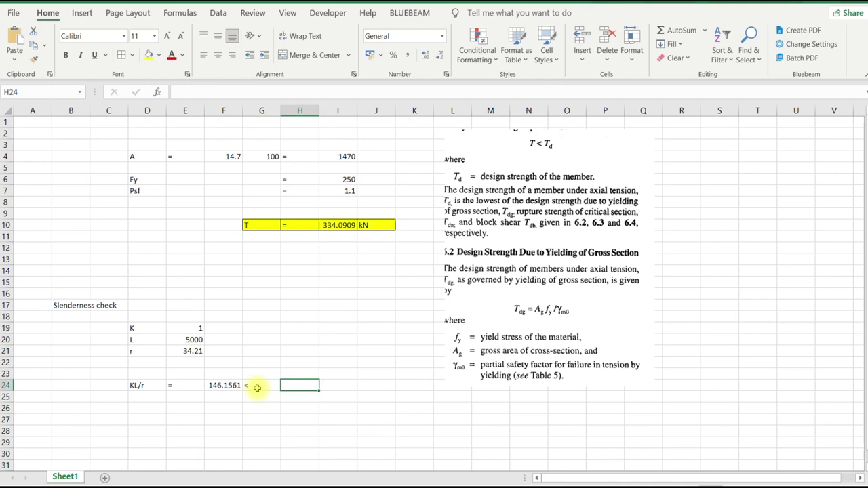
{"action": "type", "text": "400"}
{"action": "key", "text": "Return"}
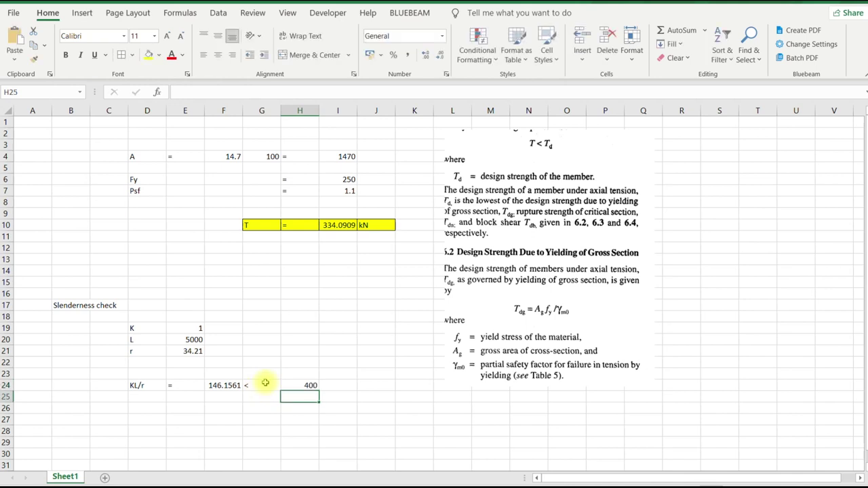
{"action": "left_click_drag", "start_coordinate": [142, 385], "coordinate": [315, 391]}
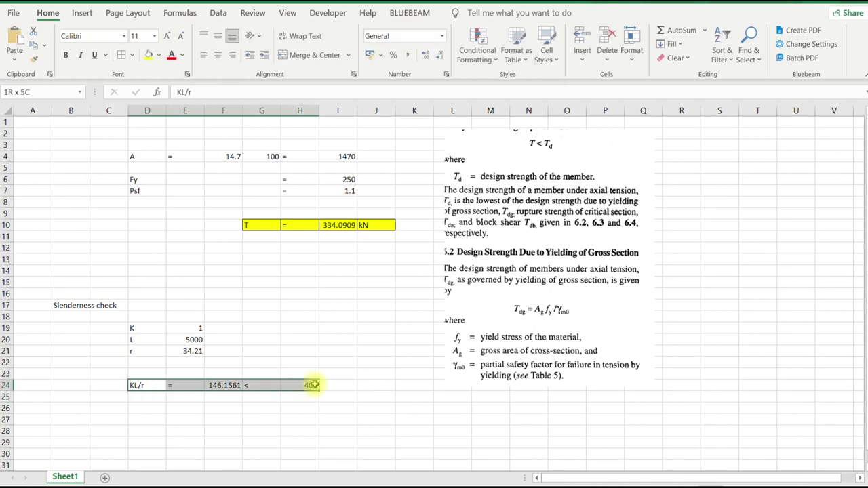
{"action": "left_click", "coordinate": [122, 55]}
{"action": "left_click", "coordinate": [333, 385]}
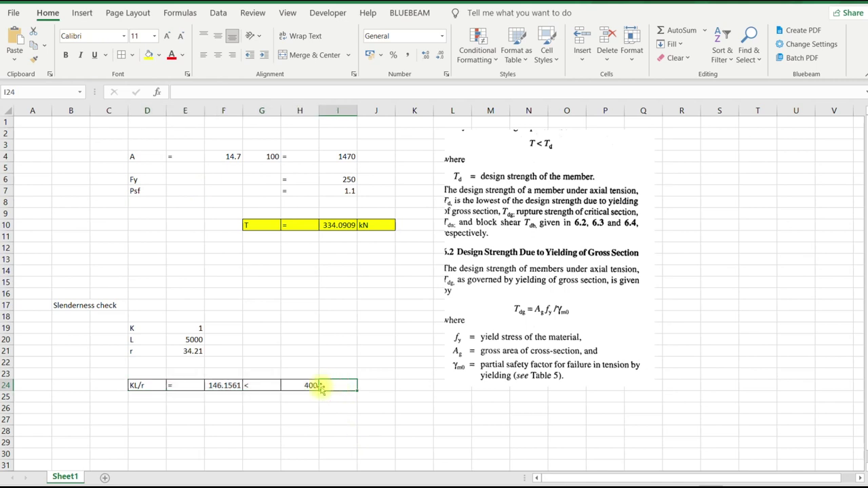
{"action": "type", "text": "kN"}
{"action": "key", "text": "Return"}
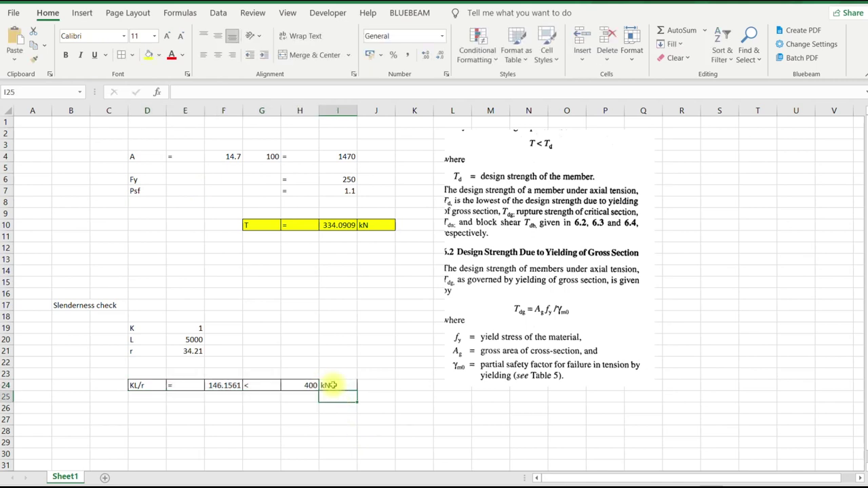
{"action": "left_click", "coordinate": [152, 136]}
Enter the load as P = 10 kN across D2:G2
{"action": "type", "text": "P"}
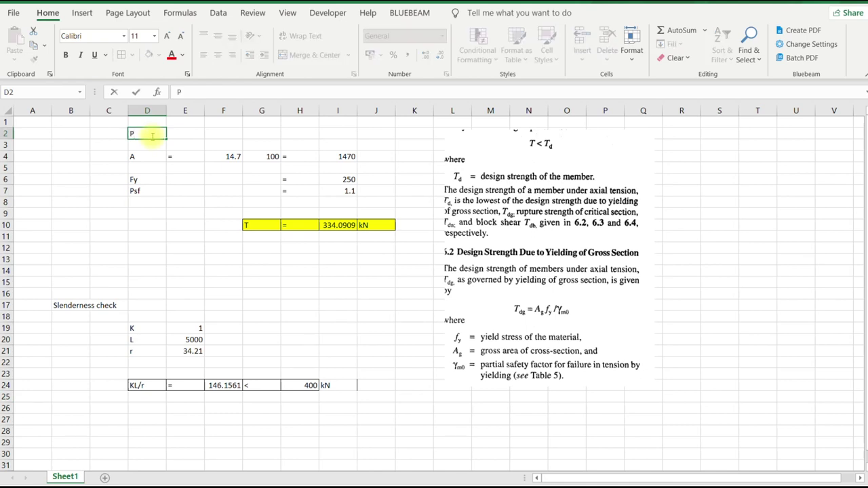
{"action": "key", "text": "Tab"}
{"action": "type", "text": "="}
{"action": "key", "text": "Return"}
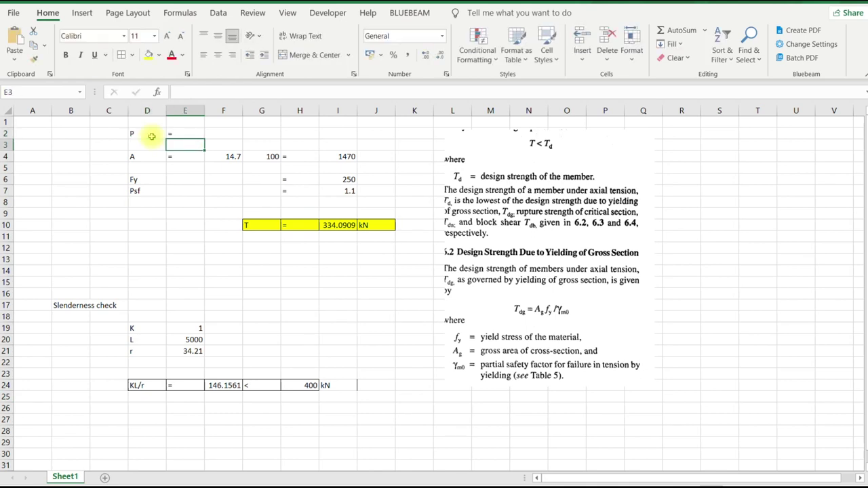
{"action": "left_click", "coordinate": [232, 133]}
{"action": "type", "text": "10"}
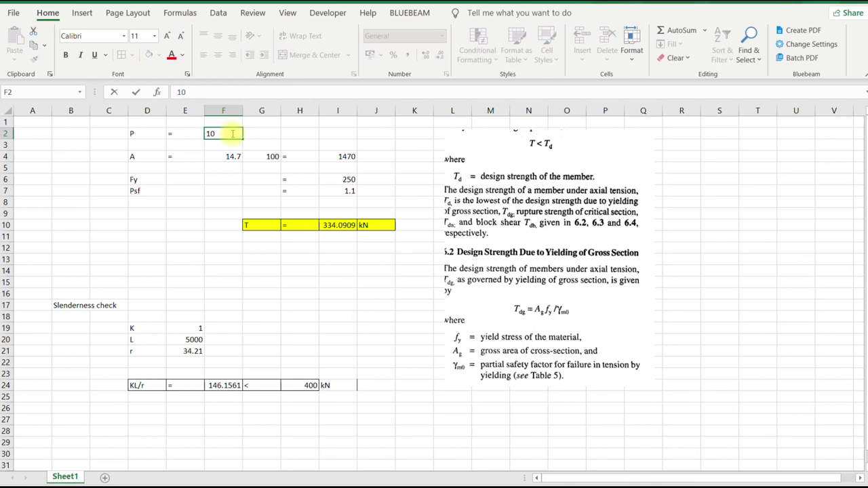
{"action": "key", "text": "Tab"}
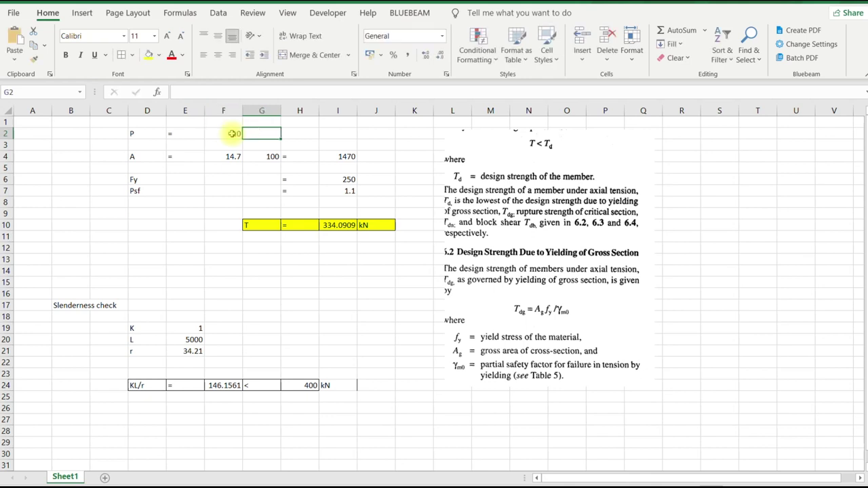
{"action": "type", "text": "kN"}
{"action": "key", "text": "Return"}
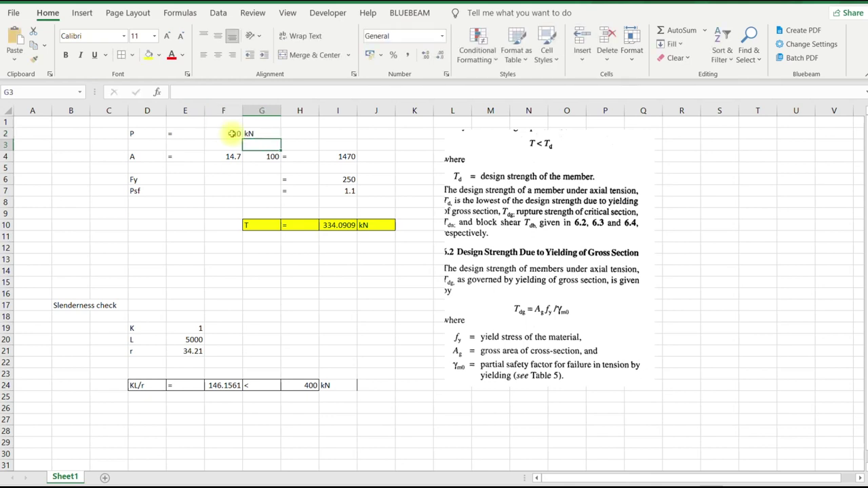
Move the textbook excerpt further right and enter '<10kN' in K10 with a light gold fill
{"action": "left_click_drag", "start_coordinate": [482, 222], "coordinate": [640, 224]}
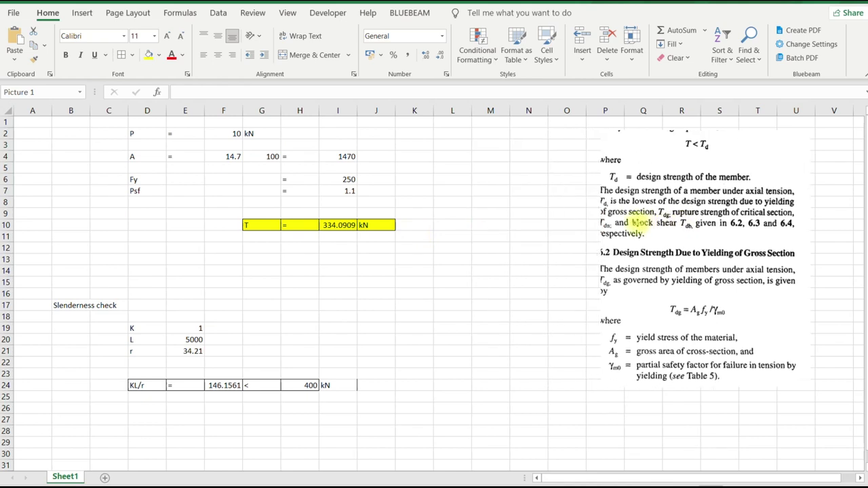
{"action": "left_click", "coordinate": [416, 224]}
{"action": "type", "text": "<10"}
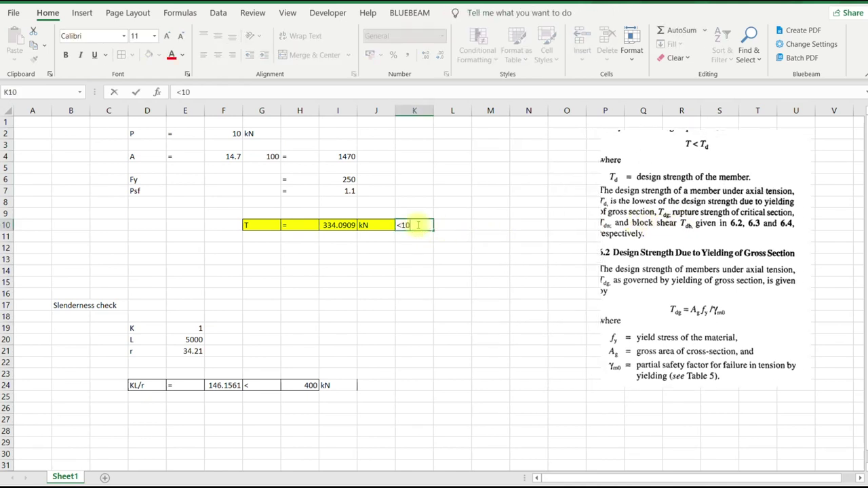
{"action": "type", "text": "kN"}
{"action": "key", "text": "ctrl+Return"}
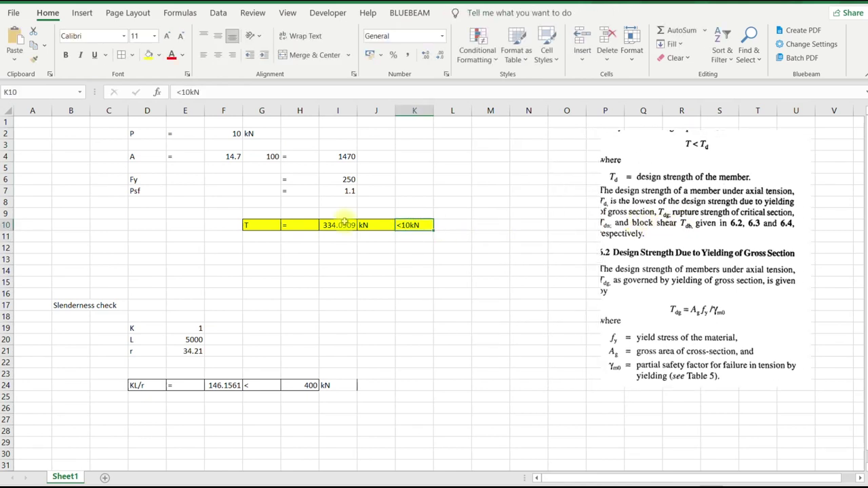
{"action": "left_click", "coordinate": [159, 55]}
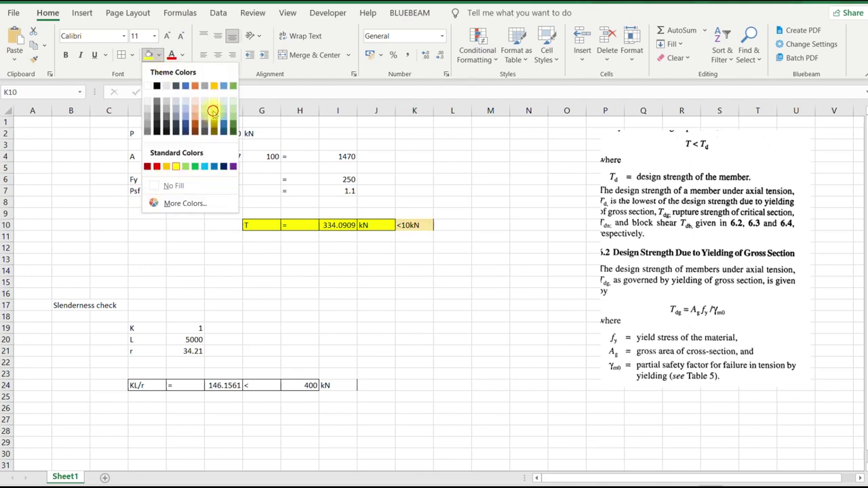
{"action": "left_click", "coordinate": [213, 112]}
{"action": "left_click", "coordinate": [425, 291]}
{"action": "left_click", "coordinate": [405, 230]}
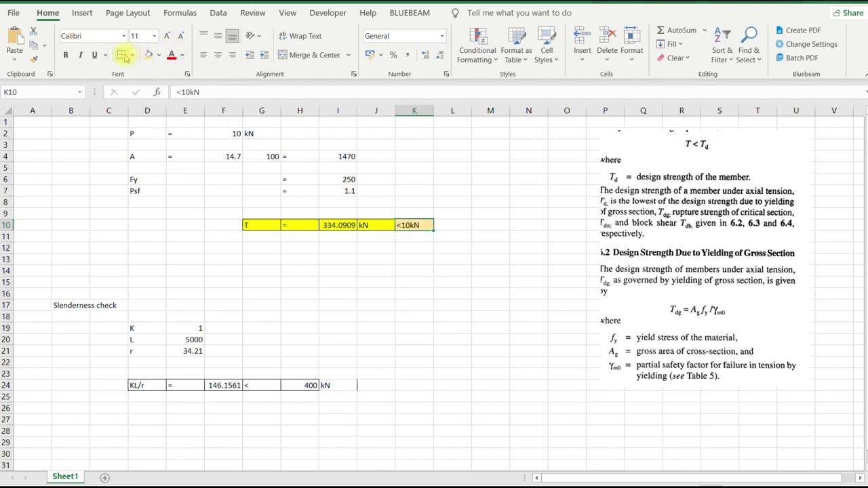
{"action": "left_click", "coordinate": [328, 224]}
{"action": "left_click", "coordinate": [442, 249]}
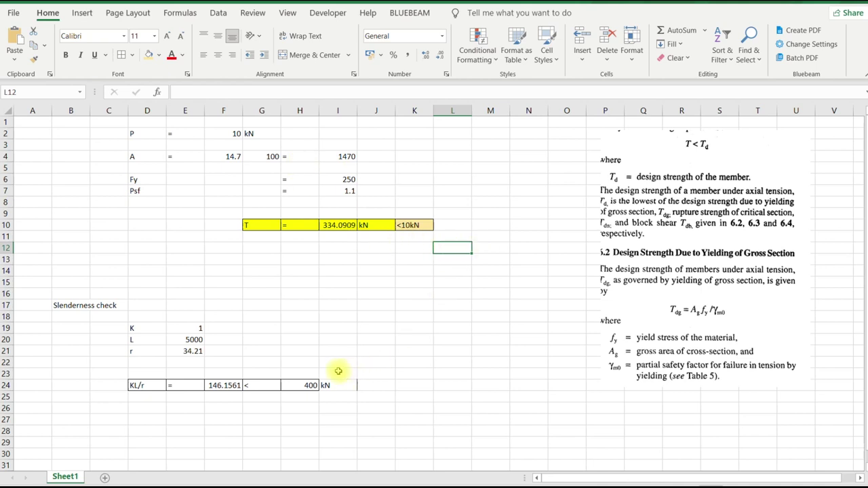
{"action": "left_click", "coordinate": [405, 384]}
Enter =F24/H24 in K24, giving the slenderness ratio 0.36539
{"action": "type", "text": "="}
{"action": "left_click", "coordinate": [231, 384]}
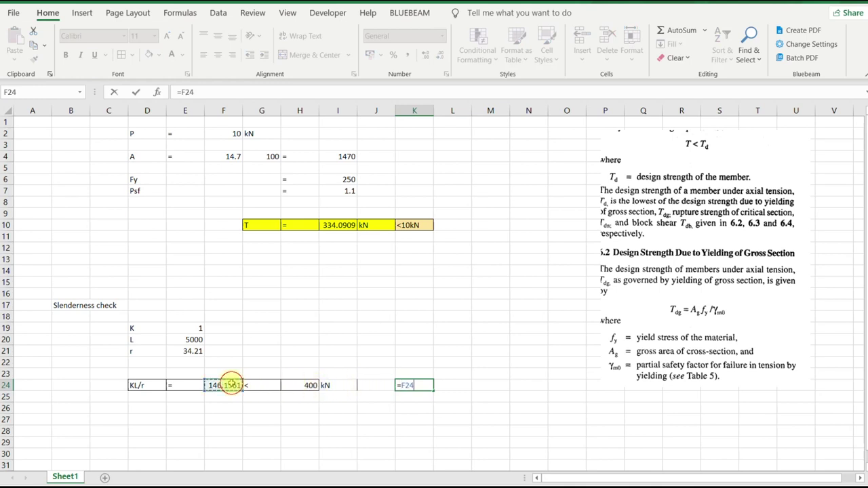
{"action": "type", "text": "/"}
{"action": "left_click", "coordinate": [293, 384]}
{"action": "key", "text": "Return"}
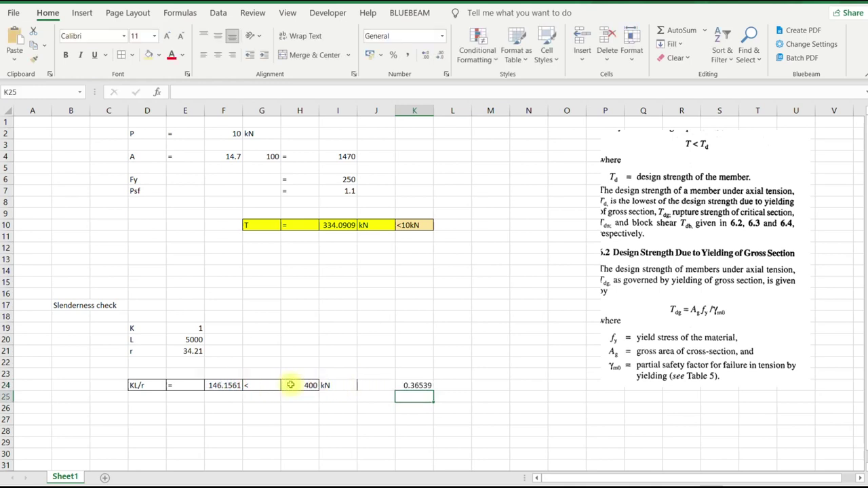
{"action": "double_click", "coordinate": [410, 385]}
{"action": "key", "text": "Escape"}
Replace the '<10kN' text in K10 with the value 10
{"action": "left_click", "coordinate": [484, 224]}
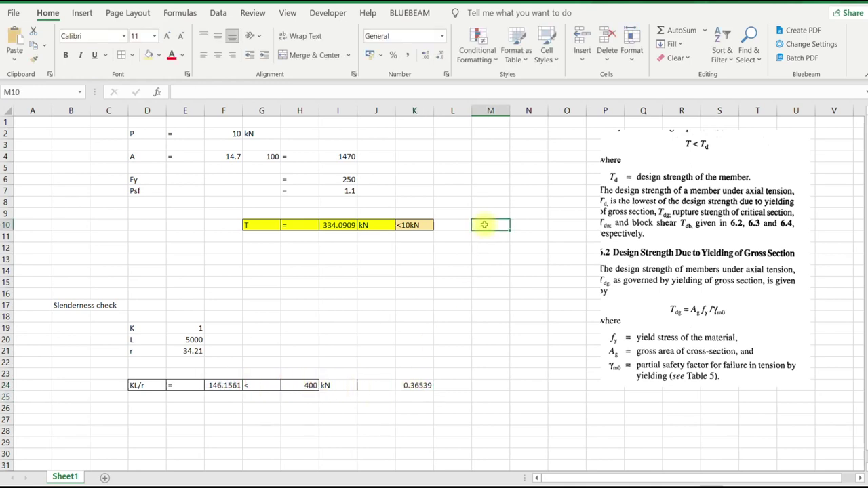
{"action": "type", "text": "="}
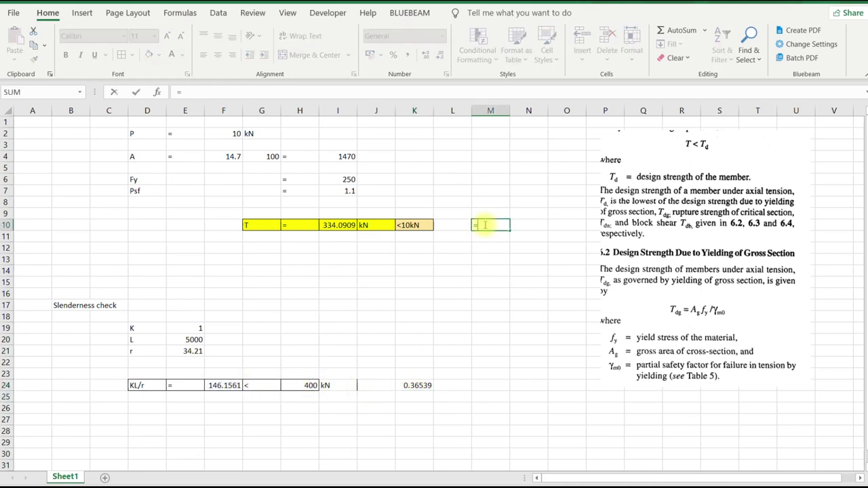
{"action": "key", "text": "Escape"}
{"action": "left_click", "coordinate": [418, 226]}
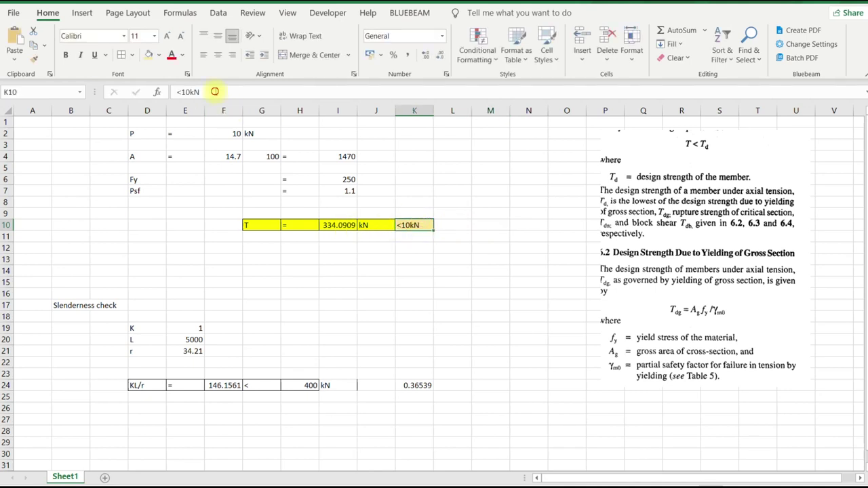
{"action": "left_click_drag", "start_coordinate": [201, 92], "coordinate": [176, 92]}
{"action": "key", "text": "BackSpace"}
{"action": "type", "text": "10"}
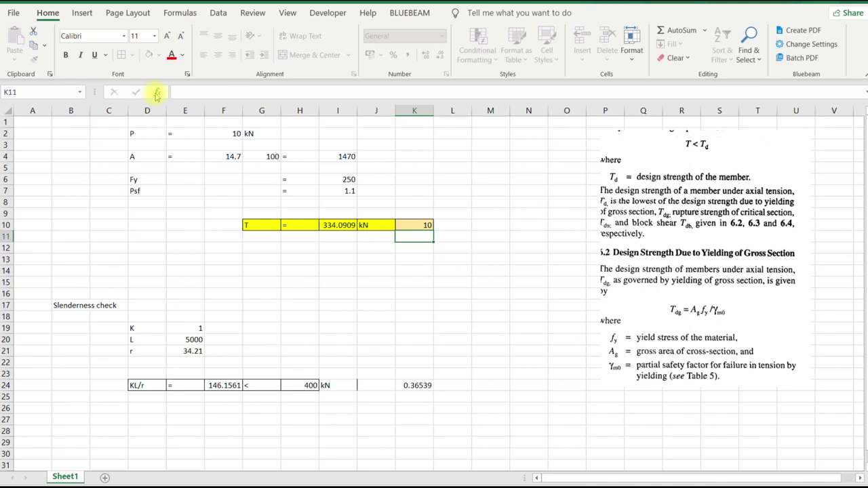
{"action": "key", "text": "Return"}
Enter =K10/I10 in M10 for 0.029932 and shade M10 and K24 green
{"action": "left_click", "coordinate": [489, 224]}
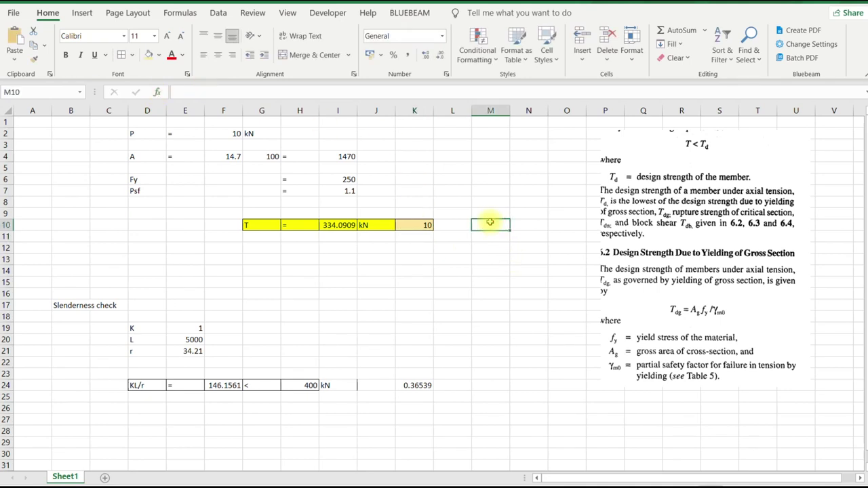
{"action": "type", "text": "="}
{"action": "left_click", "coordinate": [422, 225]}
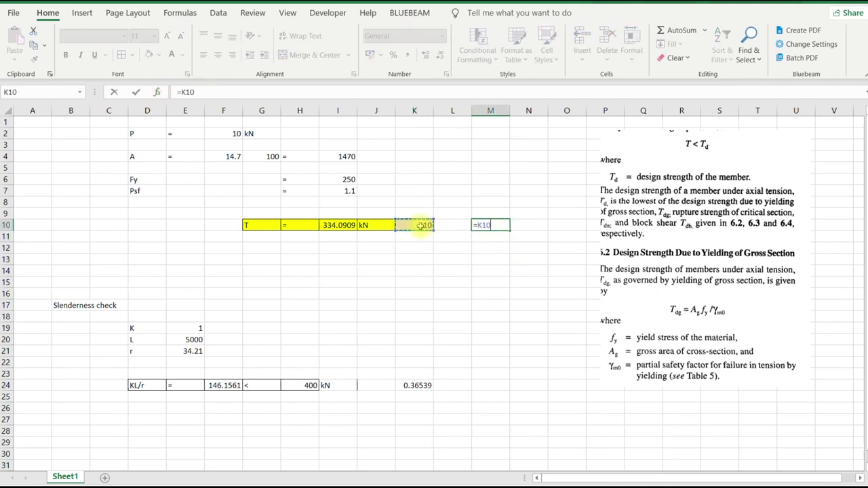
{"action": "type", "text": "/"}
{"action": "left_click", "coordinate": [331, 226]}
{"action": "key", "text": "Return"}
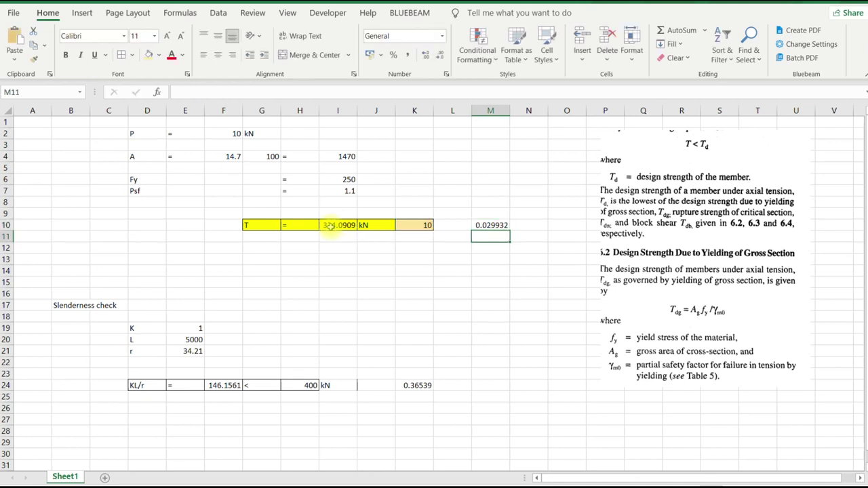
{"action": "left_click", "coordinate": [482, 227]}
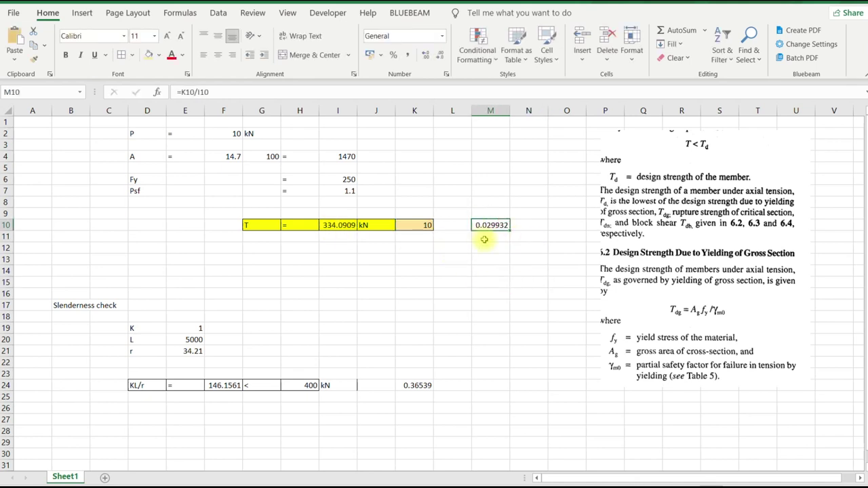
{"action": "left_click", "coordinate": [159, 56]}
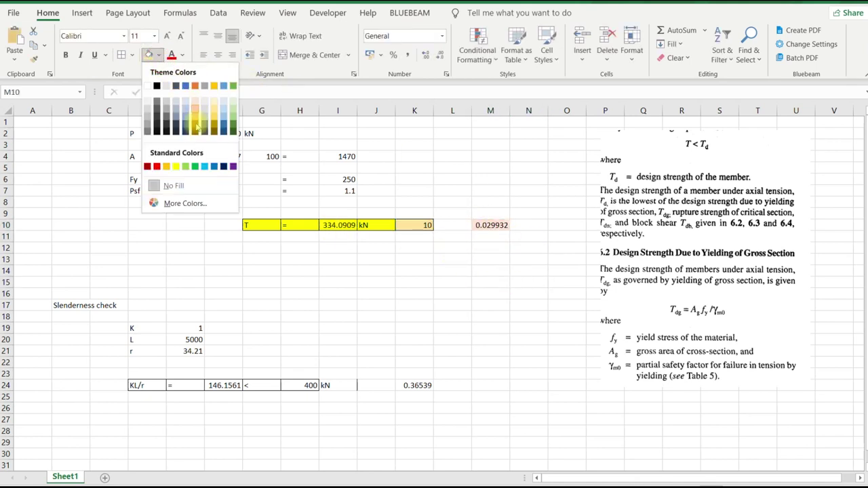
{"action": "left_click", "coordinate": [193, 164]}
{"action": "left_click", "coordinate": [417, 384]}
{"action": "left_click", "coordinate": [147, 56]}
{"action": "left_click", "coordinate": [490, 348]}
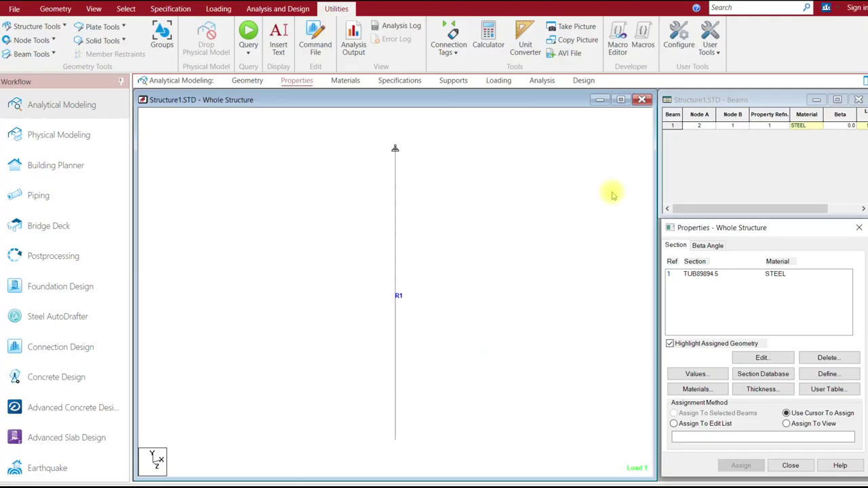
{"action": "left_click", "coordinate": [612, 196]}
{"action": "scroll", "coordinate": [416, 233], "scroll_direction": "down", "scroll_amount": 1}
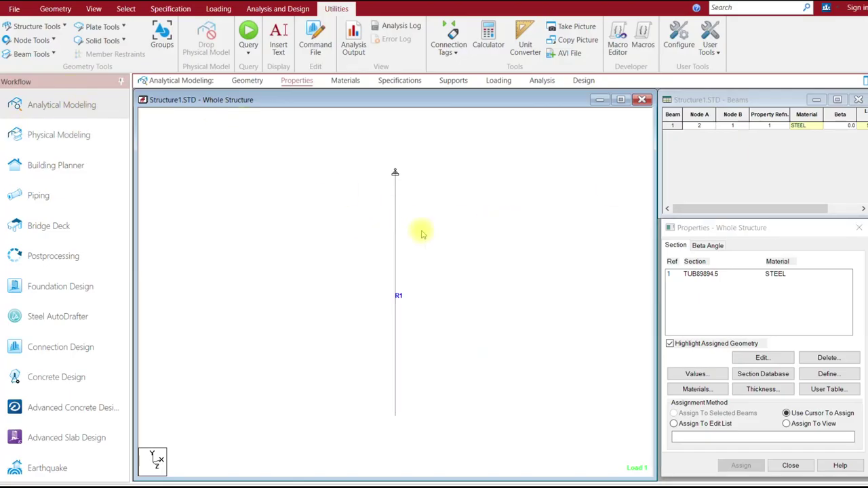
{"action": "left_click", "coordinate": [247, 80]}
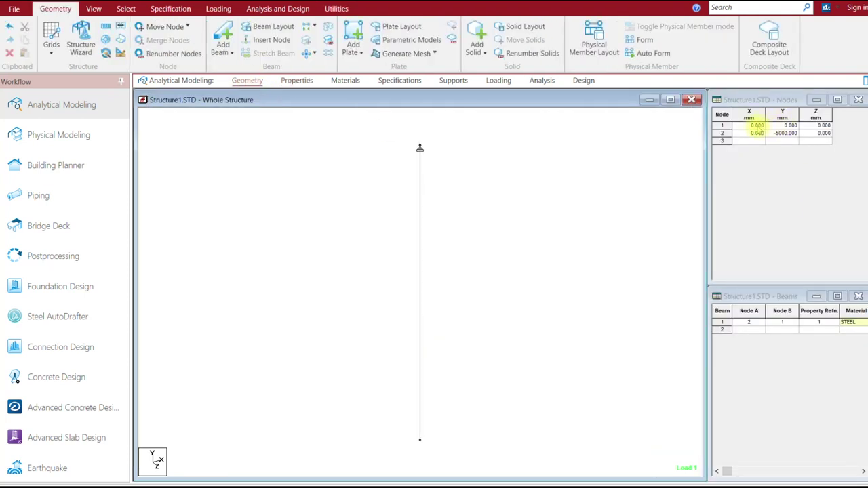
{"action": "left_click", "coordinate": [419, 154]}
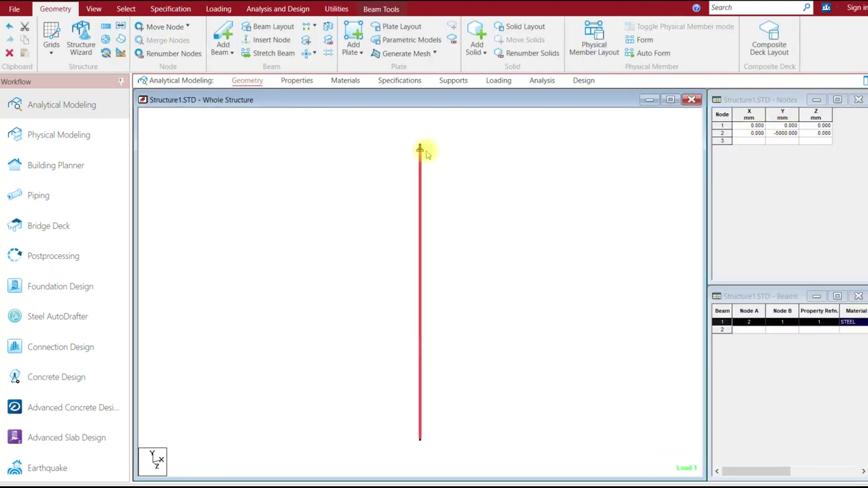
{"action": "left_click", "coordinate": [464, 210]}
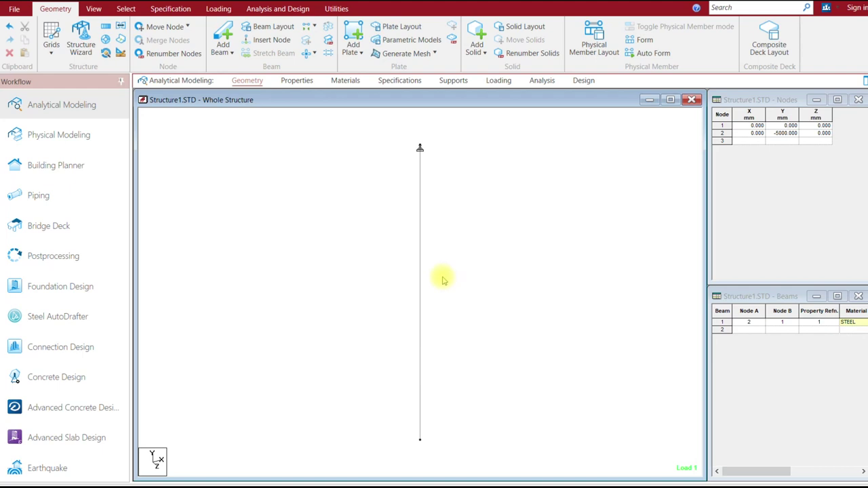
{"action": "double_click", "coordinate": [419, 269]}
{"action": "left_click", "coordinate": [335, 129]}
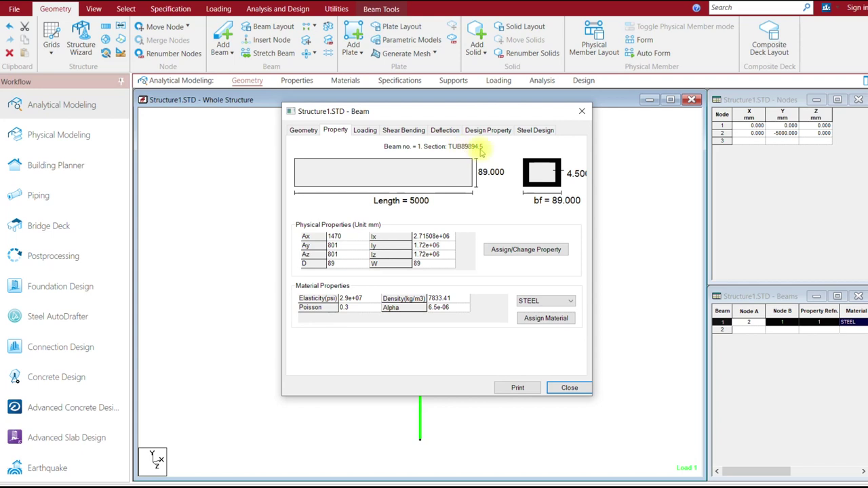
{"action": "left_click", "coordinate": [581, 111]}
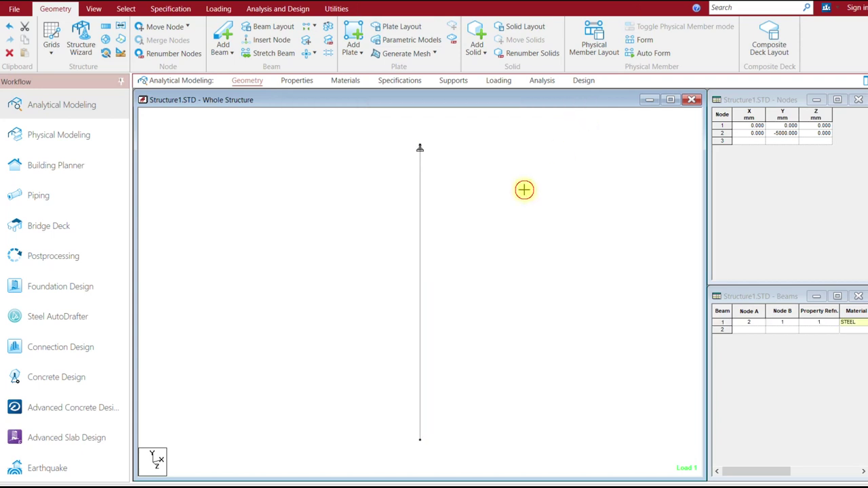
{"action": "left_click", "coordinate": [296, 80]}
{"action": "left_click", "coordinate": [701, 273]}
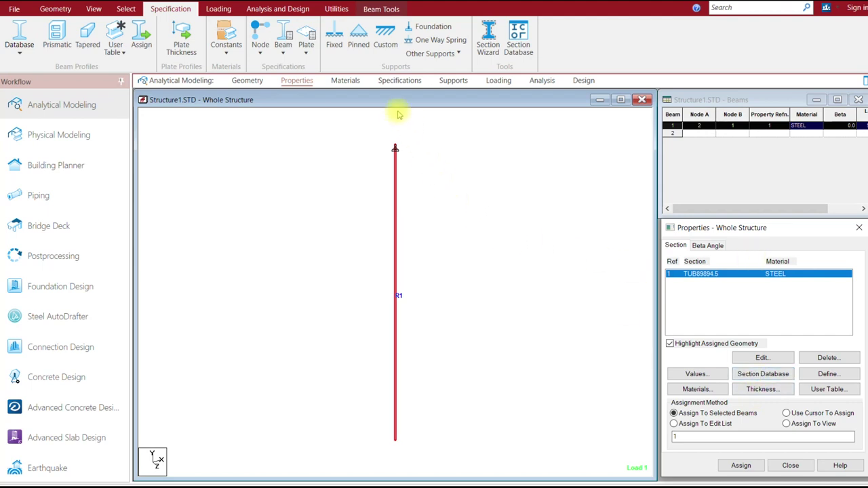
Review Support2's node and the DL case's FY -10 kN load on the member
{"action": "left_click", "coordinate": [453, 80]}
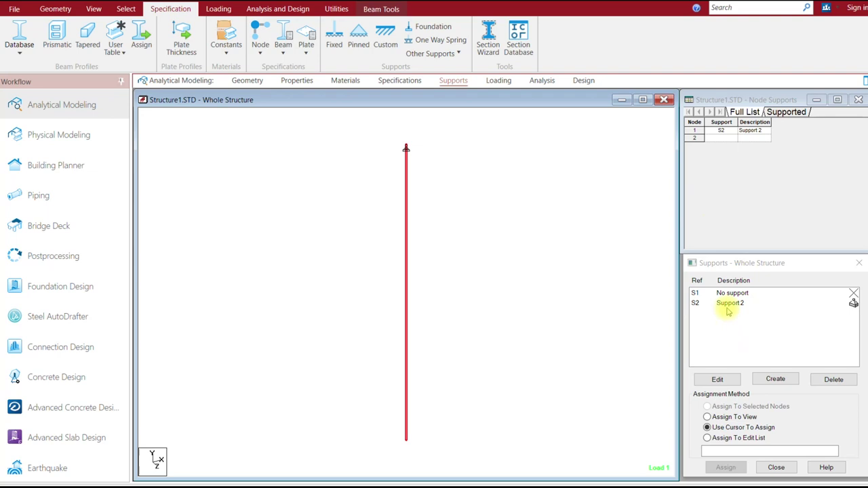
{"action": "left_click", "coordinate": [730, 303]}
{"action": "left_click", "coordinate": [479, 182]}
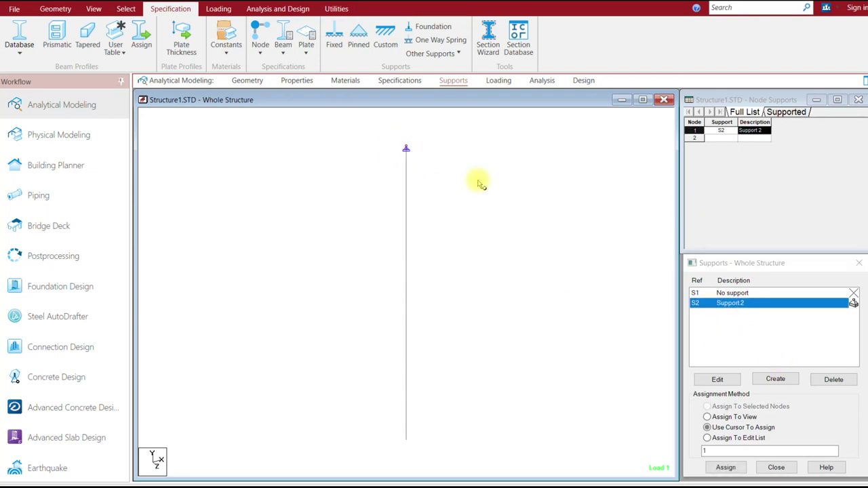
{"action": "left_click", "coordinate": [498, 80]}
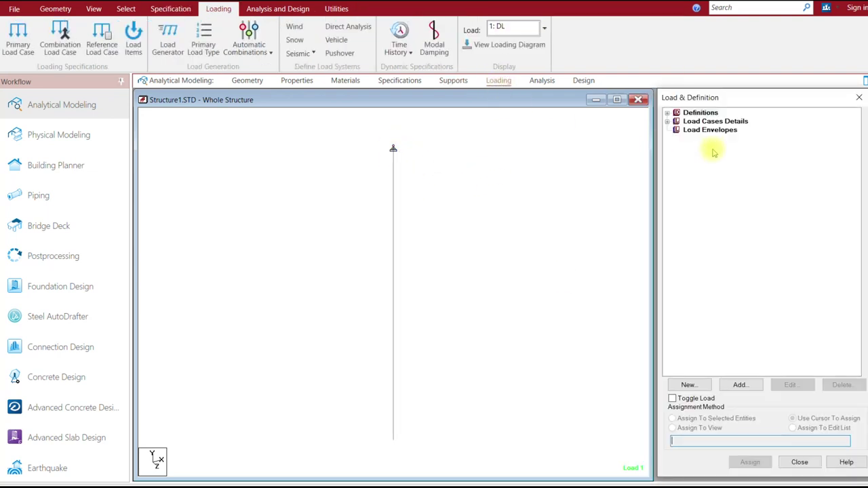
{"action": "left_click", "coordinate": [668, 120]}
{"action": "left_click", "coordinate": [676, 129]}
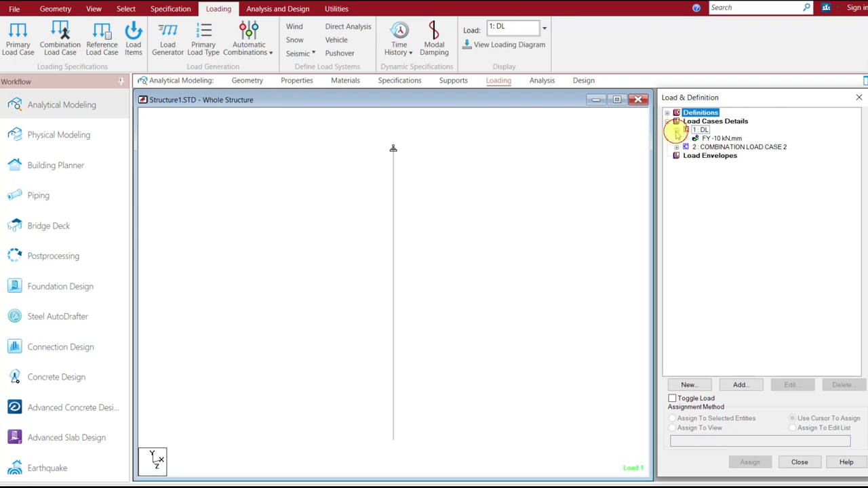
{"action": "left_click", "coordinate": [720, 139]}
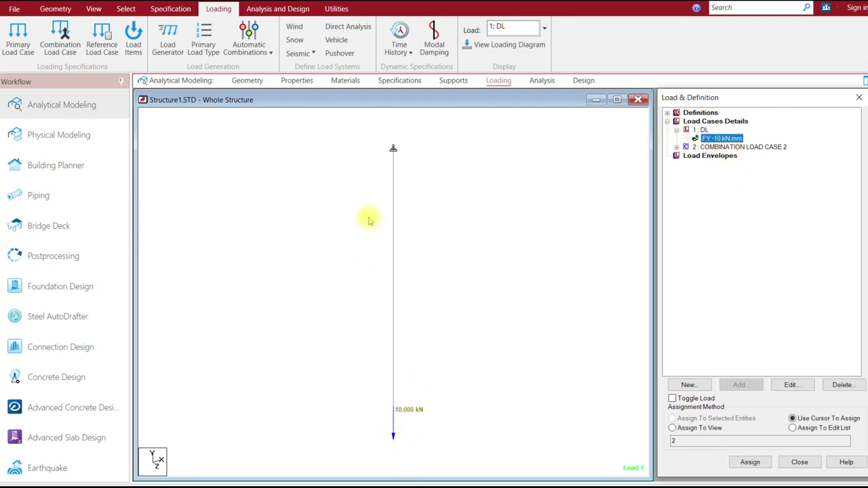
{"action": "left_click", "coordinate": [391, 195]}
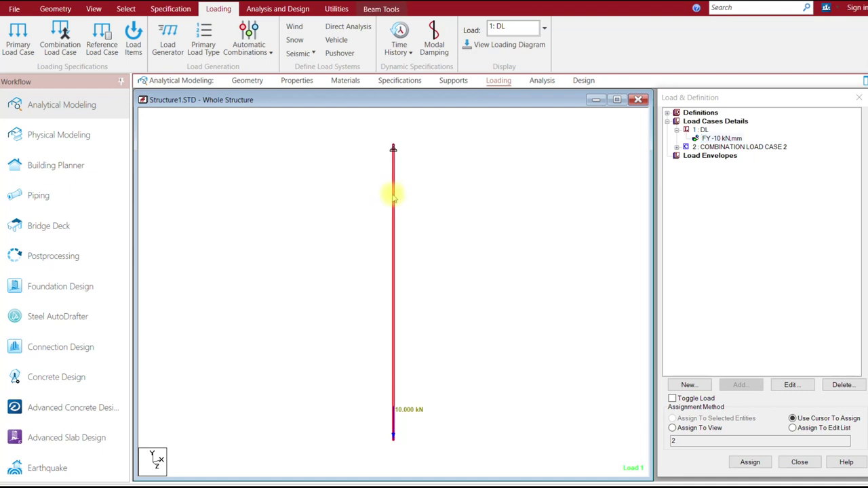
{"action": "left_click", "coordinate": [710, 139]}
{"action": "left_click", "coordinate": [502, 237]}
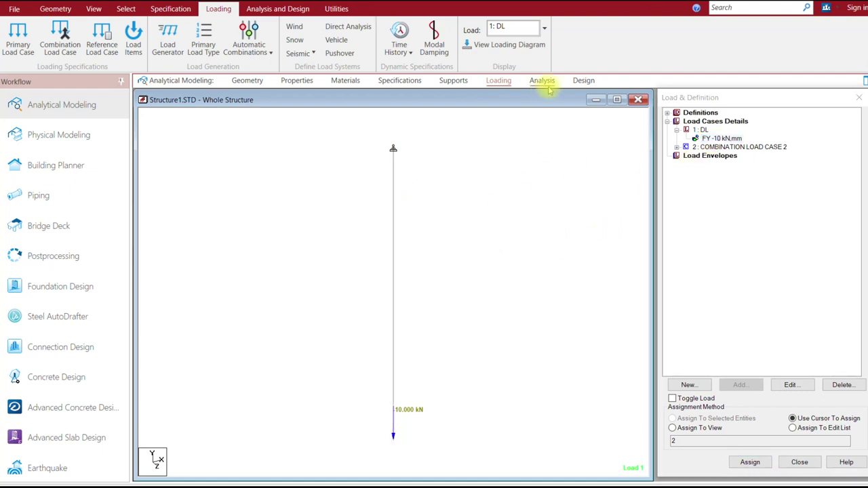
Expand PARAMETER 1 in the IS800 LSD steel design tree and inspect LZ 5000's member
{"action": "left_click", "coordinate": [582, 82]}
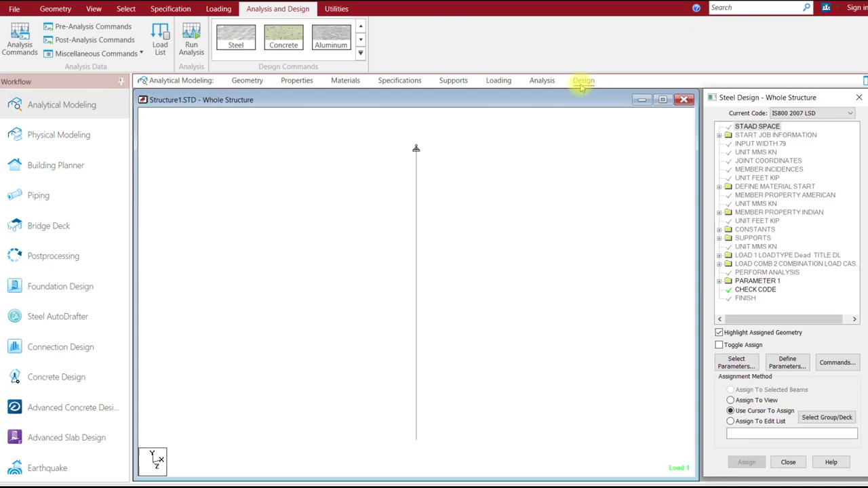
{"action": "left_click", "coordinate": [235, 38]}
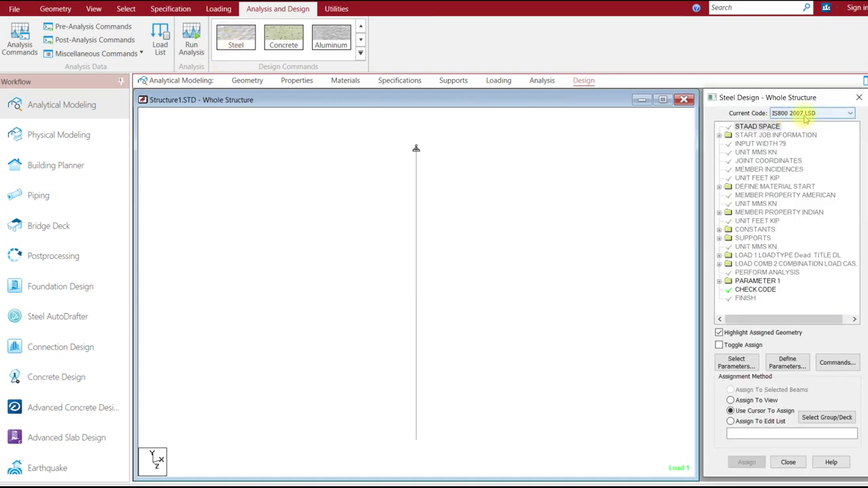
{"action": "left_click", "coordinate": [718, 280]}
{"action": "scroll", "coordinate": [852, 264], "scroll_direction": "down", "scroll_amount": 1}
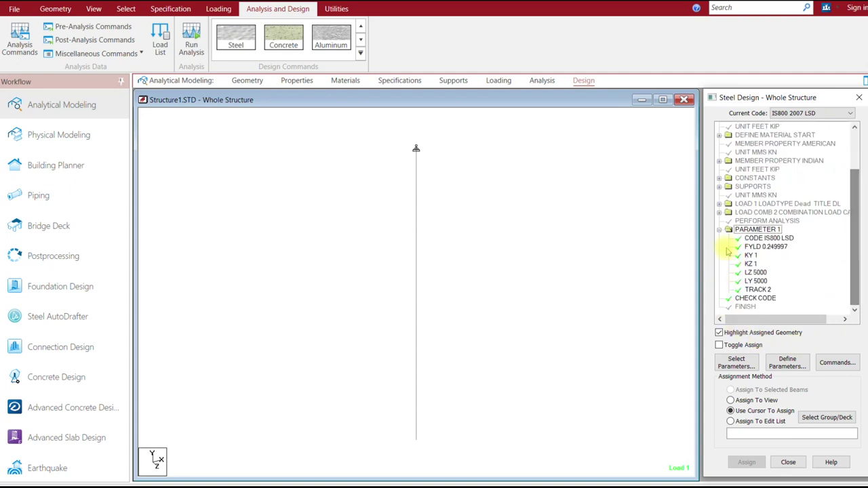
{"action": "left_click", "coordinate": [765, 232]}
{"action": "left_click", "coordinate": [755, 272]}
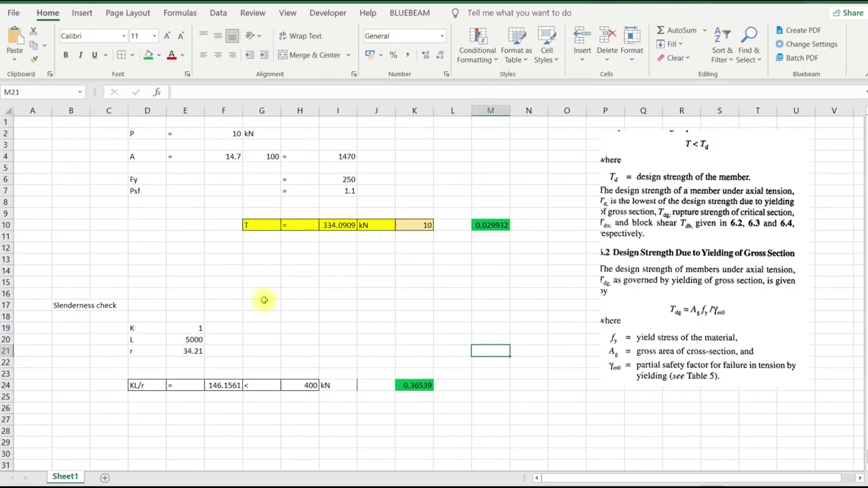
Shade the Fy row D6:J6 light gold
{"action": "left_click_drag", "start_coordinate": [147, 180], "coordinate": [380, 181]}
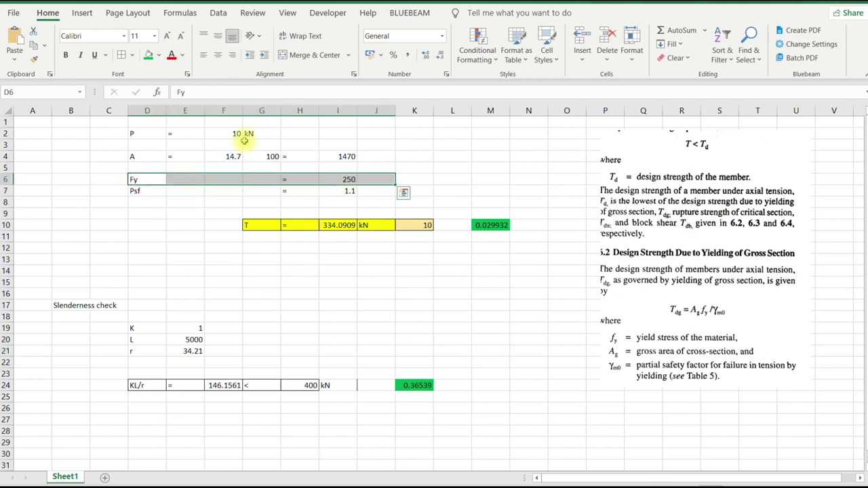
{"action": "left_click", "coordinate": [158, 55]}
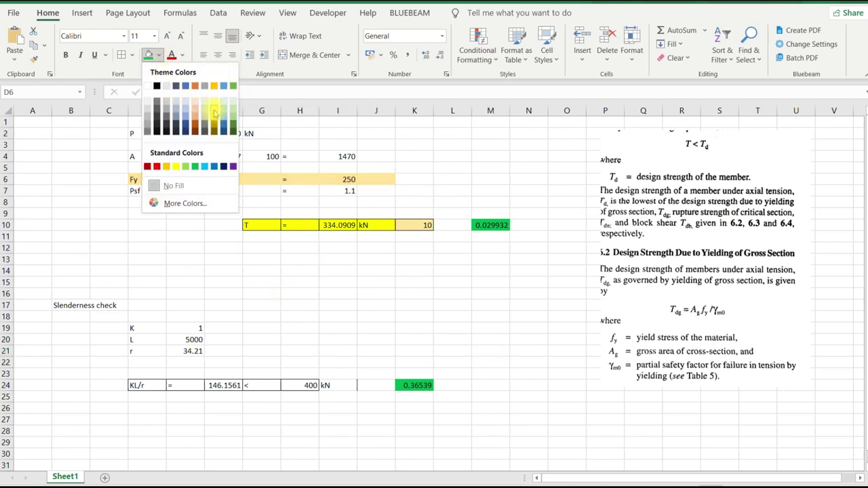
{"action": "left_click", "coordinate": [215, 112]}
{"action": "left_click", "coordinate": [157, 210]}
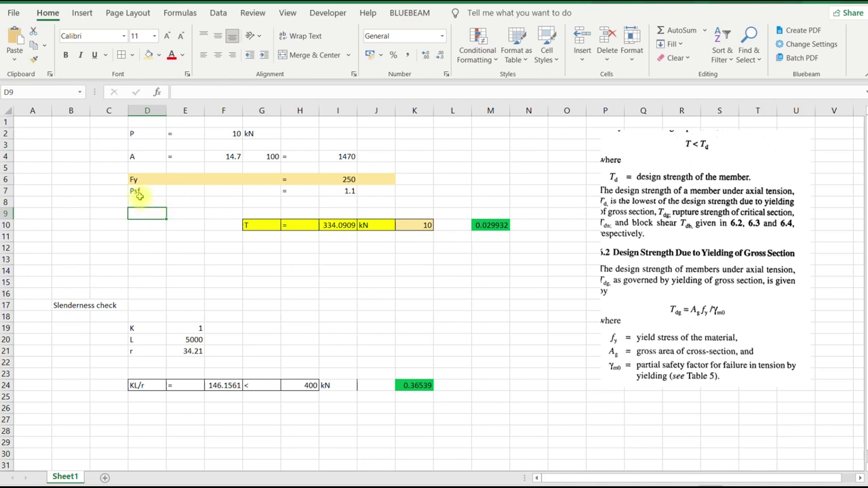
Shade the area value 14.7 in F4 light orange
{"action": "left_click_drag", "start_coordinate": [136, 191], "coordinate": [388, 191]}
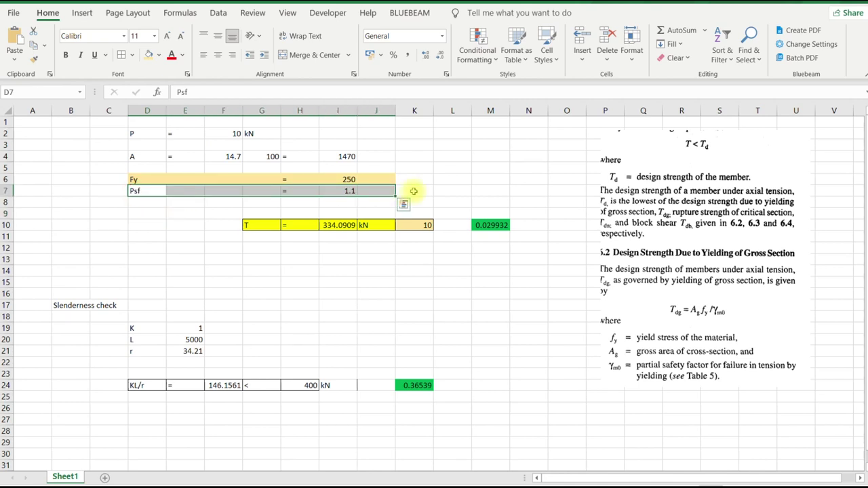
{"action": "left_click", "coordinate": [214, 153]}
{"action": "left_click", "coordinate": [148, 54]}
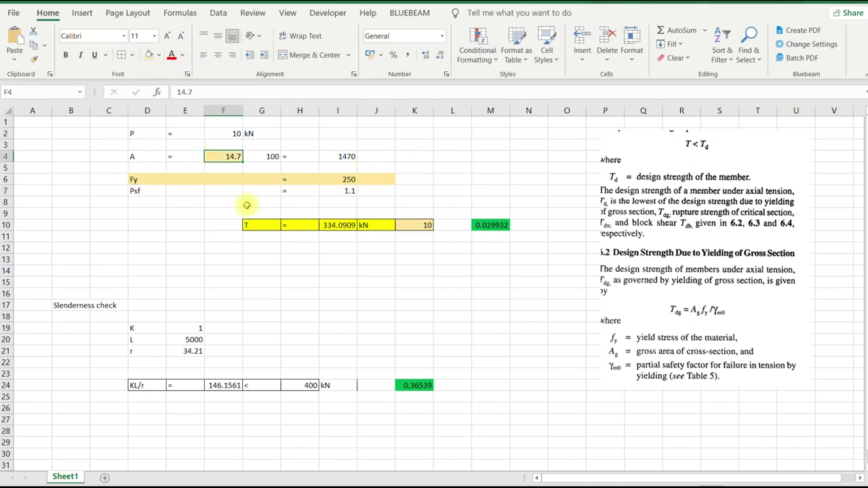
{"action": "left_click", "coordinate": [234, 257]}
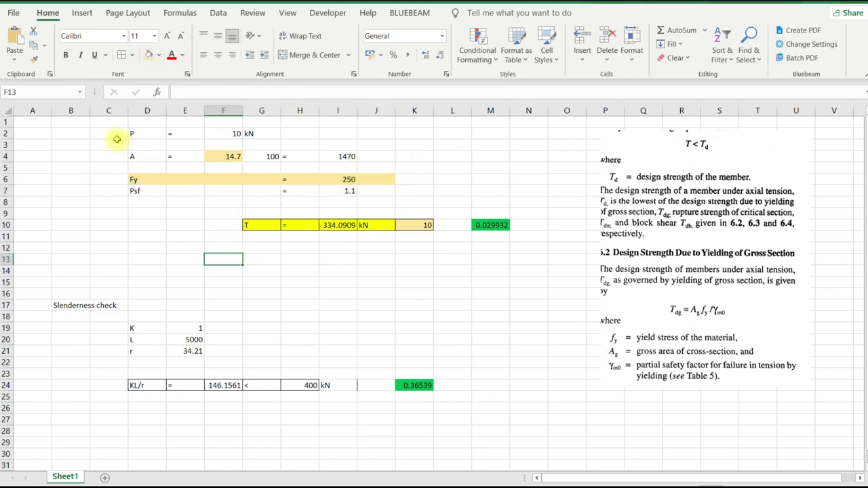
Shade the K and L input cells in rows 19–20 light orange
{"action": "left_click_drag", "start_coordinate": [125, 177], "coordinate": [374, 178]}
{"action": "scroll", "coordinate": [187, 324], "scroll_direction": "down", "scroll_amount": 1}
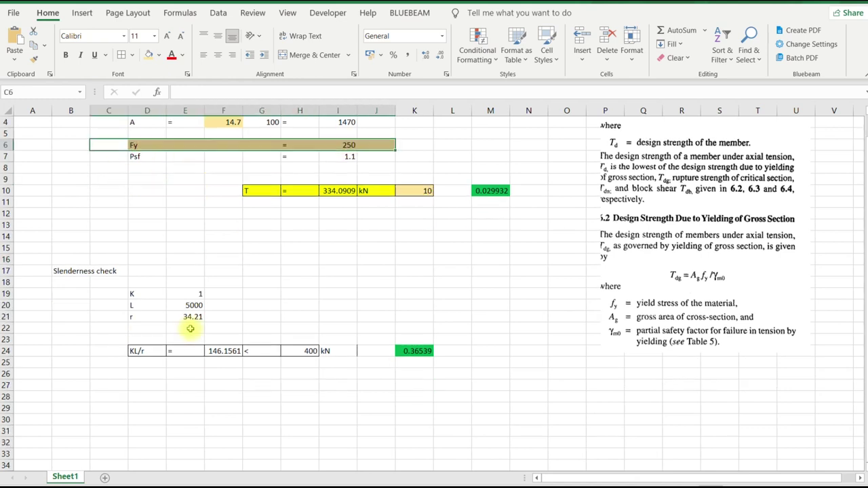
{"action": "left_click_drag", "start_coordinate": [124, 295], "coordinate": [201, 294]}
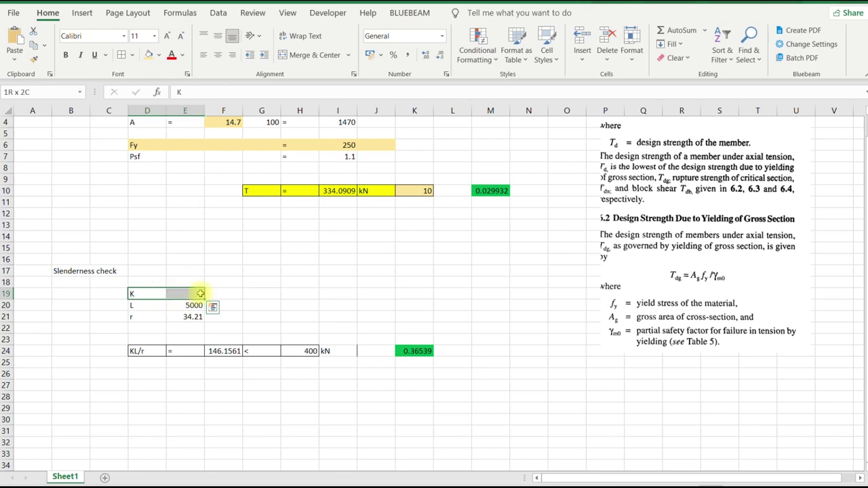
{"action": "left_click", "coordinate": [147, 57]}
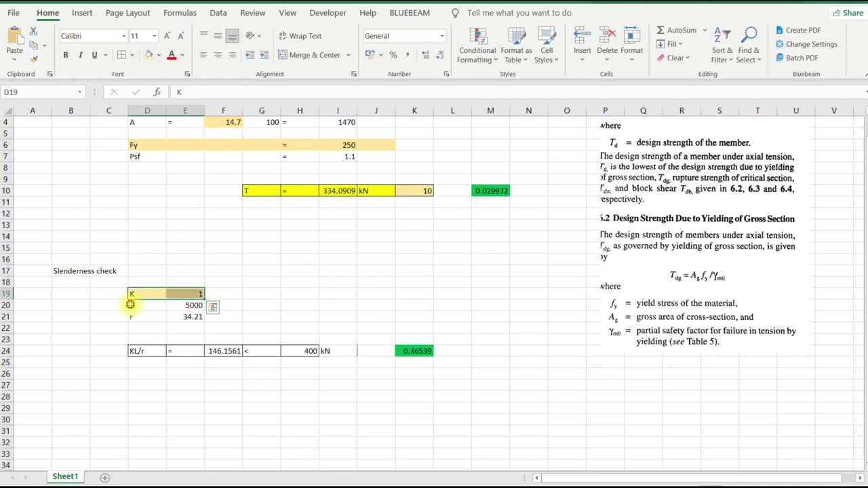
{"action": "left_click_drag", "start_coordinate": [131, 304], "coordinate": [200, 305]}
{"action": "left_click", "coordinate": [148, 55]}
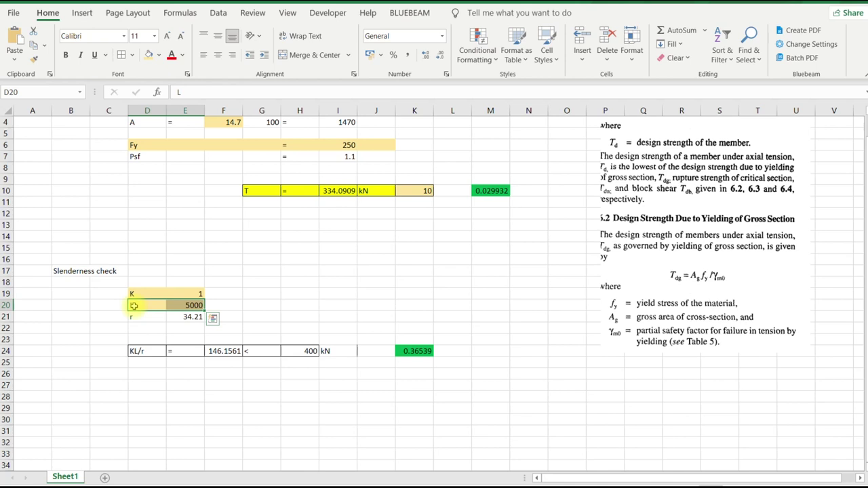
{"action": "left_click_drag", "start_coordinate": [137, 316], "coordinate": [183, 317]}
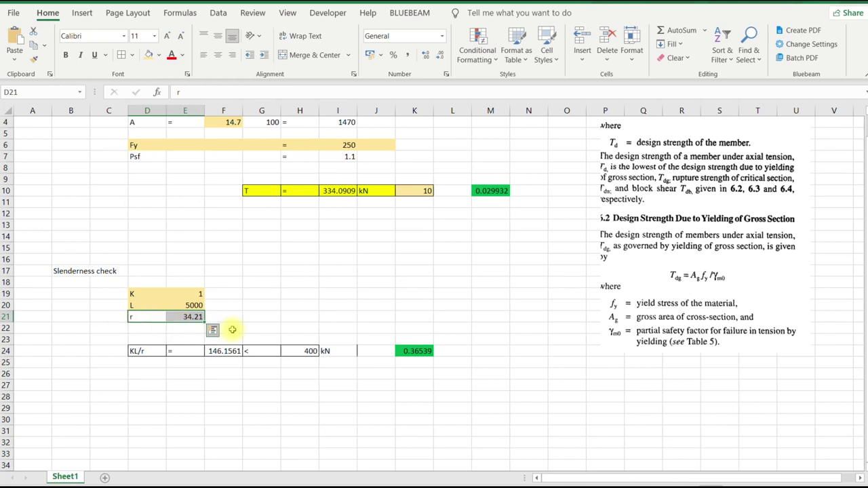
{"action": "left_click", "coordinate": [279, 313]}
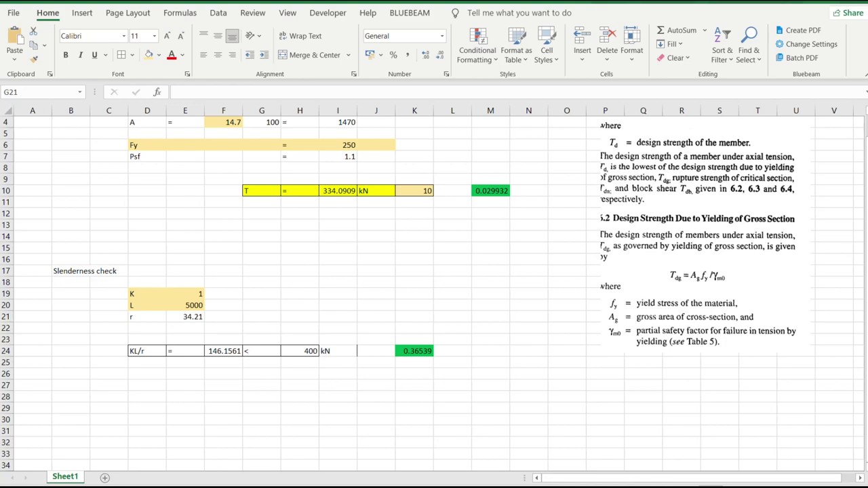
{"action": "key", "text": "alt+Tab"}
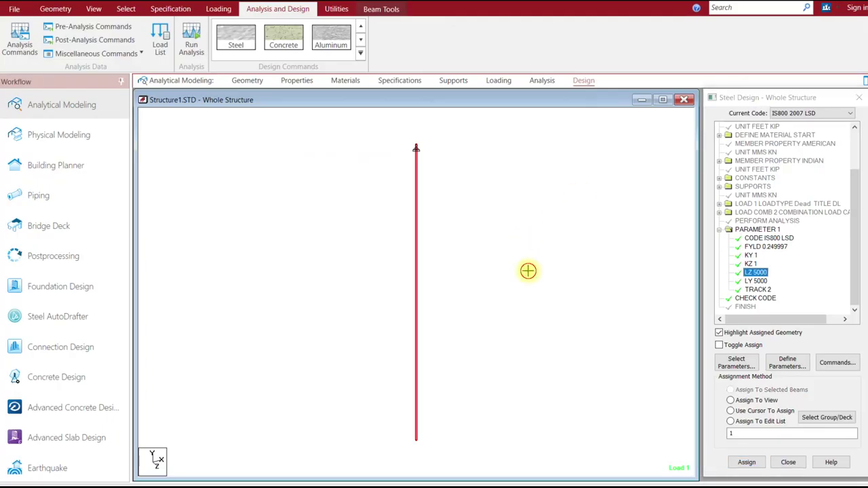
Review the FYLD (0.249997) and LZ 5000 parameters, leaving them unchanged
{"action": "left_click", "coordinate": [766, 238]}
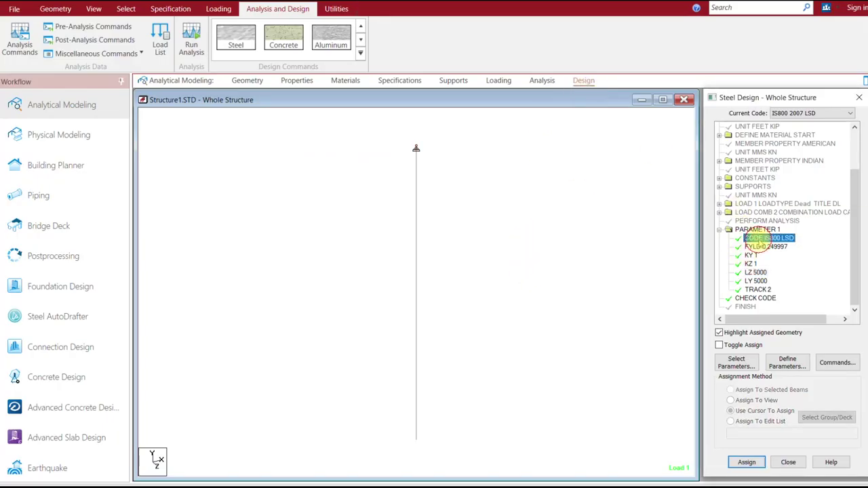
{"action": "double_click", "coordinate": [765, 246]}
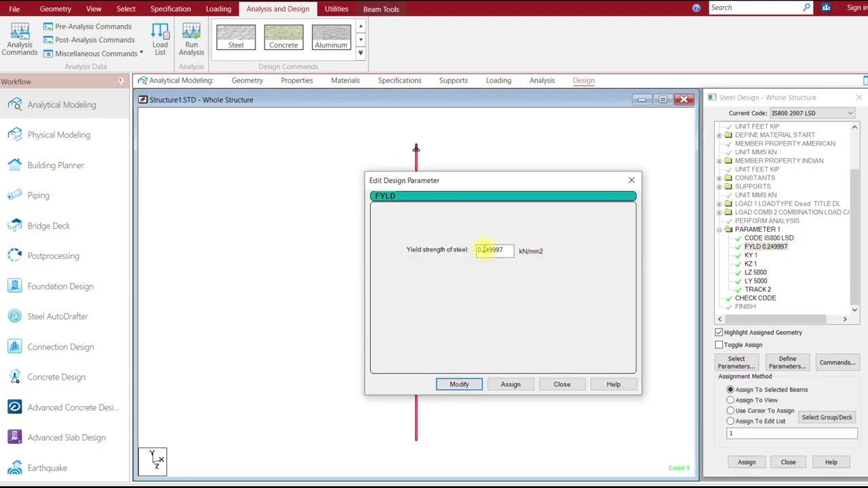
{"action": "left_click_drag", "start_coordinate": [482, 249], "coordinate": [493, 249]}
{"action": "left_click", "coordinate": [561, 384]}
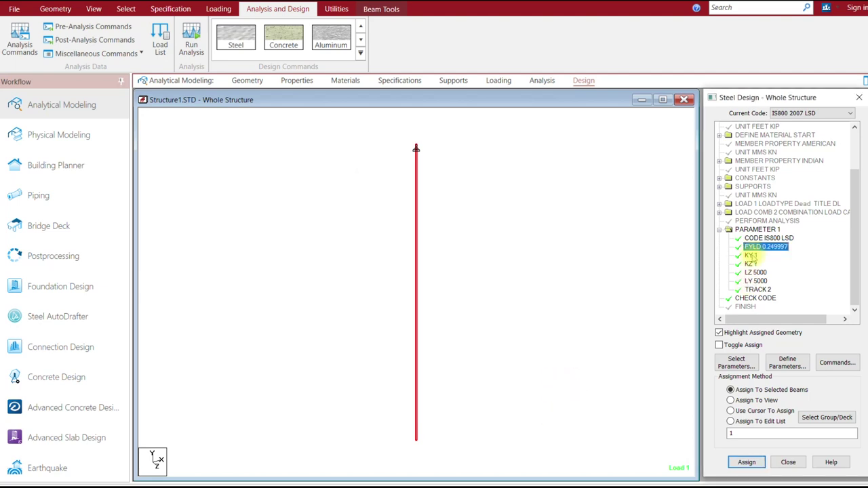
{"action": "left_click", "coordinate": [750, 256]}
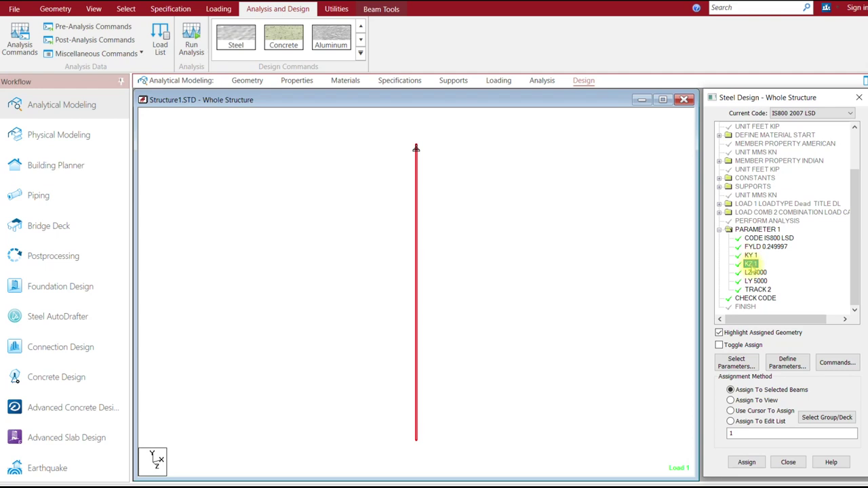
{"action": "left_click", "coordinate": [754, 280]}
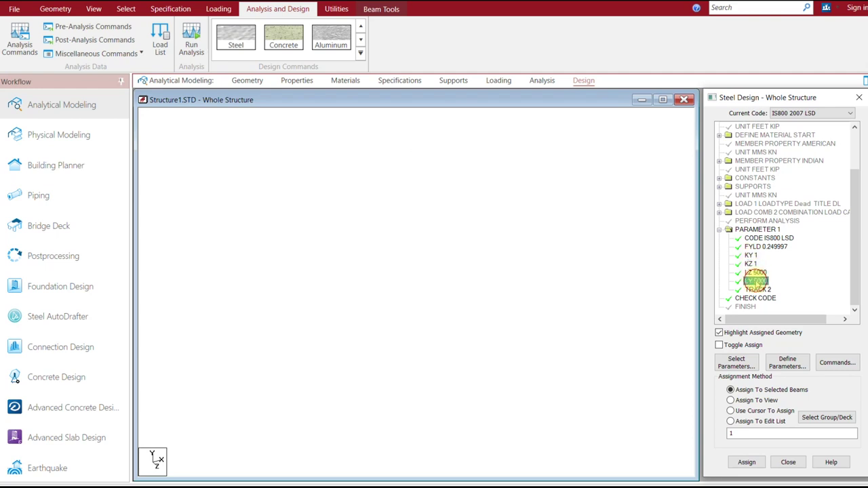
{"action": "left_click", "coordinate": [755, 272]}
{"action": "double_click", "coordinate": [754, 272]}
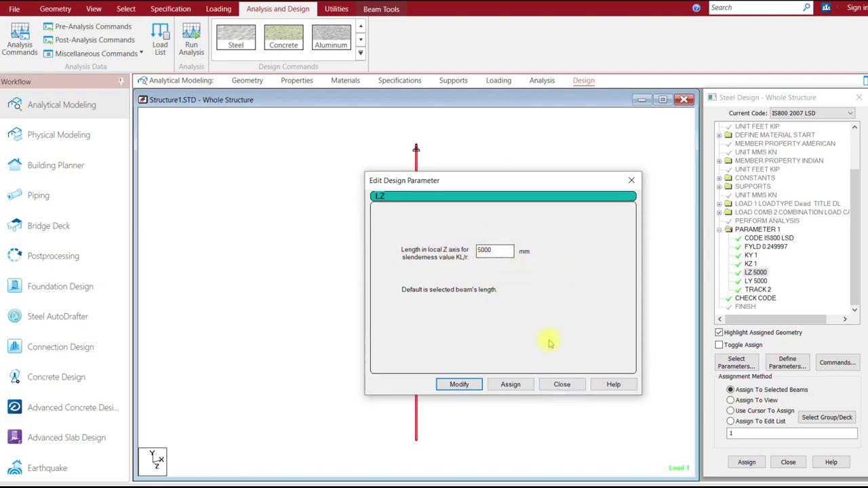
{"action": "left_click", "coordinate": [561, 384]}
Review TRACK 2 and CHECK CODE, then snip the Steel Design parameter list
{"action": "left_click", "coordinate": [757, 290]}
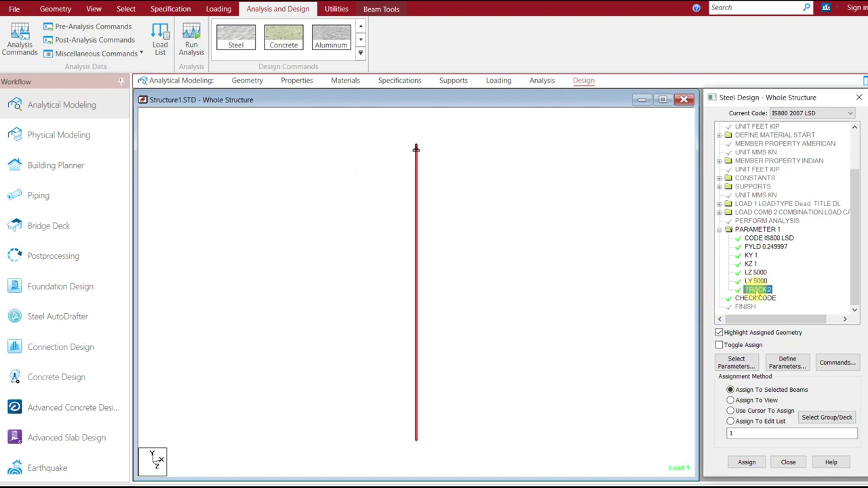
{"action": "double_click", "coordinate": [757, 290]}
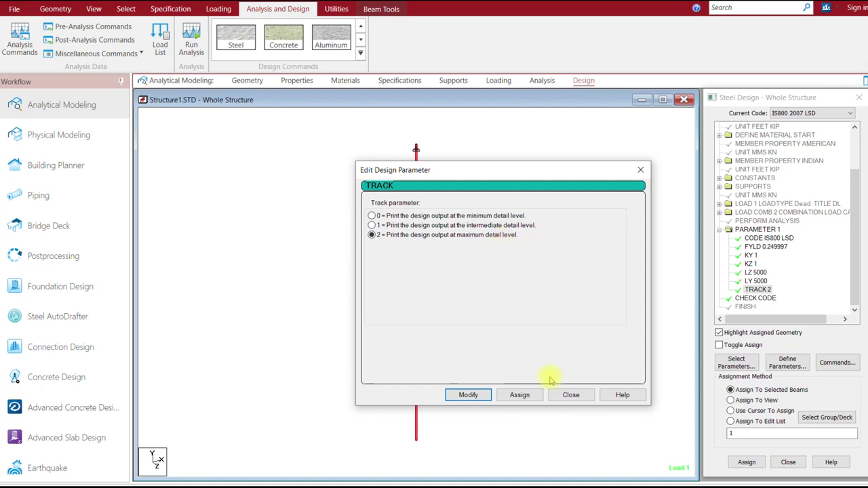
{"action": "left_click", "coordinate": [571, 396]}
{"action": "left_click", "coordinate": [755, 299]}
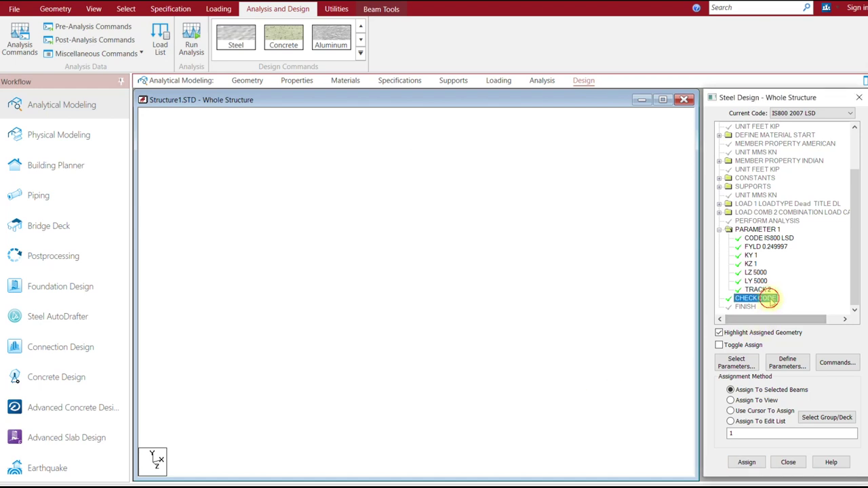
{"action": "left_click", "coordinate": [837, 362]}
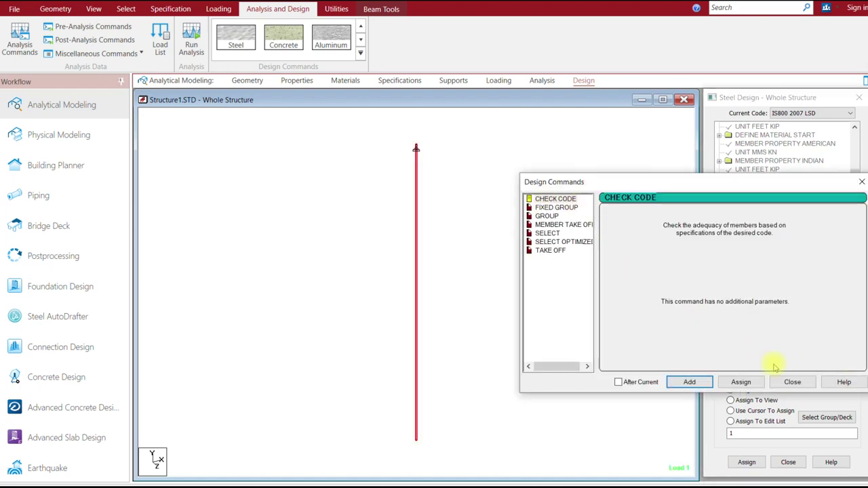
{"action": "left_click", "coordinate": [791, 381]}
{"action": "left_click", "coordinate": [555, 250]}
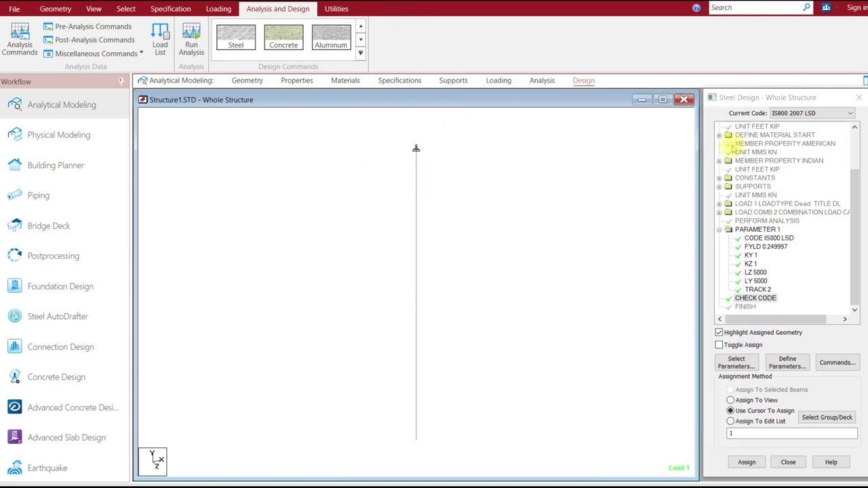
{"action": "left_click_drag", "start_coordinate": [702, 94], "coordinate": [858, 335]}
{"action": "right_click", "coordinate": [701, 215]}
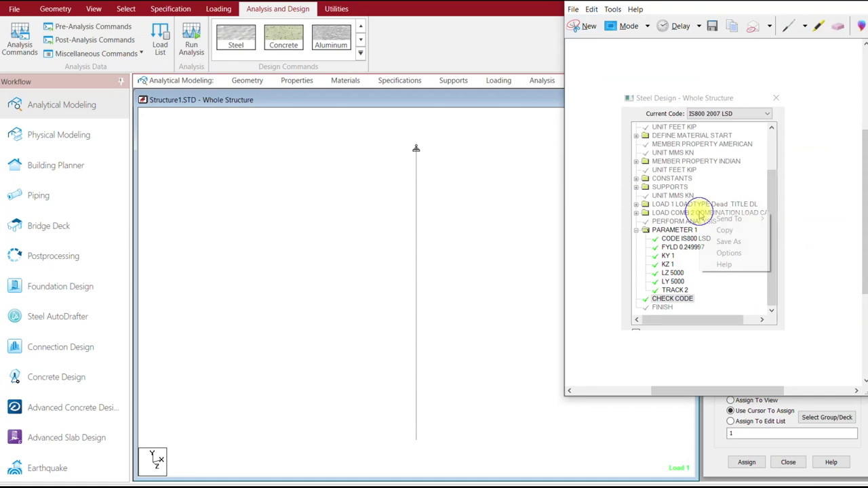
Paste the copied parameter-list snip into OneNote's Tensile member page below the slenderness sketch
{"action": "left_click", "coordinate": [724, 229]}
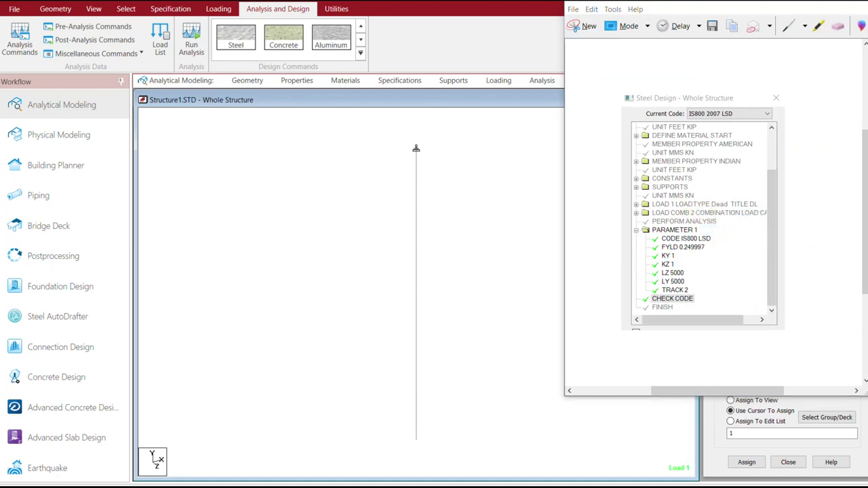
{"action": "key", "text": "alt+Tab"}
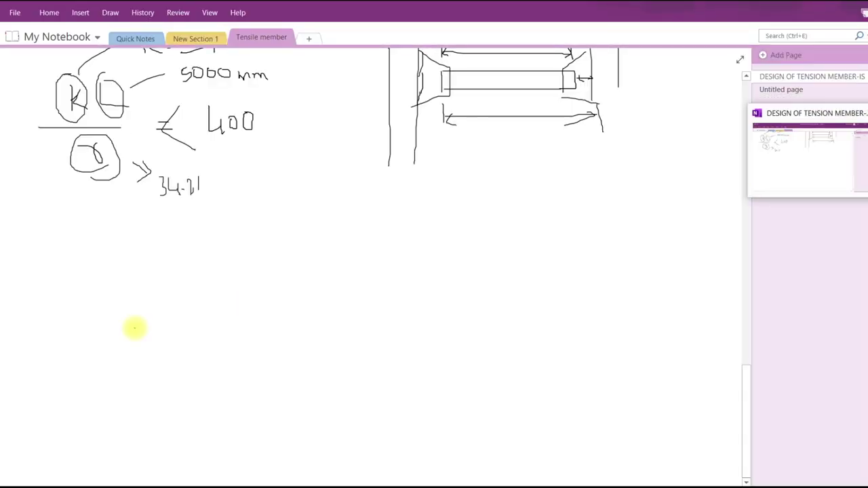
{"action": "key", "text": "ctrl+v"}
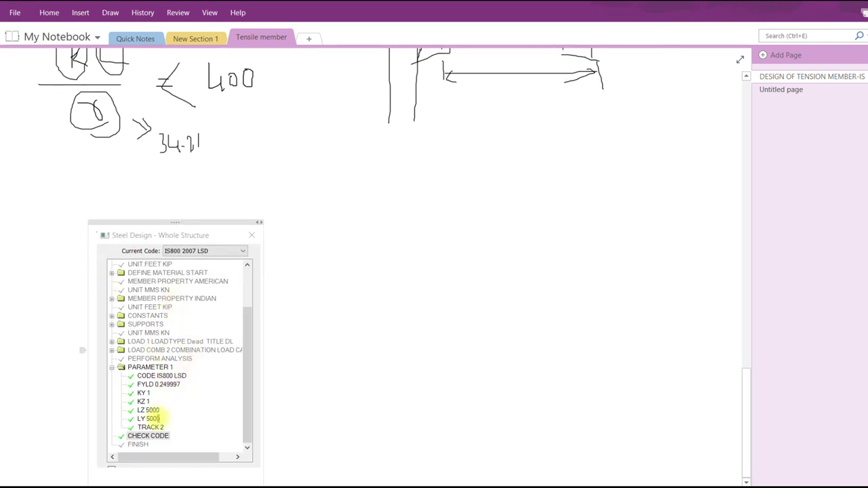
{"action": "scroll", "coordinate": [153, 219], "scroll_direction": "up", "scroll_amount": 5}
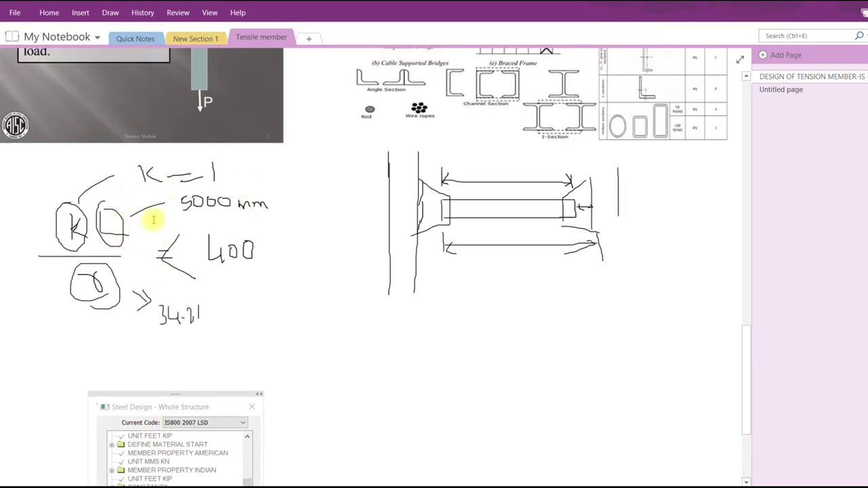
{"action": "scroll", "coordinate": [267, 287], "scroll_direction": "down", "scroll_amount": 5}
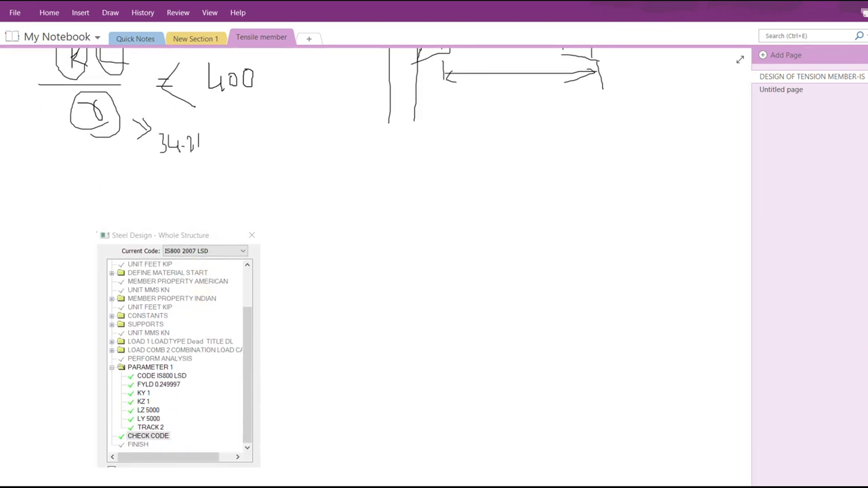
{"action": "key", "text": "alt+Tab"}
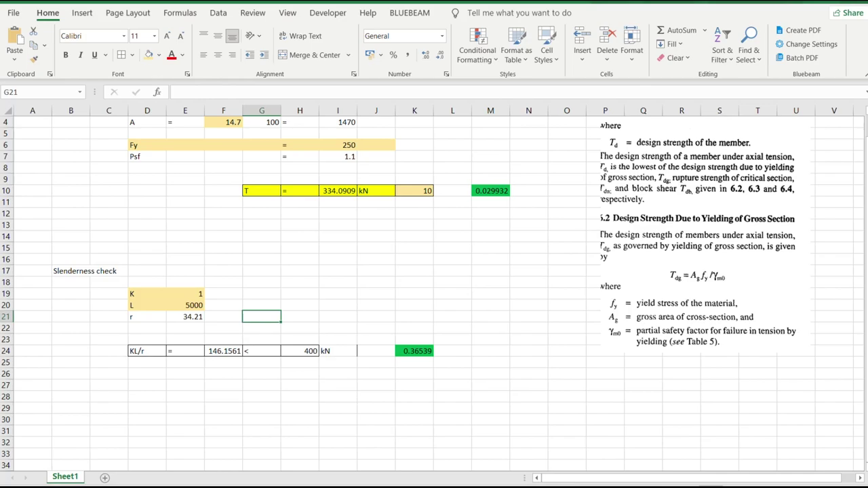
Run the analysis and code check, then enter postprocessing to see displacement tables
{"action": "key", "text": "alt+Tab"}
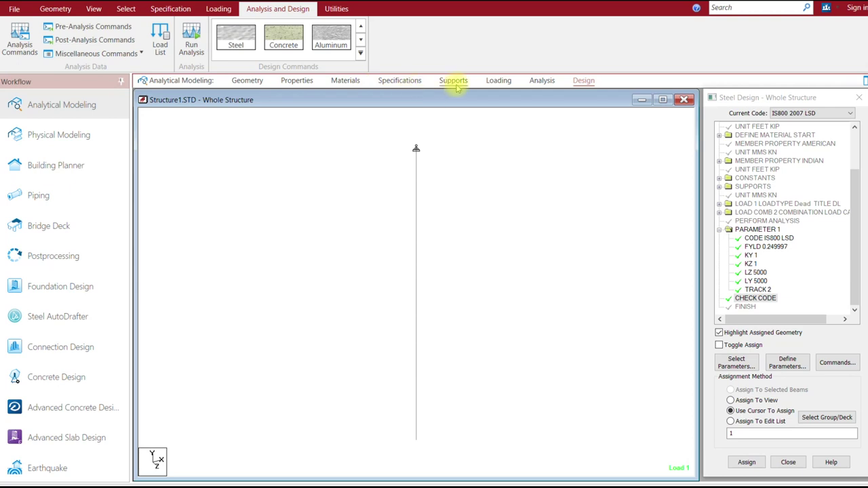
{"action": "left_click", "coordinate": [498, 80]}
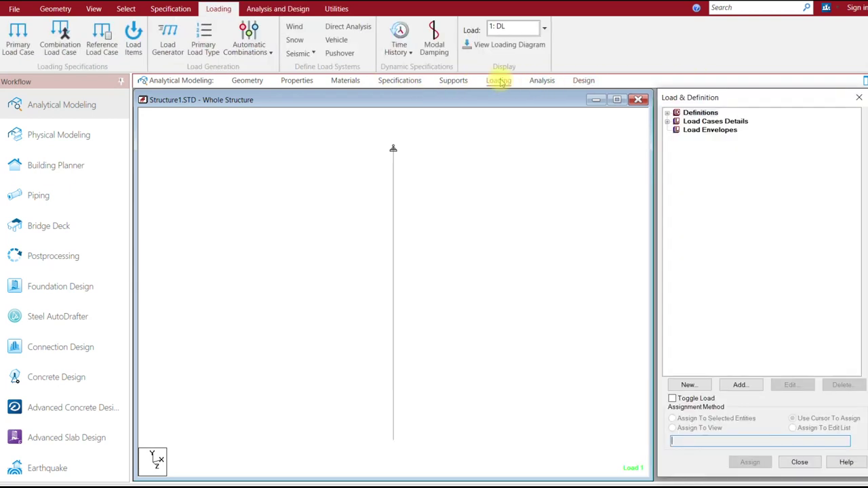
{"action": "left_click", "coordinate": [285, 9]}
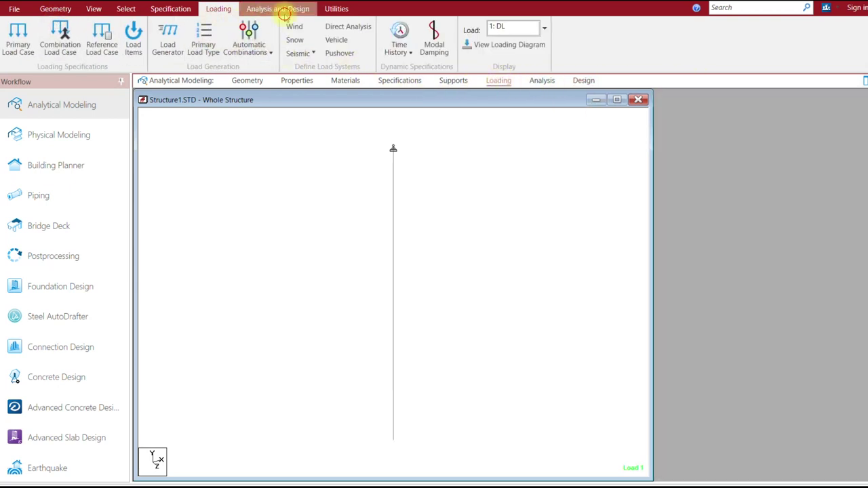
{"action": "left_click", "coordinate": [19, 47]}
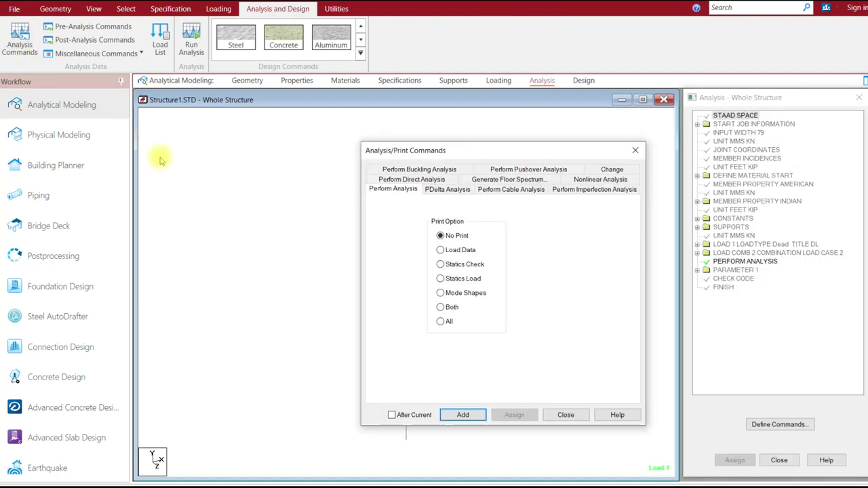
{"action": "left_click", "coordinate": [566, 414]}
{"action": "left_click", "coordinate": [191, 45]}
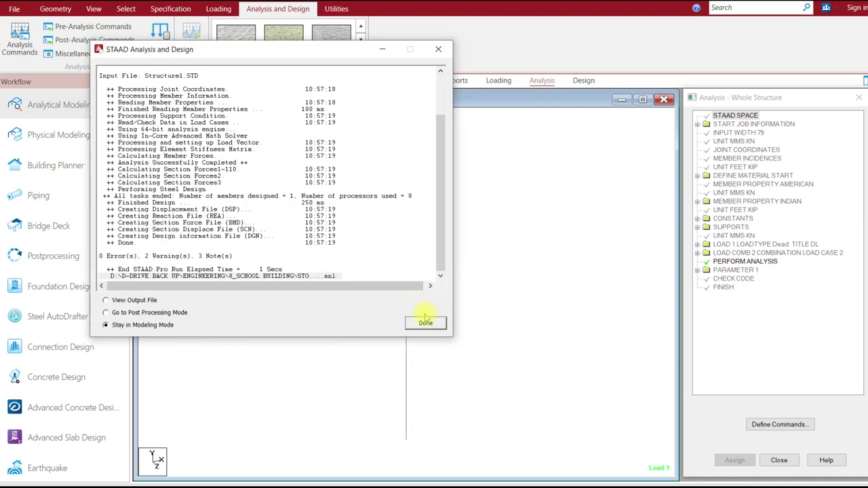
{"action": "left_click", "coordinate": [426, 322]}
{"action": "left_click", "coordinate": [65, 256]}
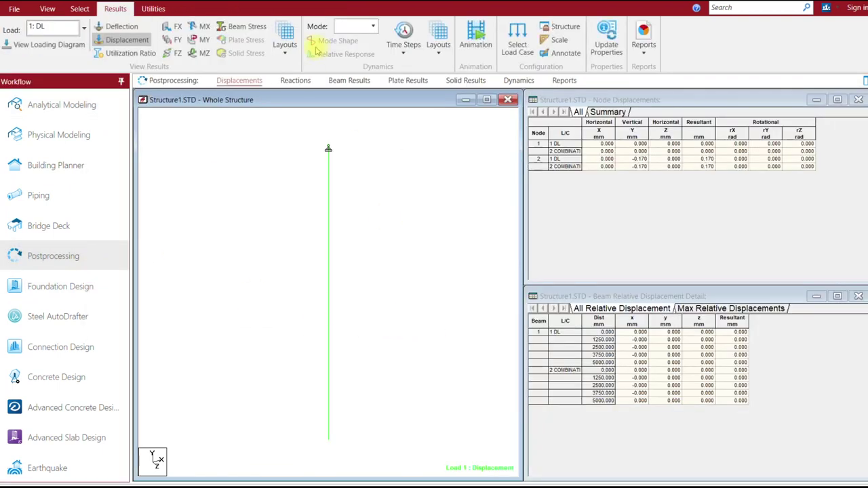
{"action": "left_click", "coordinate": [153, 8]}
{"action": "left_click", "coordinate": [354, 45]}
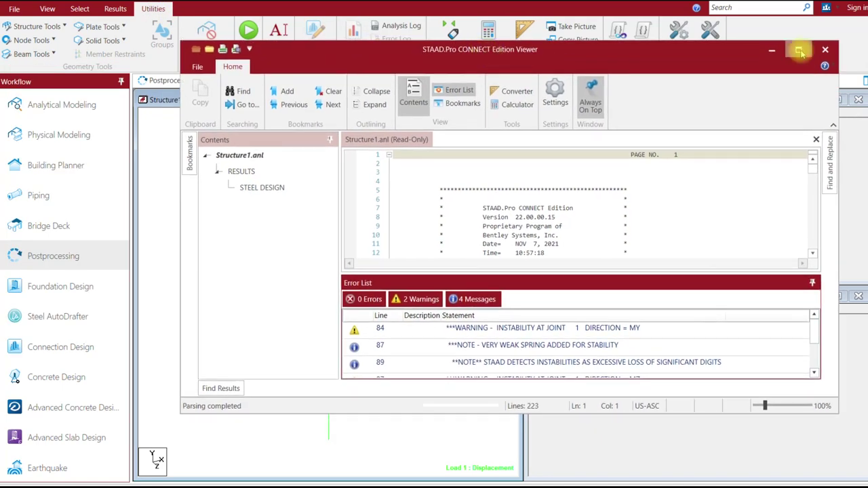
{"action": "left_click", "coordinate": [745, 45]}
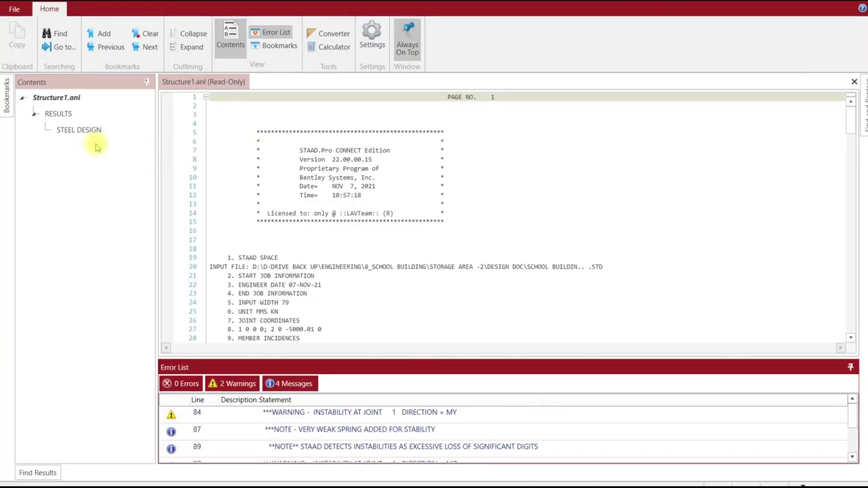
{"action": "left_click", "coordinate": [78, 129]}
{"action": "left_click", "coordinate": [850, 366]}
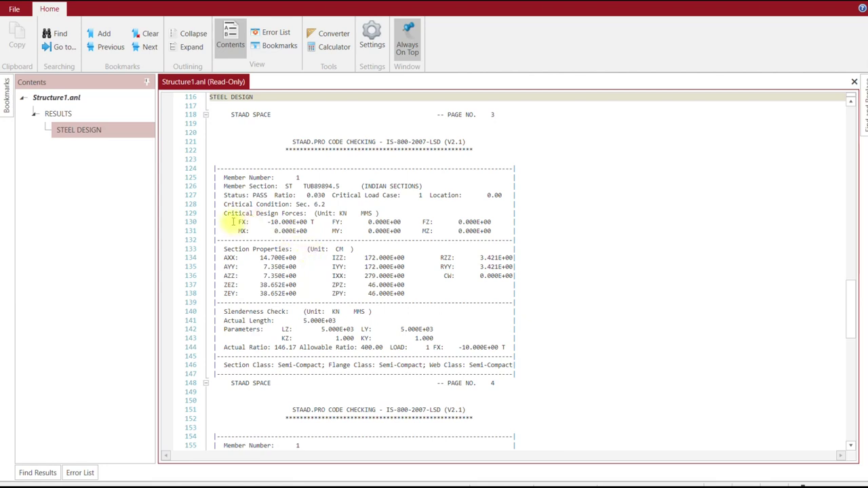
{"action": "left_click_drag", "start_coordinate": [231, 222], "coordinate": [318, 228]}
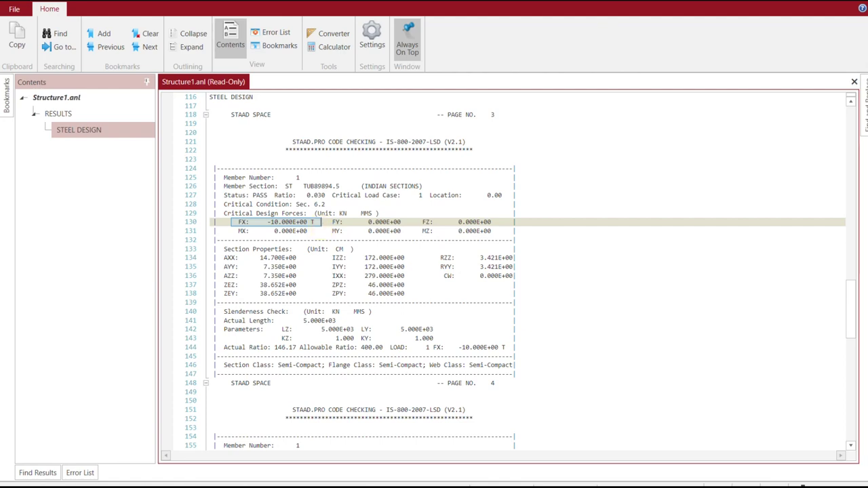
{"action": "key", "text": "alt+Tab"}
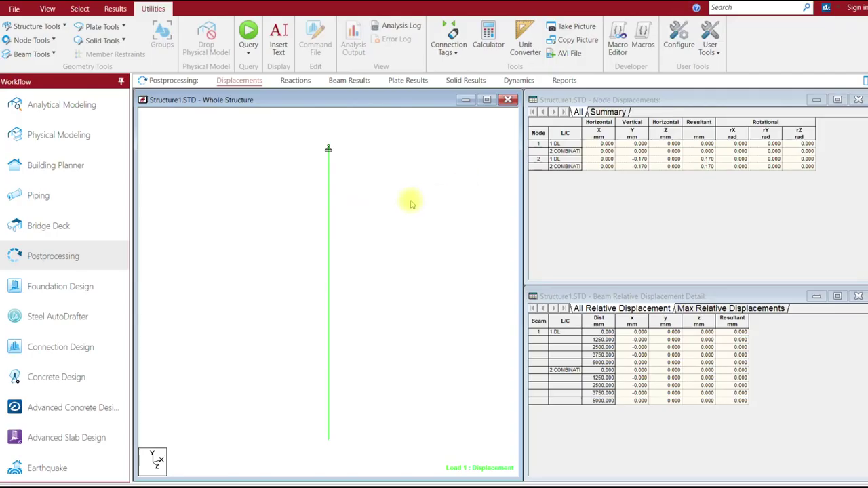
{"action": "left_click", "coordinate": [487, 100]}
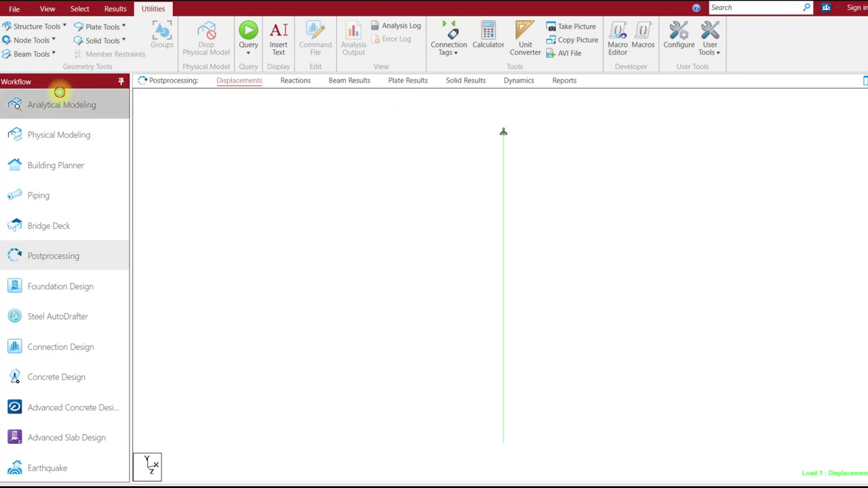
Display load case 1: DL's FY -10 kN load on the member from the Loading page
{"action": "left_click", "coordinate": [60, 92]}
{"action": "left_click", "coordinate": [582, 80]}
{"action": "left_click", "coordinate": [499, 80]}
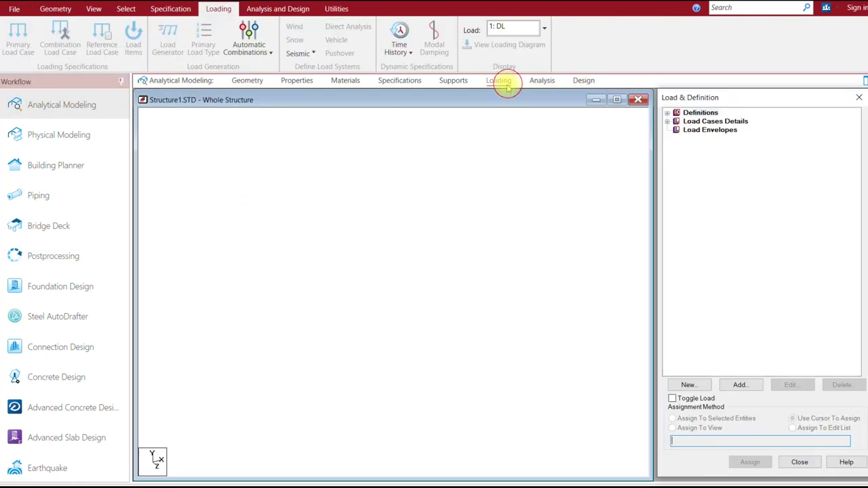
{"action": "left_click", "coordinate": [667, 121]}
{"action": "left_click", "coordinate": [676, 129]}
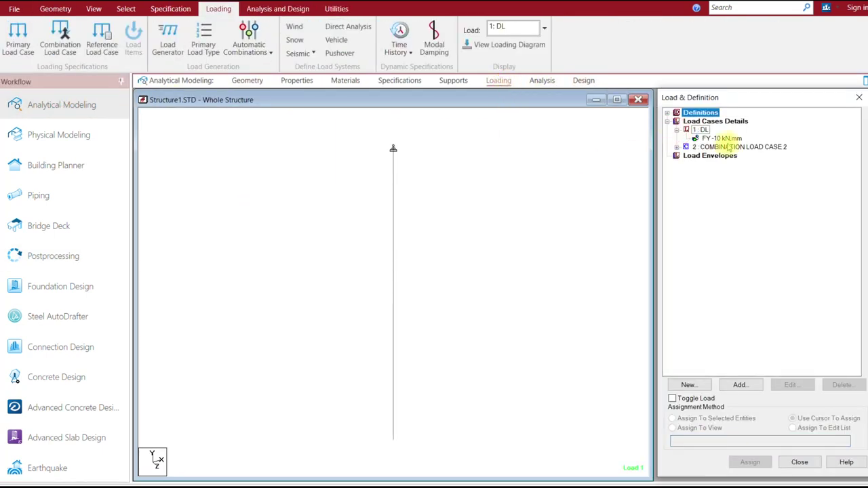
{"action": "left_click", "coordinate": [723, 138]}
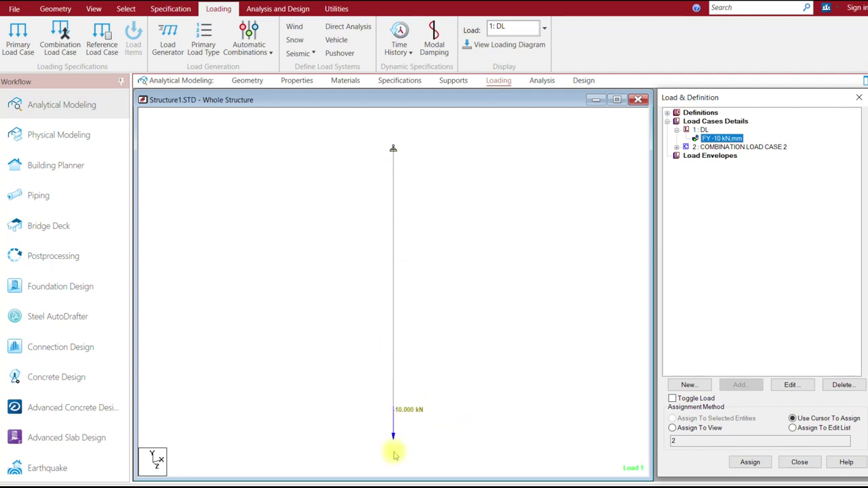
{"action": "left_click", "coordinate": [469, 238]}
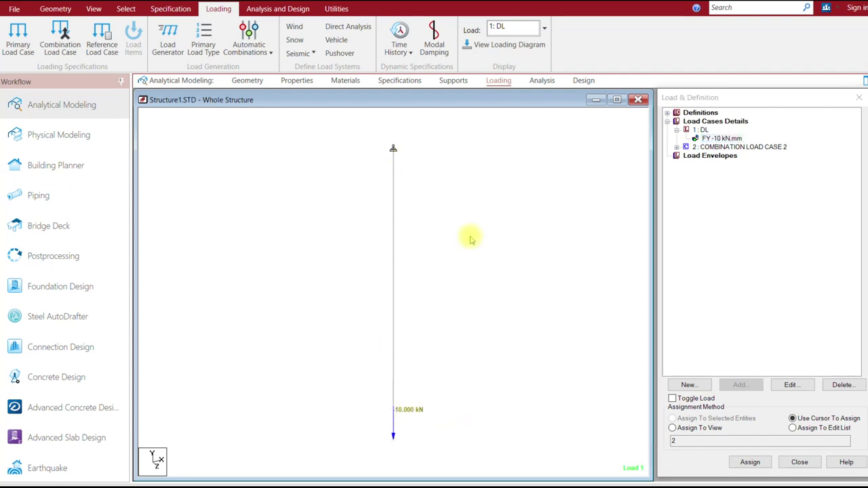
Highlight member 1's AXX 14.7 and RZZ values in the output report's section properties
{"action": "left_click", "coordinate": [67, 256]}
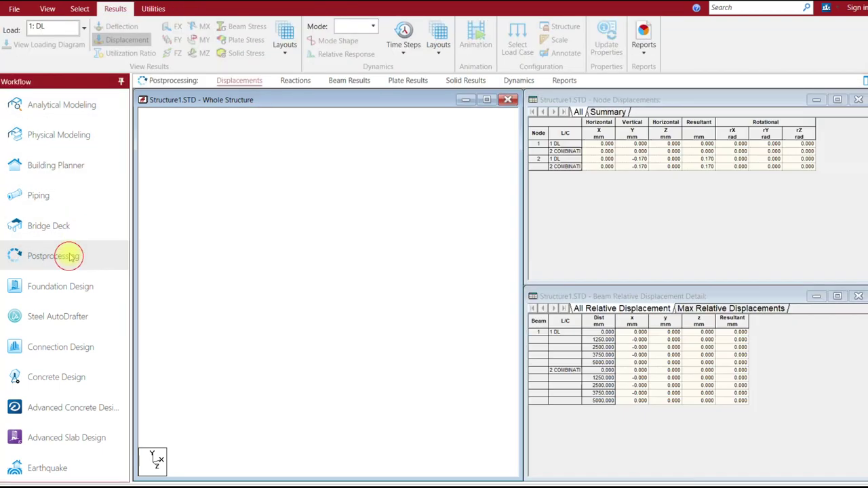
{"action": "left_click", "coordinate": [302, 170]}
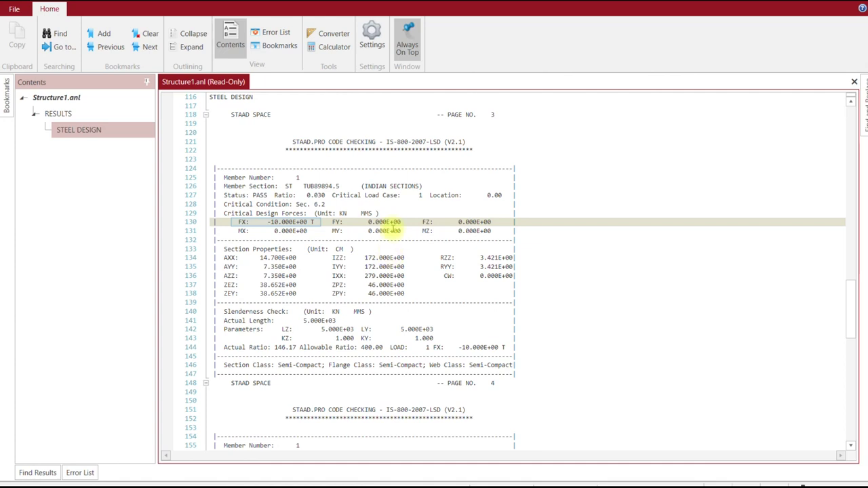
{"action": "scroll", "coordinate": [392, 230], "scroll_direction": "down", "scroll_amount": 1}
{"action": "left_click_drag", "start_coordinate": [224, 222], "coordinate": [466, 268]}
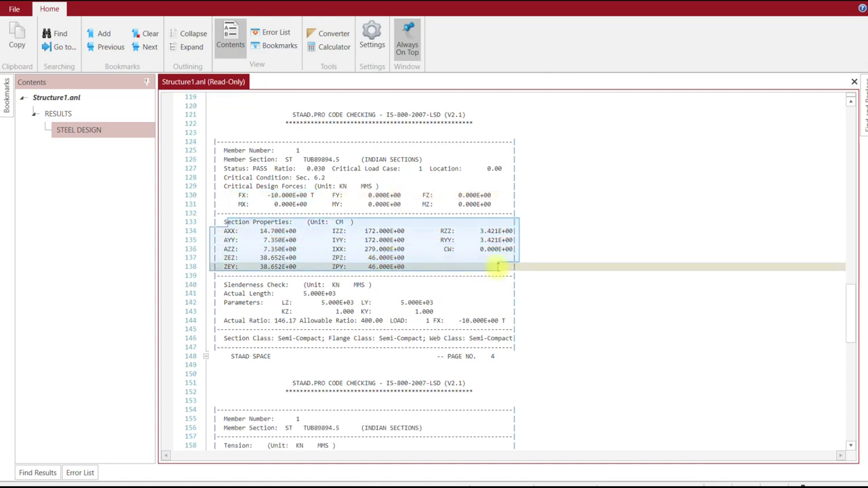
{"action": "left_click", "coordinate": [310, 232]}
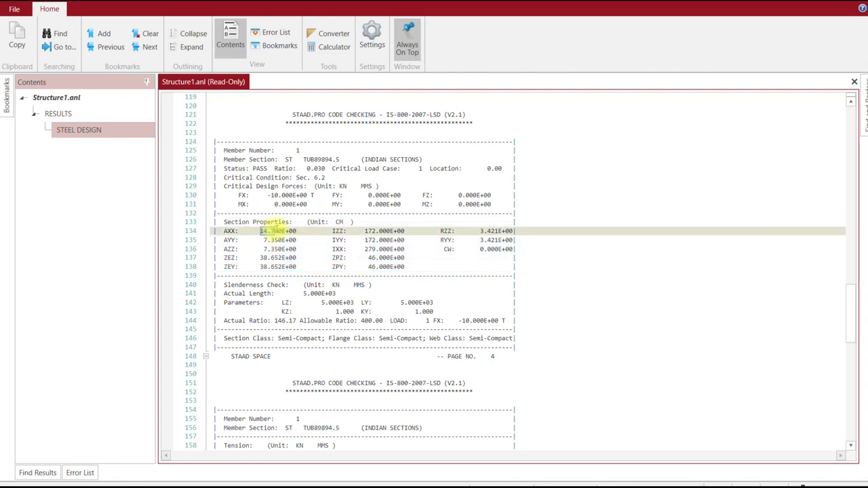
{"action": "left_click_drag", "start_coordinate": [272, 232], "coordinate": [273, 232]}
{"action": "left_click_drag", "start_coordinate": [488, 231], "coordinate": [508, 240]}
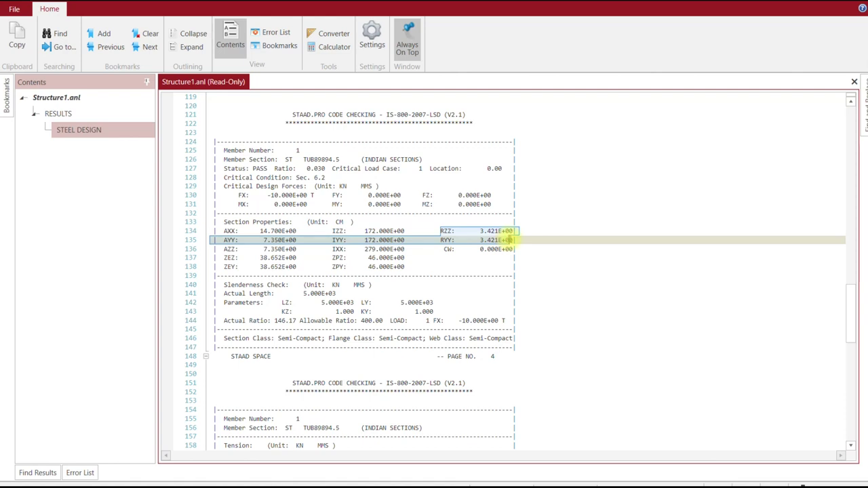
{"action": "left_click", "coordinate": [490, 233]}
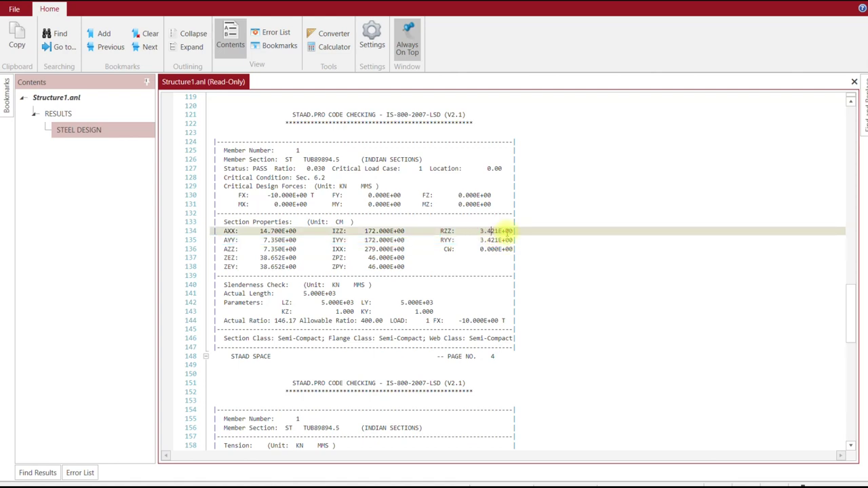
Highlight the 5000 mm length, LZ/LY/K values and actual slenderness ratio 146.17
{"action": "scroll", "coordinate": [468, 296], "scroll_direction": "down", "scroll_amount": 2}
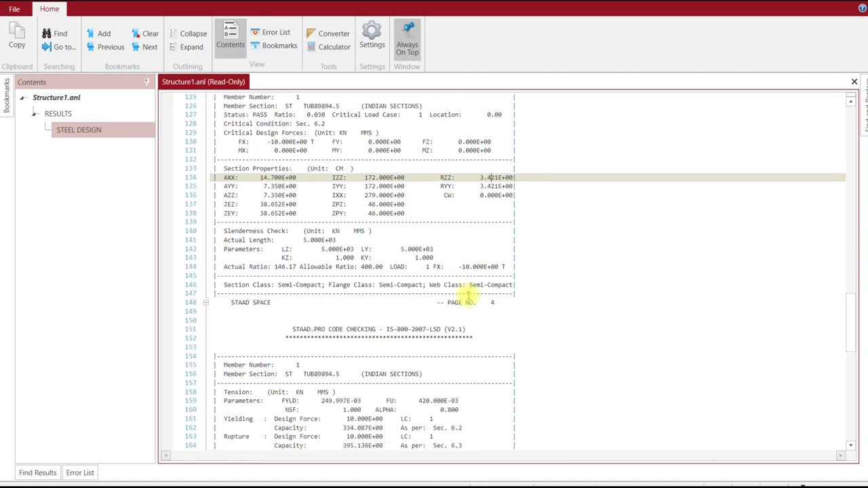
{"action": "left_click_drag", "start_coordinate": [224, 230], "coordinate": [351, 238]}
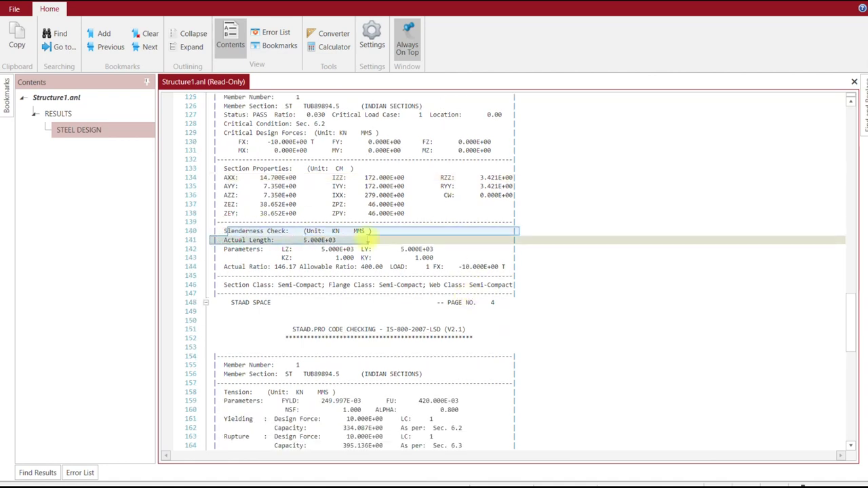
{"action": "left_click", "coordinate": [310, 241]}
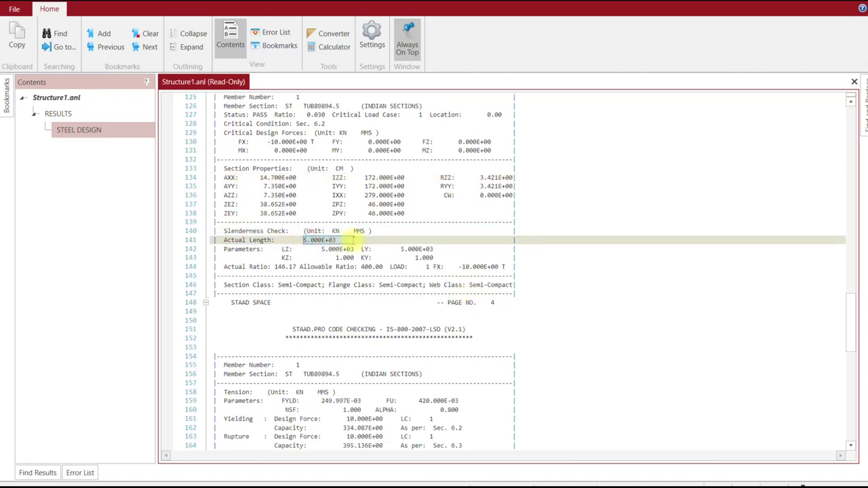
{"action": "left_click", "coordinate": [232, 248]}
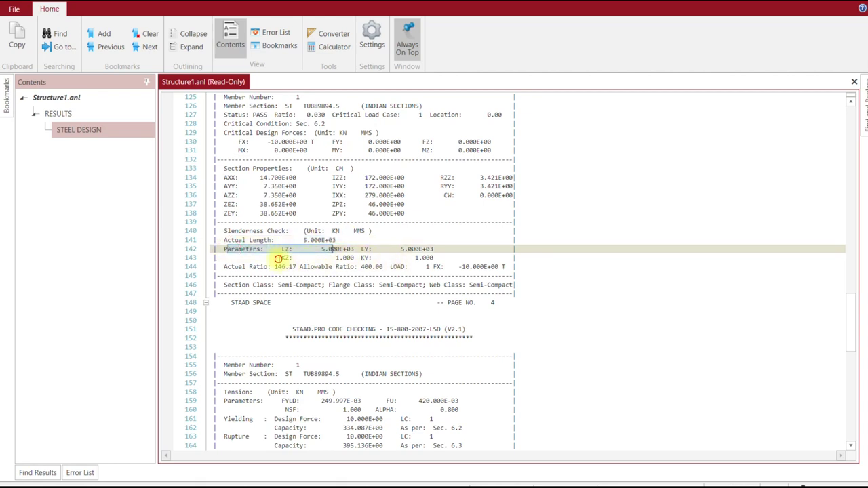
{"action": "left_click_drag", "start_coordinate": [281, 249], "coordinate": [435, 248]}
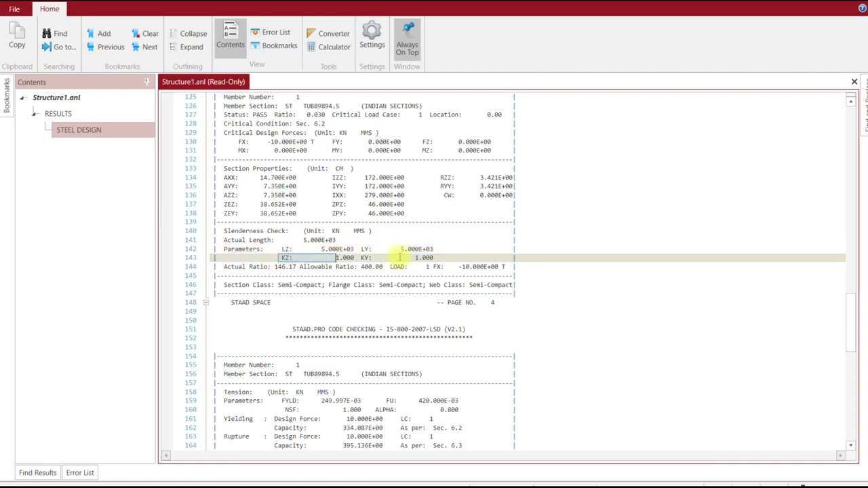
{"action": "left_click_drag", "start_coordinate": [362, 249], "coordinate": [415, 257]}
{"action": "left_click_drag", "start_coordinate": [221, 267], "coordinate": [289, 266]}
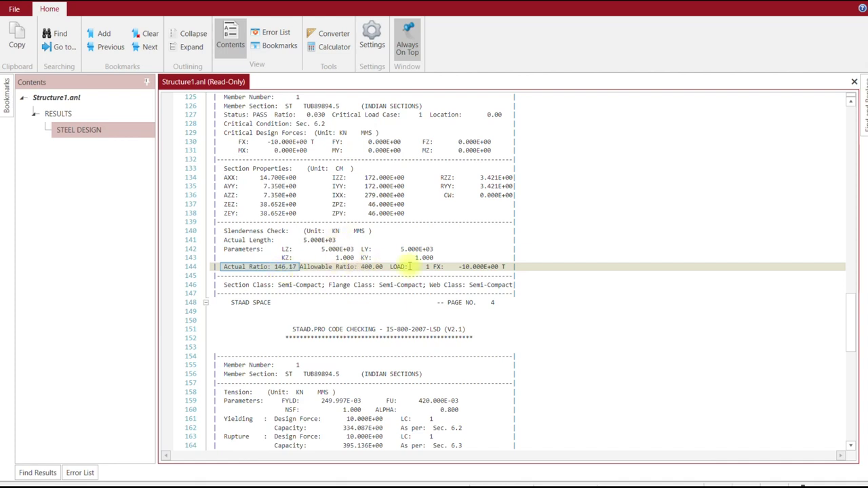
Compare Excel's KL/r in F24 with the report's allowable ratio 400.00
{"action": "key", "text": "alt+Tab"}
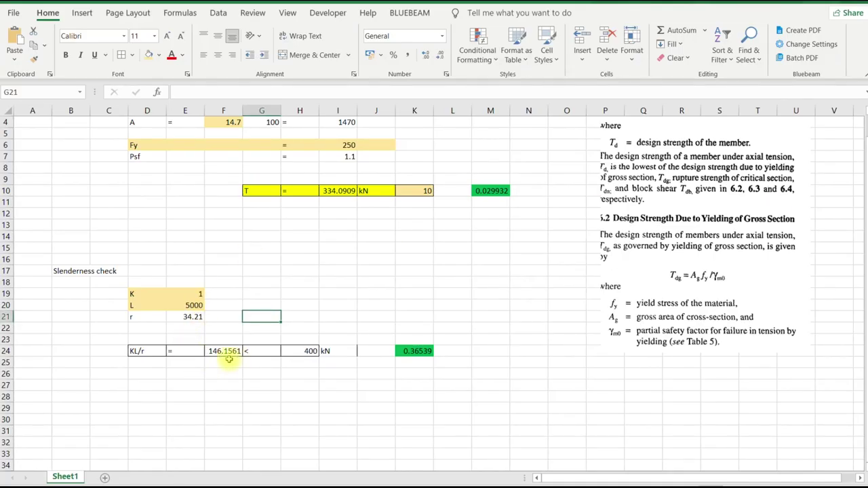
{"action": "left_click", "coordinate": [223, 358]}
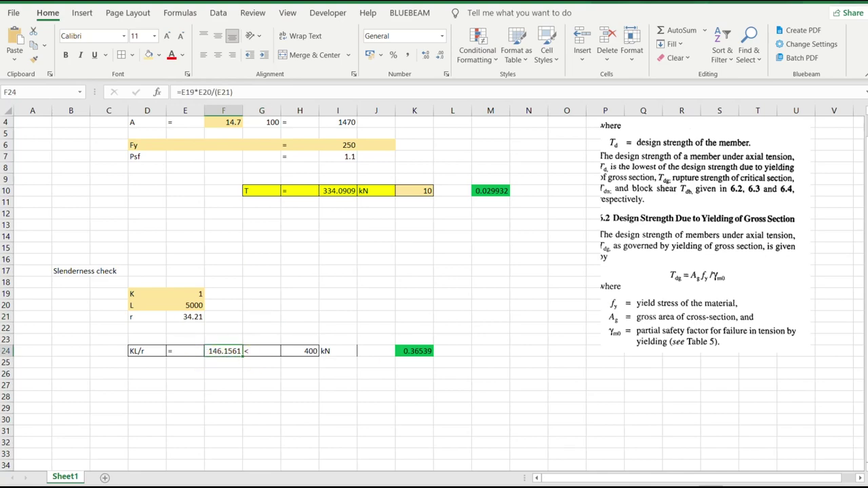
{"action": "key", "text": "alt+Tab"}
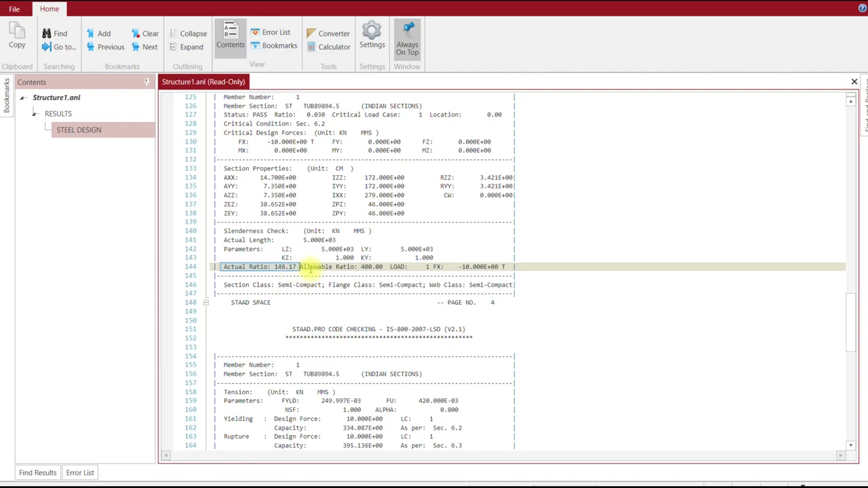
{"action": "left_click", "coordinate": [300, 267]}
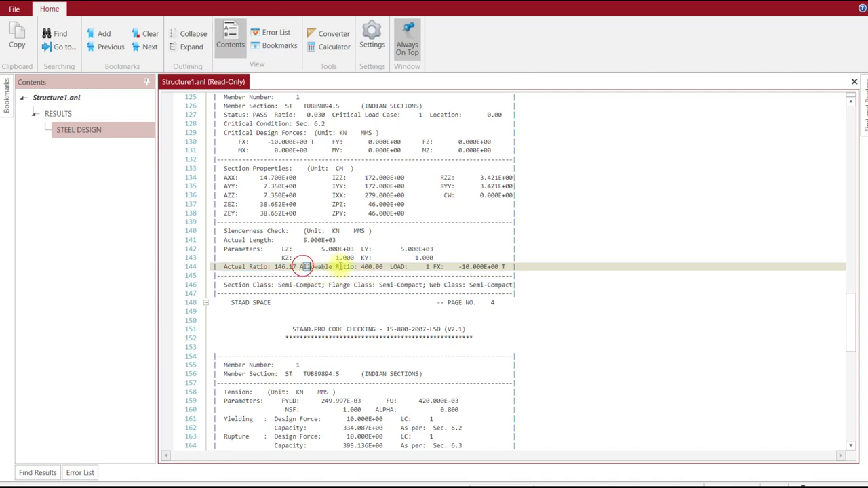
{"action": "left_click_drag", "start_coordinate": [301, 266], "coordinate": [384, 267]}
{"action": "key", "text": "alt+Tab"}
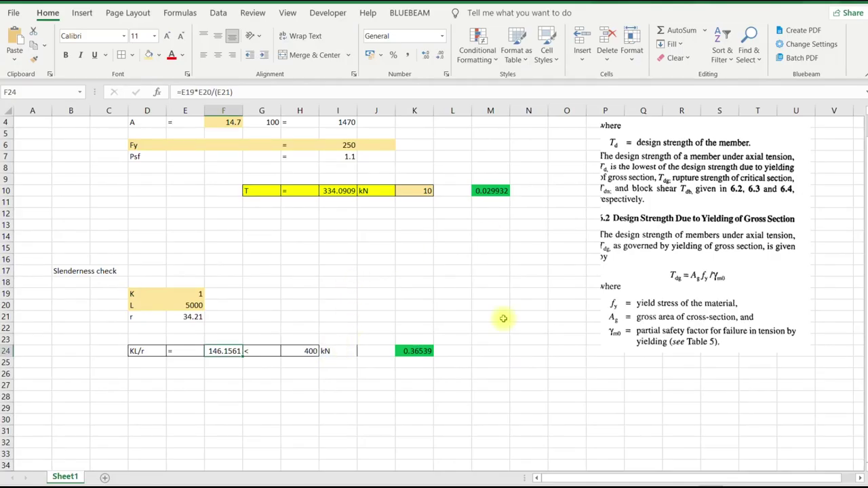
Mark the slenderness table's row vi (members always under tension, limit 400) in red ink
{"action": "key", "text": "alt+Tab"}
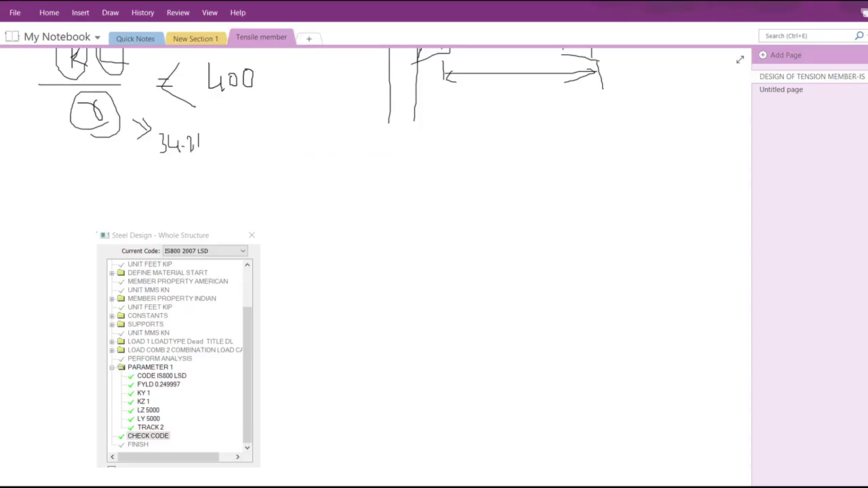
{"action": "scroll", "coordinate": [298, 305], "scroll_direction": "up", "scroll_amount": 10}
{"action": "scroll", "coordinate": [299, 308], "scroll_direction": "up", "scroll_amount": 3}
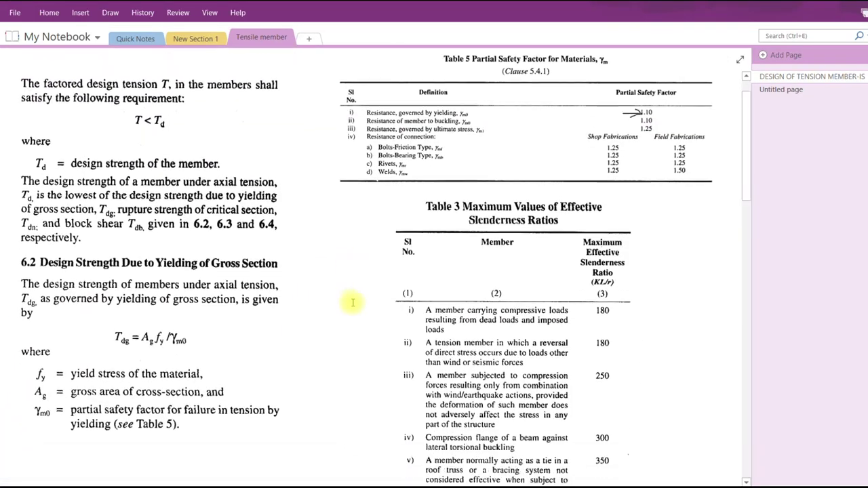
{"action": "scroll", "coordinate": [353, 247], "scroll_direction": "down", "scroll_amount": 6}
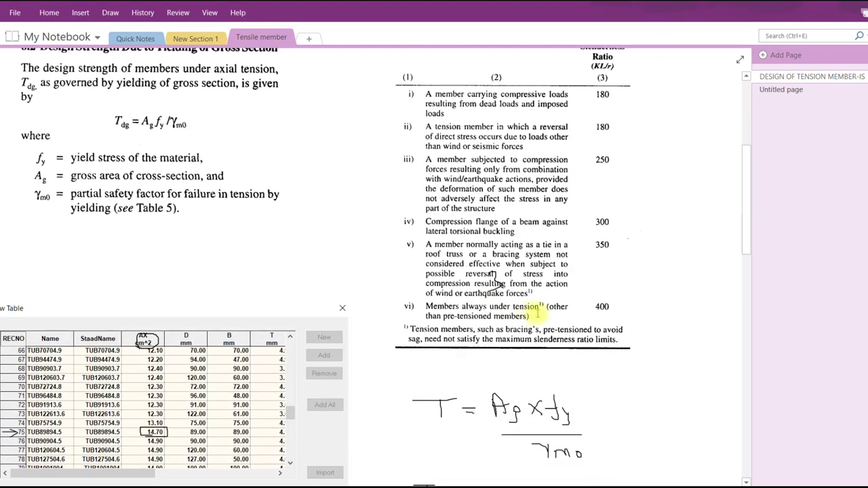
{"action": "left_click", "coordinate": [110, 12]}
{"action": "left_click", "coordinate": [250, 54]}
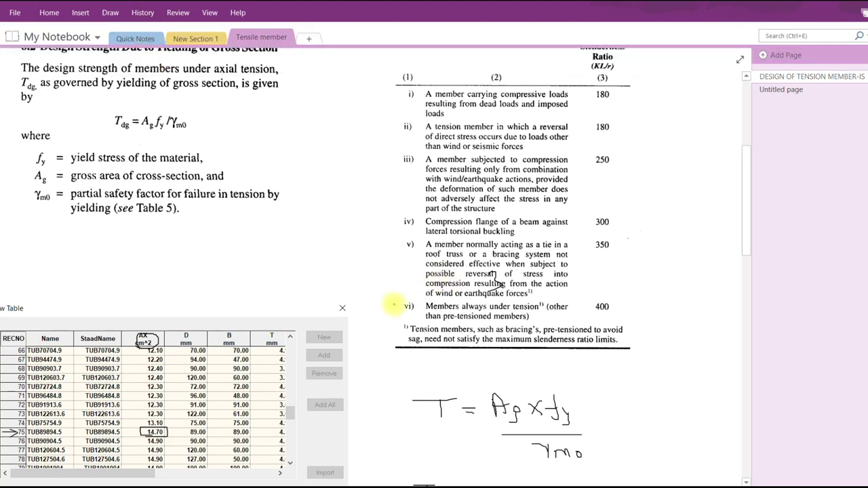
{"action": "left_click_drag", "start_coordinate": [393, 301], "coordinate": [394, 324]}
{"action": "mouse_move", "coordinate": [392, 304]}
{"action": "left_mouse_down"}
{"action": "mouse_move", "coordinate": [621, 301]}
{"action": "mouse_move", "coordinate": [626, 329]}
{"action": "mouse_move", "coordinate": [433, 328]}
{"action": "left_mouse_up"}
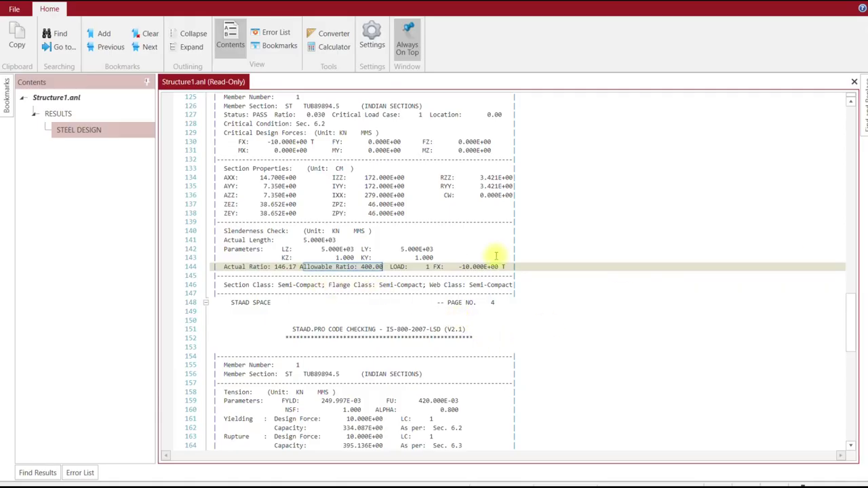
Highlight the report's section class and ratio lines, then select Excel's check cell K24
{"action": "left_click_drag", "start_coordinate": [494, 285], "coordinate": [288, 276]}
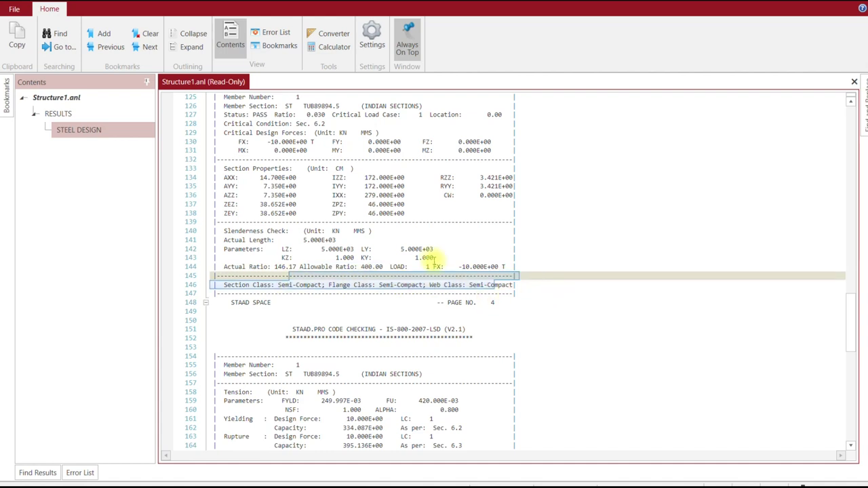
{"action": "scroll", "coordinate": [431, 271], "scroll_direction": "up", "scroll_amount": 1}
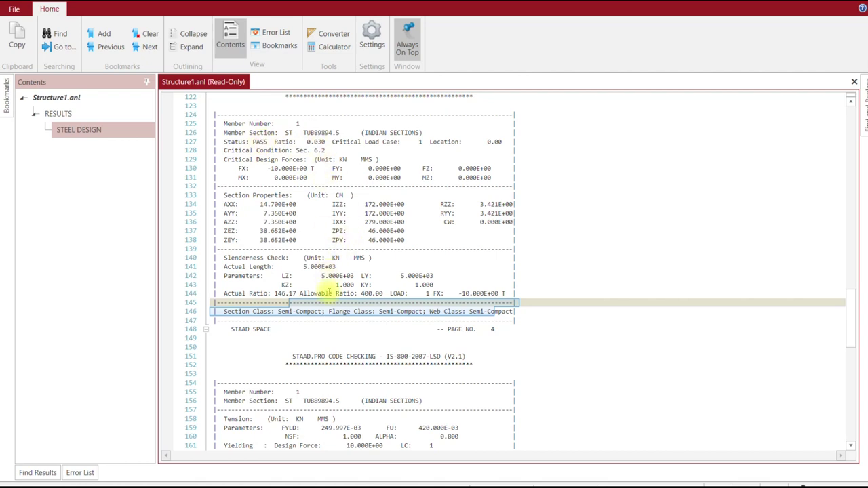
{"action": "left_click", "coordinate": [315, 141]}
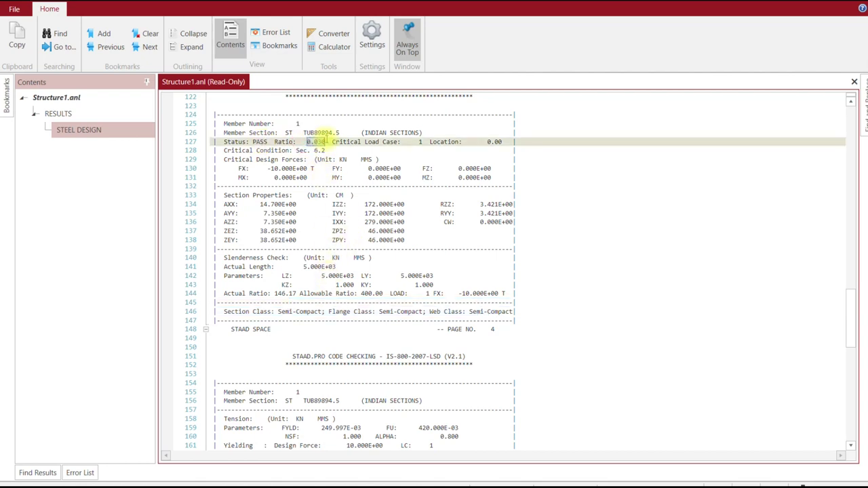
{"action": "key", "text": "alt+Tab"}
{"action": "left_click", "coordinate": [416, 353]}
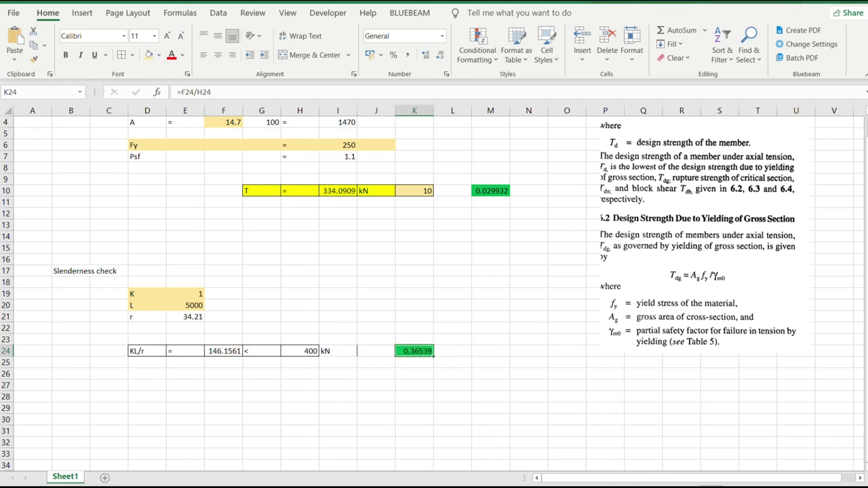
Round Excel's M10 utilisation ratio to 0.03 to match the STAAD report's 0.030
{"action": "key", "text": "alt+Tab"}
{"action": "key", "text": "alt+Tab"}
{"action": "left_click", "coordinate": [490, 190]}
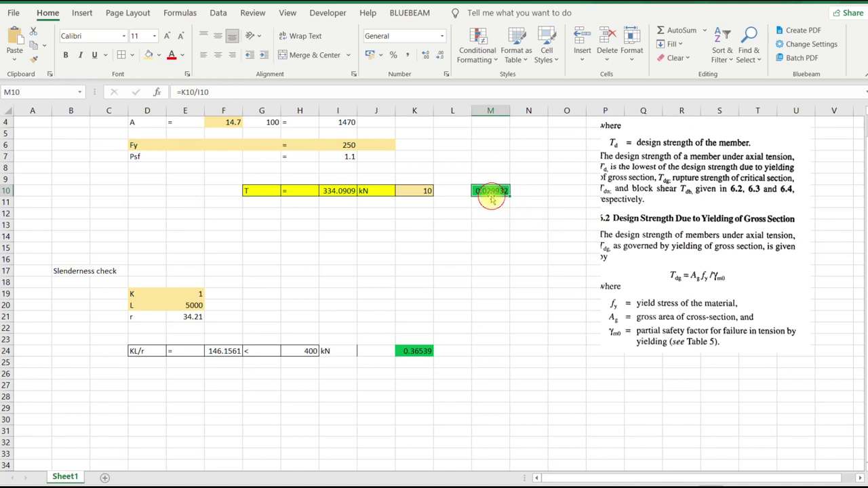
{"action": "left_click", "coordinate": [441, 59]}
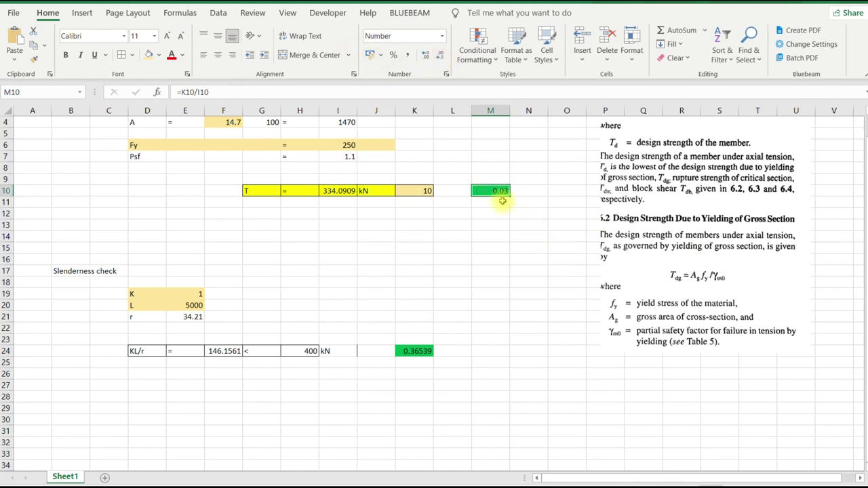
{"action": "key", "text": "alt+Tab"}
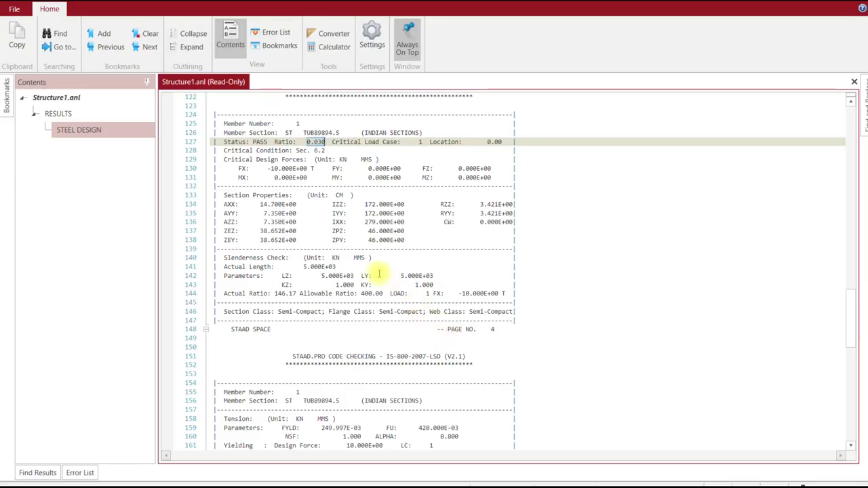
In the STAAD tension check, highlight FYLD, the yielding design force and the 334.087 capacity
{"action": "scroll", "coordinate": [376, 275], "scroll_direction": "down", "scroll_amount": 5}
{"action": "scroll", "coordinate": [375, 272], "scroll_direction": "down", "scroll_amount": 1}
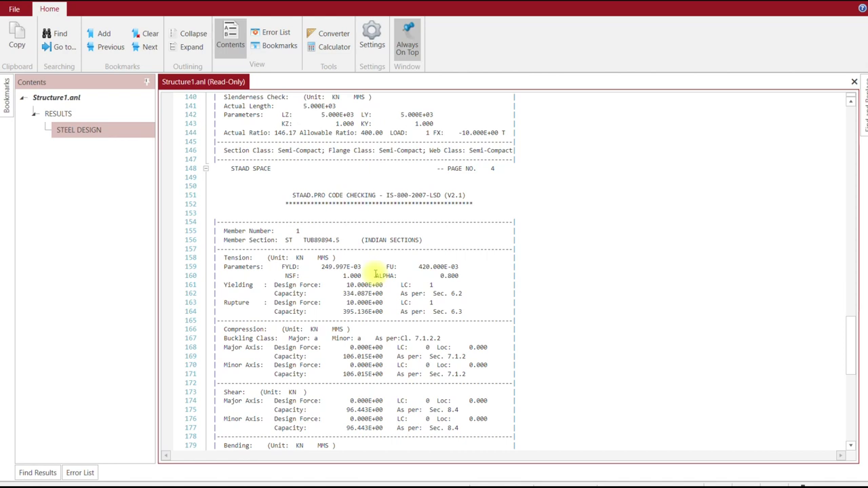
{"action": "scroll", "coordinate": [375, 274], "scroll_direction": "down", "scroll_amount": 1}
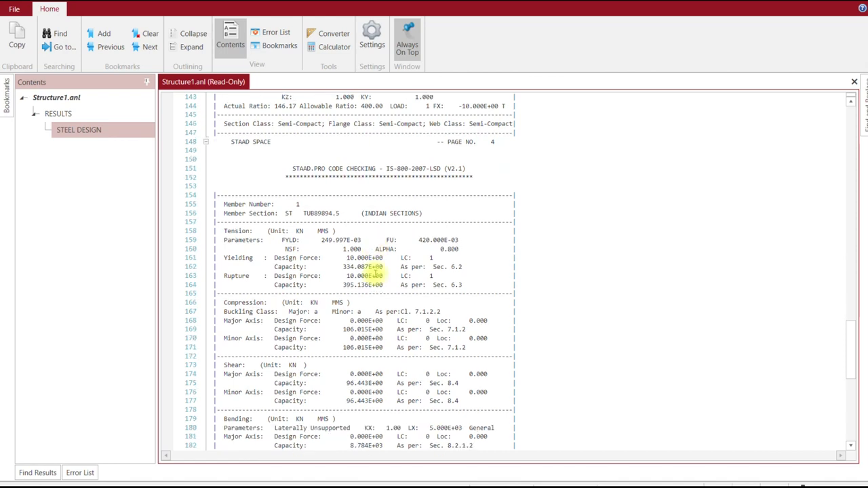
{"action": "scroll", "coordinate": [375, 271], "scroll_direction": "down", "scroll_amount": 2}
{"action": "scroll", "coordinate": [375, 272], "scroll_direction": "up", "scroll_amount": 2}
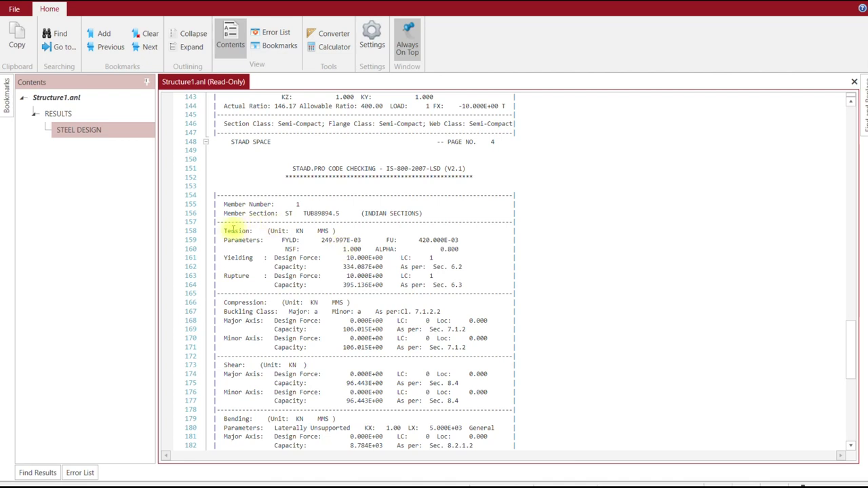
{"action": "double_click", "coordinate": [234, 230]}
{"action": "left_click", "coordinate": [266, 240]}
{"action": "left_click", "coordinate": [346, 258]}
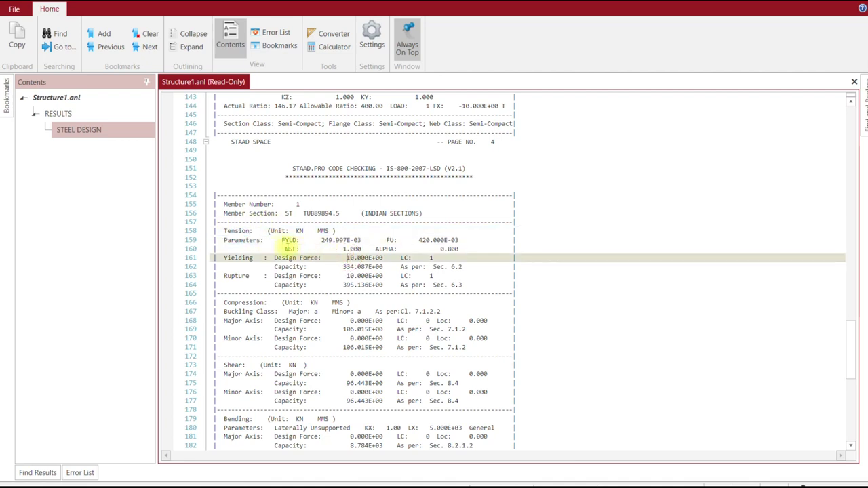
{"action": "left_click_drag", "start_coordinate": [280, 240], "coordinate": [478, 241]}
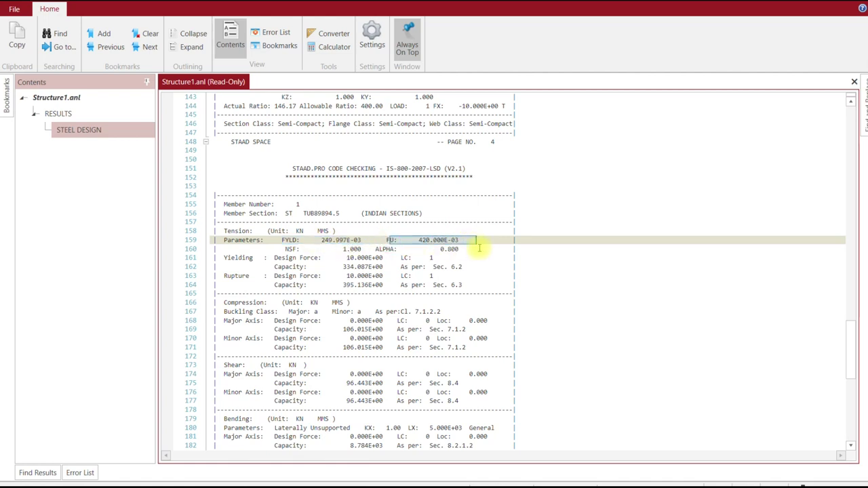
{"action": "left_click_drag", "start_coordinate": [268, 258], "coordinate": [356, 259]}
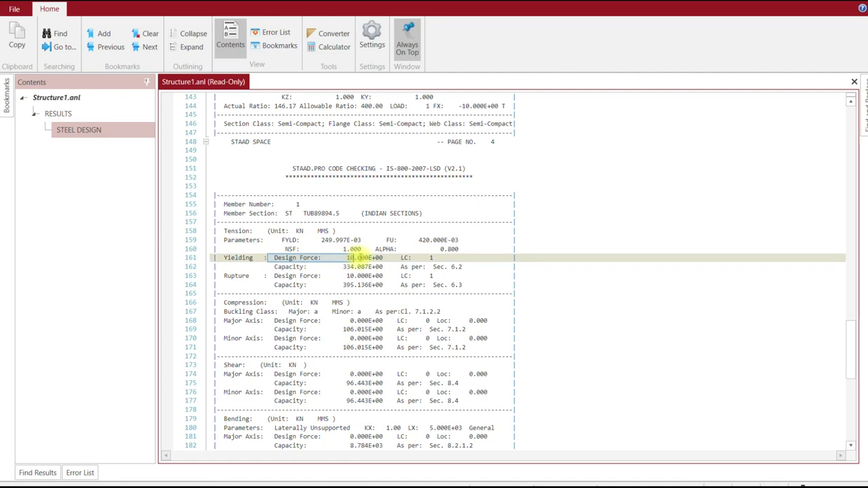
{"action": "left_click_drag", "start_coordinate": [274, 267], "coordinate": [335, 267]}
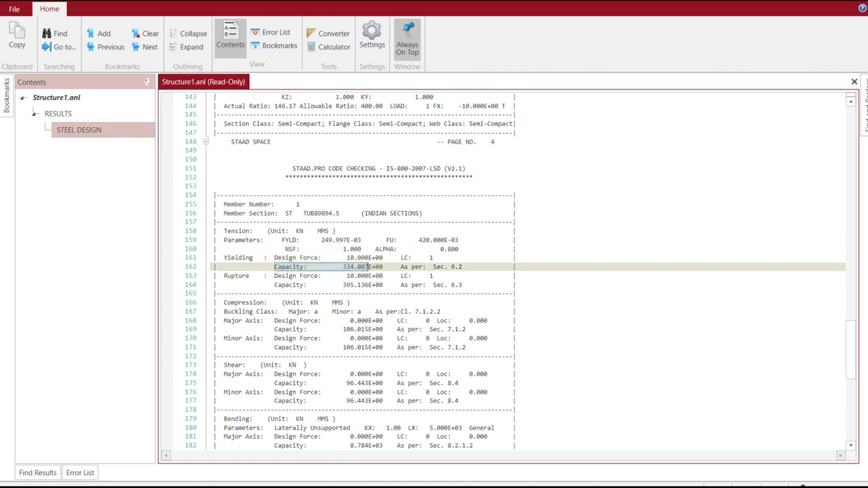
Round Excel's I10 tension capacity to 334.09 to match the report
{"action": "key", "text": "alt+Tab"}
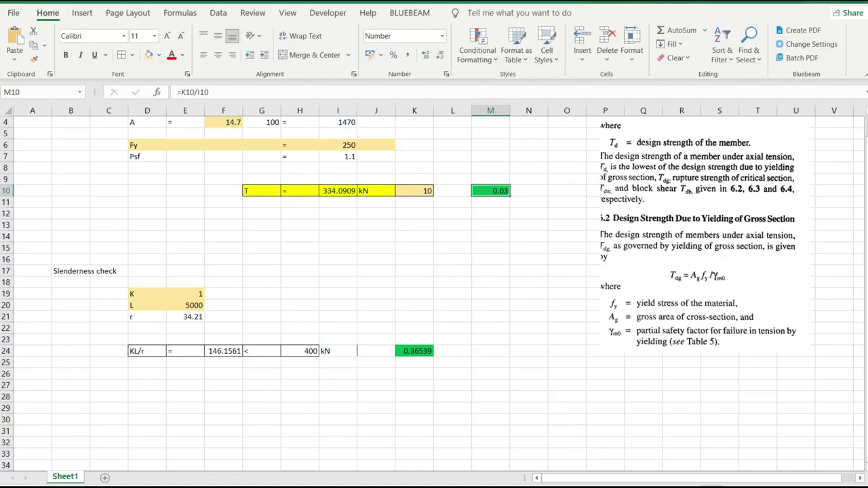
{"action": "left_click", "coordinate": [337, 190]}
{"action": "left_click", "coordinate": [435, 56]}
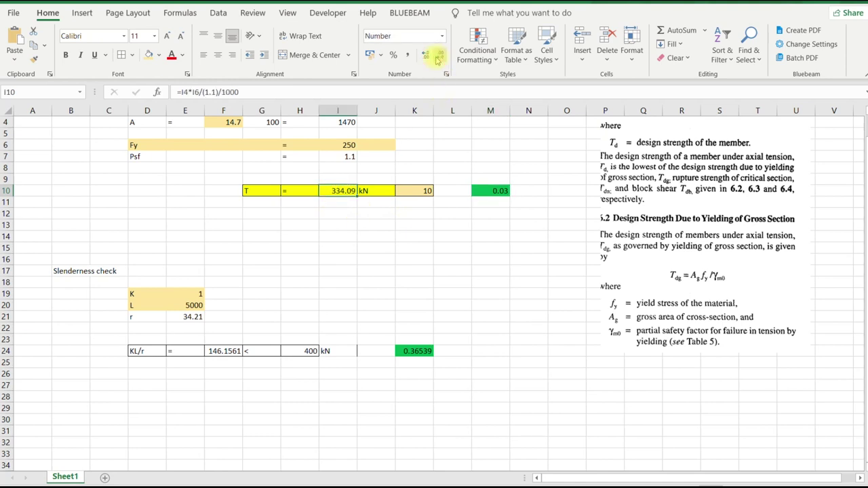
{"action": "key", "text": "alt+Tab"}
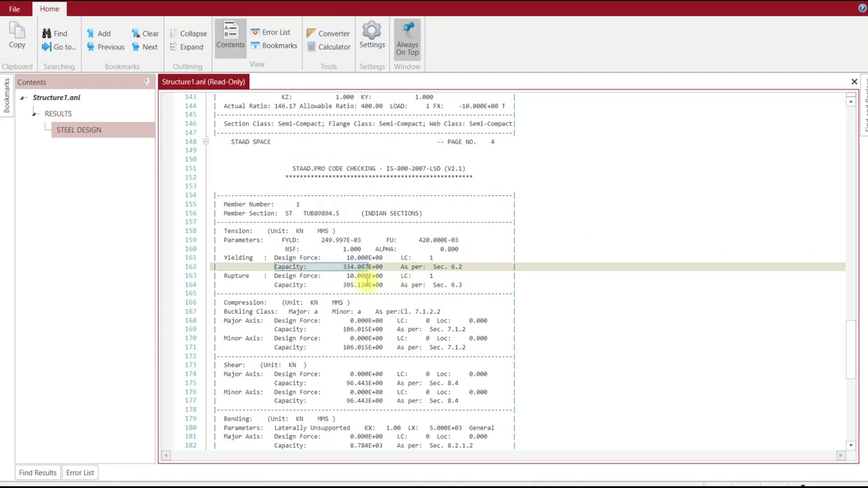
{"action": "left_click", "coordinate": [347, 268]}
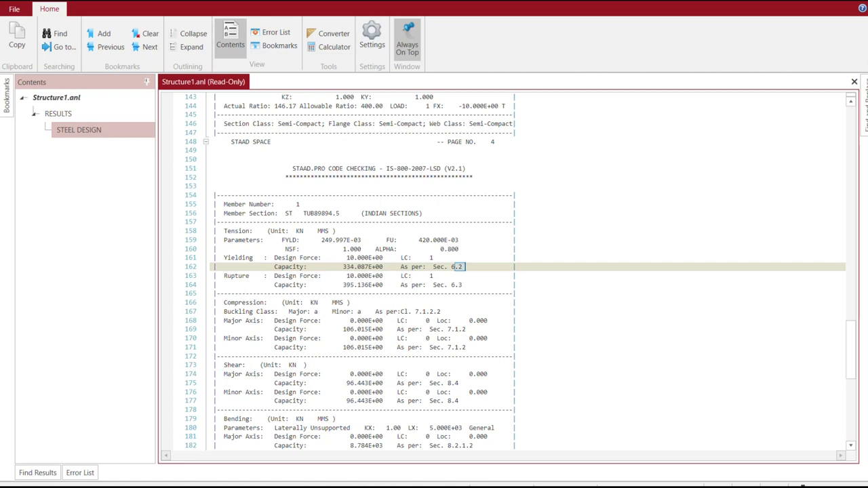
Scroll the IS 800 PDF to page 32, clause 6.2 on gross-section yielding
{"action": "key", "text": "alt+Tab"}
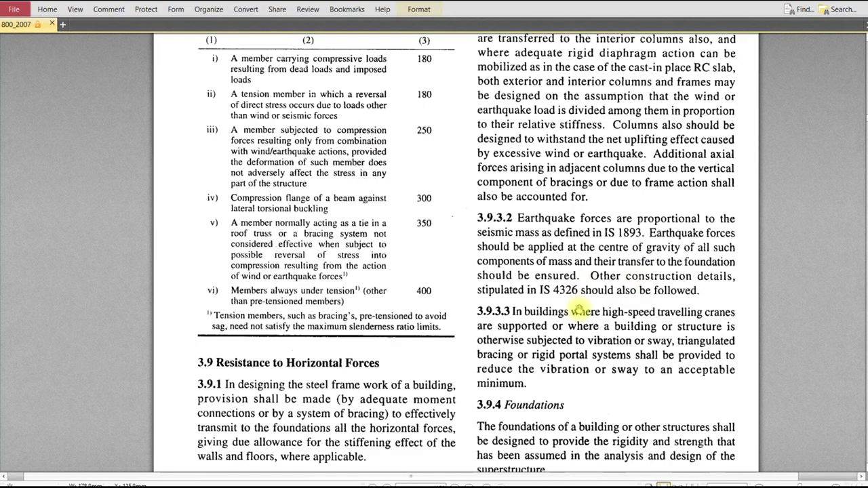
{"action": "scroll", "coordinate": [569, 285], "scroll_direction": "down", "scroll_amount": 10}
{"action": "scroll", "coordinate": [519, 252], "scroll_direction": "down", "scroll_amount": 2, "text": "ctrl"}
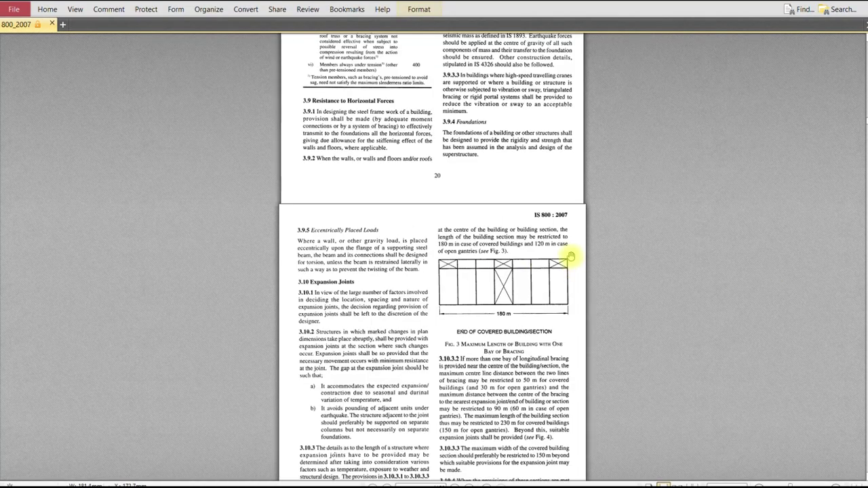
{"action": "scroll", "coordinate": [520, 251], "scroll_direction": "down", "scroll_amount": 10}
{"action": "scroll", "coordinate": [513, 227], "scroll_direction": "down", "scroll_amount": 15}
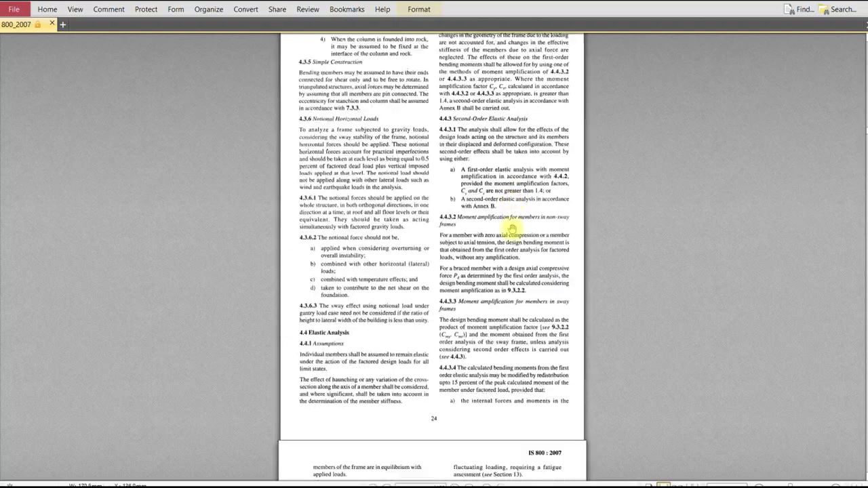
{"action": "scroll", "coordinate": [510, 231], "scroll_direction": "down", "scroll_amount": 10}
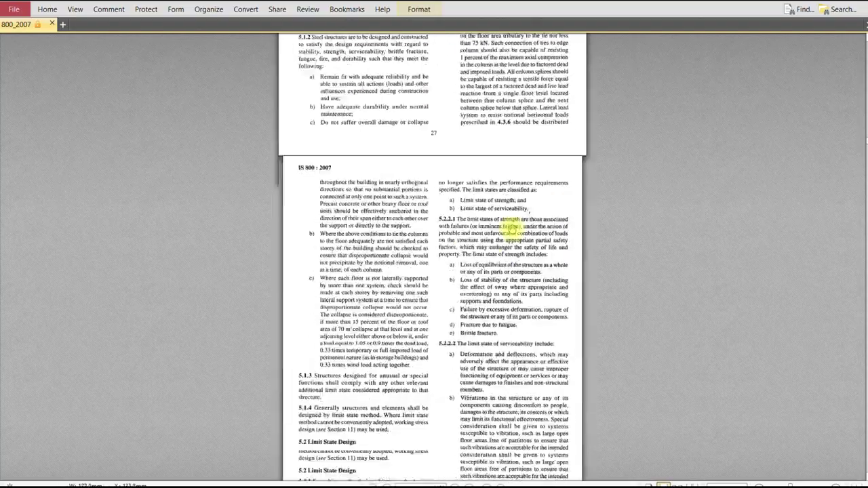
{"action": "scroll", "coordinate": [509, 231], "scroll_direction": "down", "scroll_amount": 15}
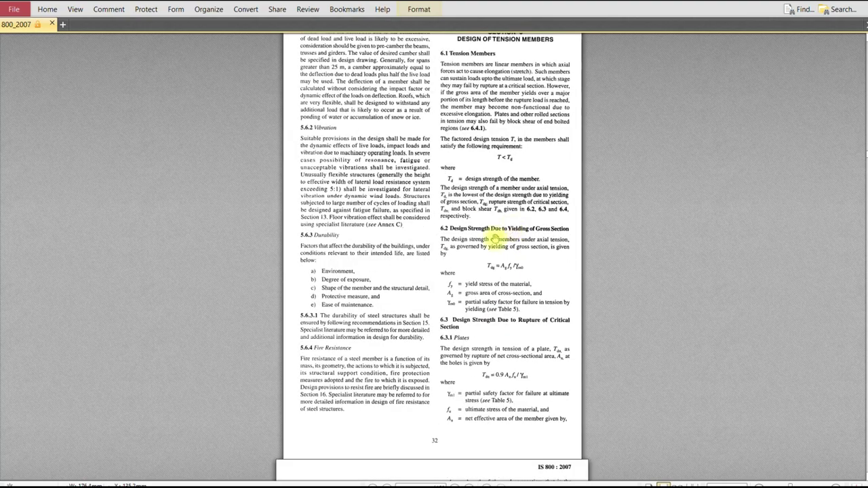
{"action": "scroll", "coordinate": [495, 239], "scroll_direction": "up", "scroll_amount": 2, "text": "ctrl"}
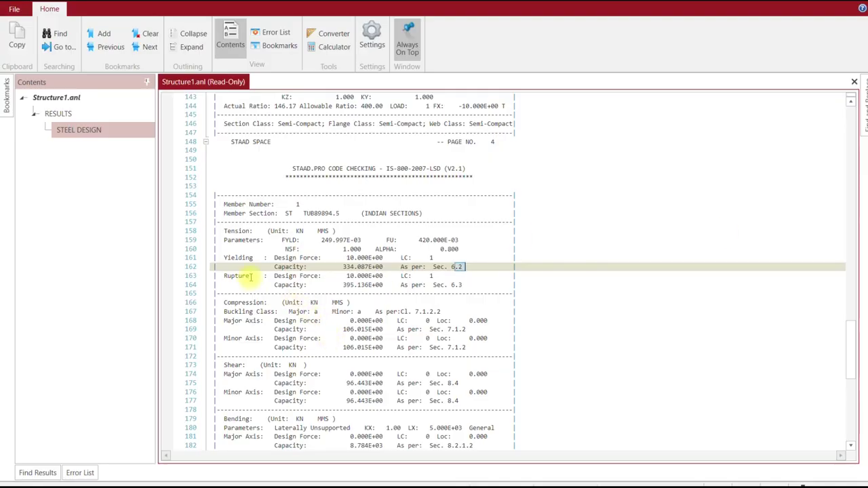
Compare STAAD's 334.087E+00 kN yielding capacity with Excel's 334.09 kN in I10
{"action": "left_click_drag", "start_coordinate": [248, 278], "coordinate": [467, 285]}
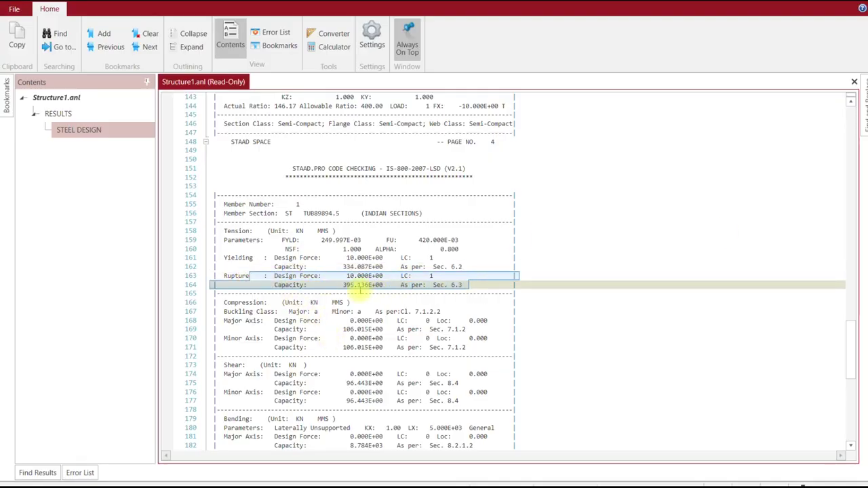
{"action": "left_click", "coordinate": [353, 288]}
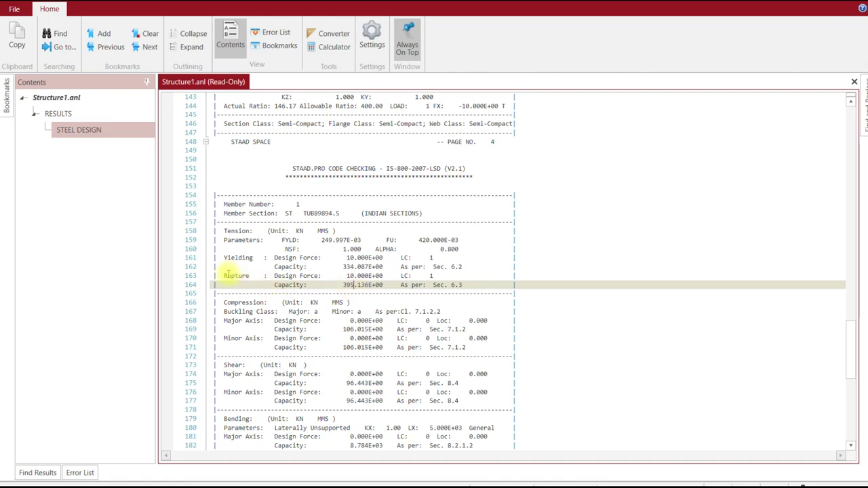
{"action": "left_click_drag", "start_coordinate": [225, 276], "coordinate": [374, 285]}
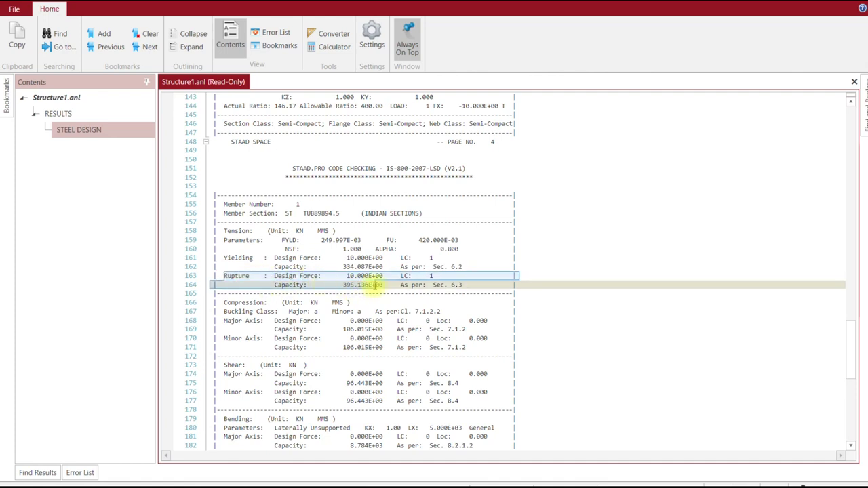
{"action": "left_click", "coordinate": [343, 287]}
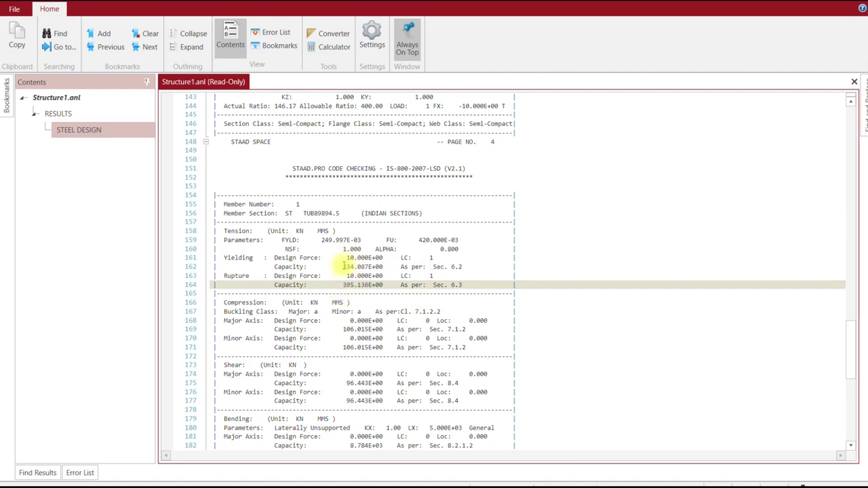
{"action": "left_click", "coordinate": [346, 266]}
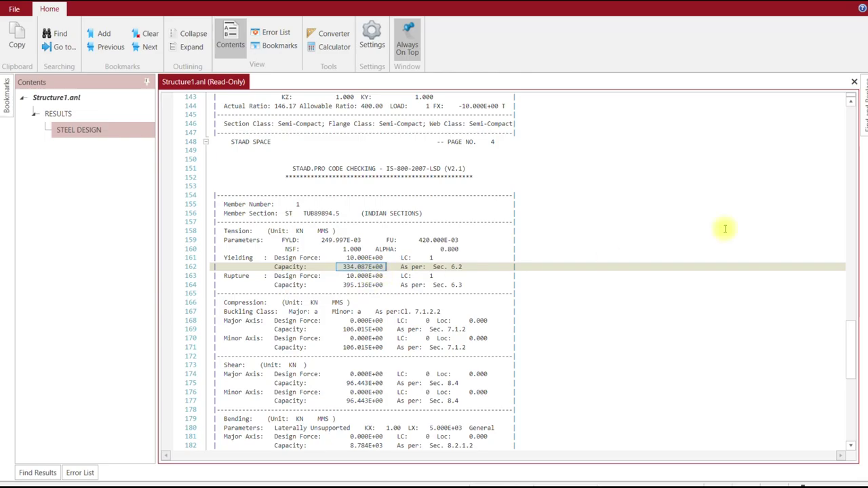
{"action": "key", "text": "alt+Tab"}
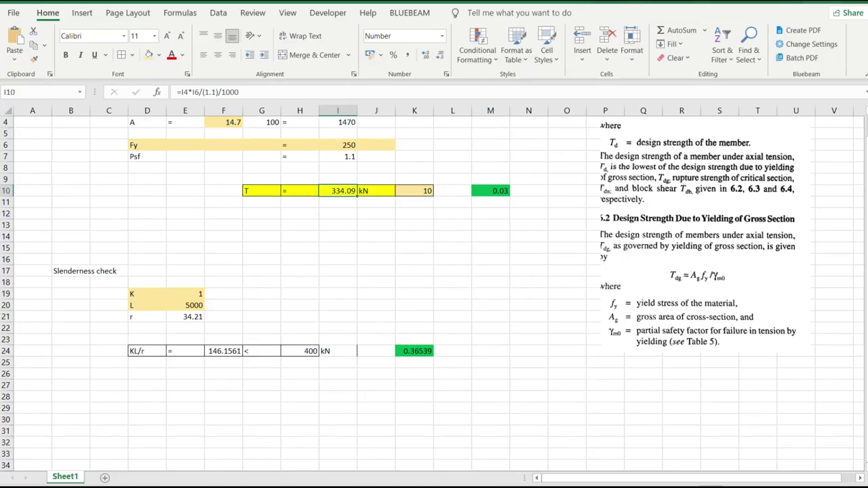
{"action": "key", "text": "alt+Tab"}
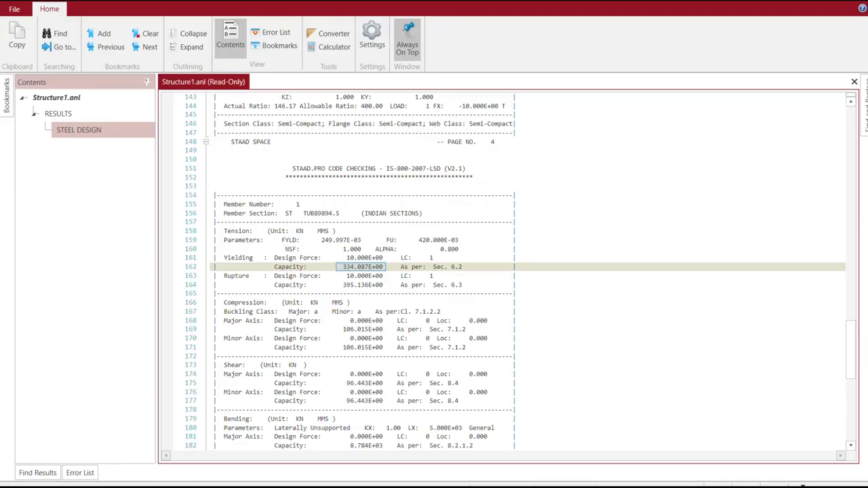
Snip IS 800 section 6.3 on rupture design strength and copy the snip
{"action": "key", "text": "alt+Tab"}
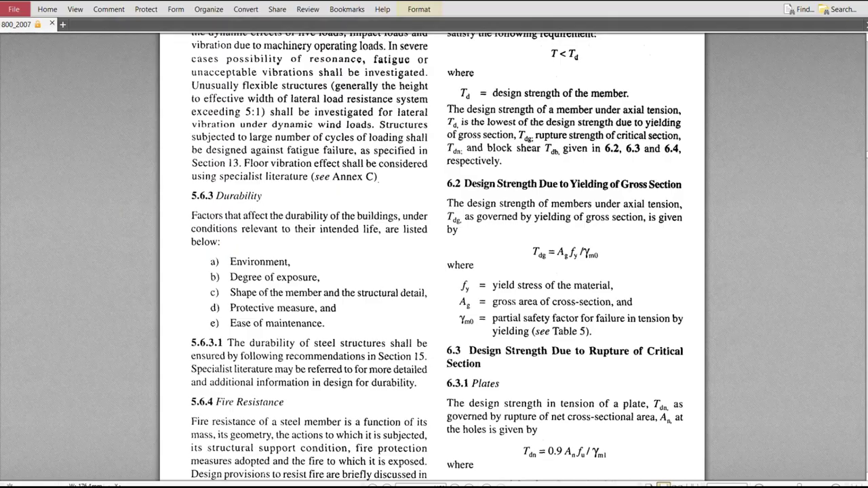
{"action": "scroll", "coordinate": [563, 312], "scroll_direction": "down", "scroll_amount": 4}
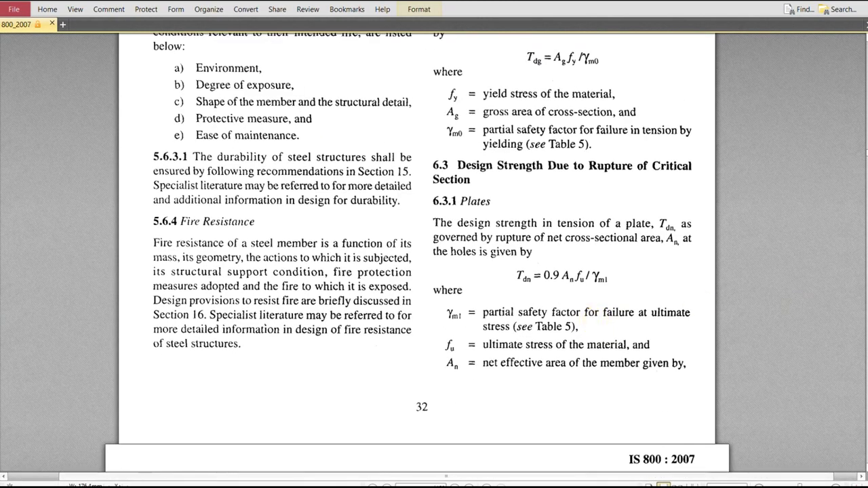
{"action": "key", "text": "alt+Tab"}
{"action": "left_click", "coordinate": [578, 27]}
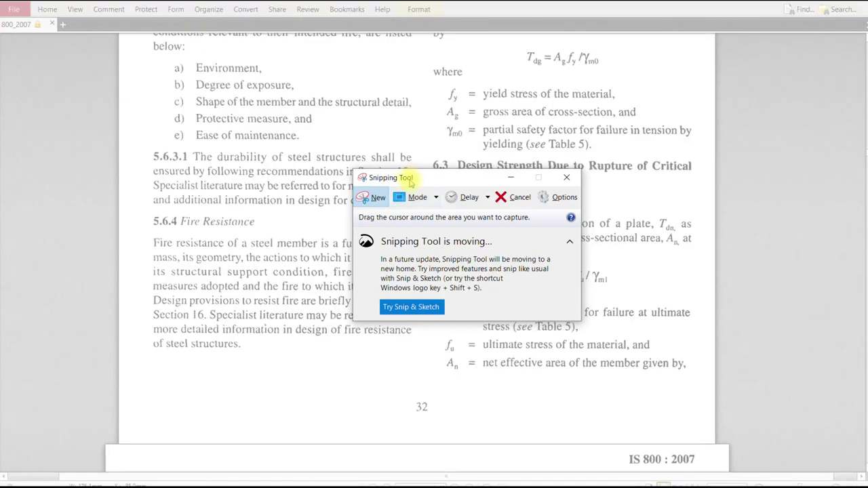
{"action": "left_click_drag", "start_coordinate": [407, 178], "coordinate": [256, 158]}
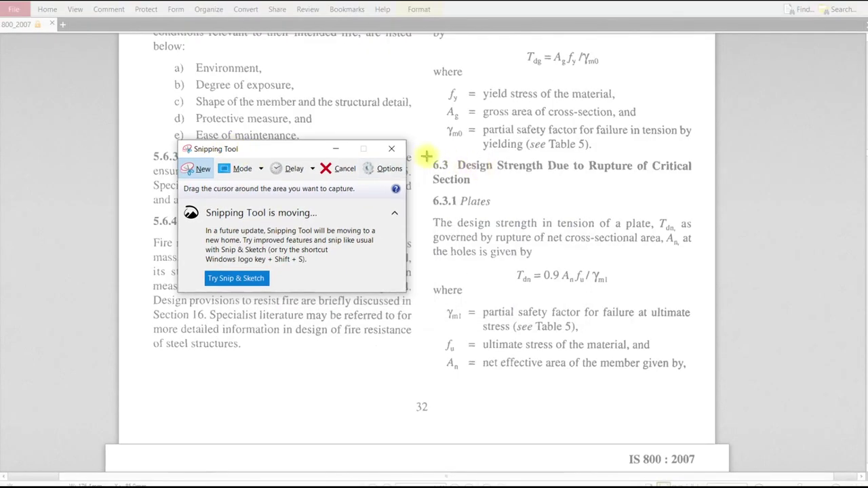
{"action": "left_click_drag", "start_coordinate": [427, 153], "coordinate": [709, 399]}
{"action": "right_click", "coordinate": [537, 284]}
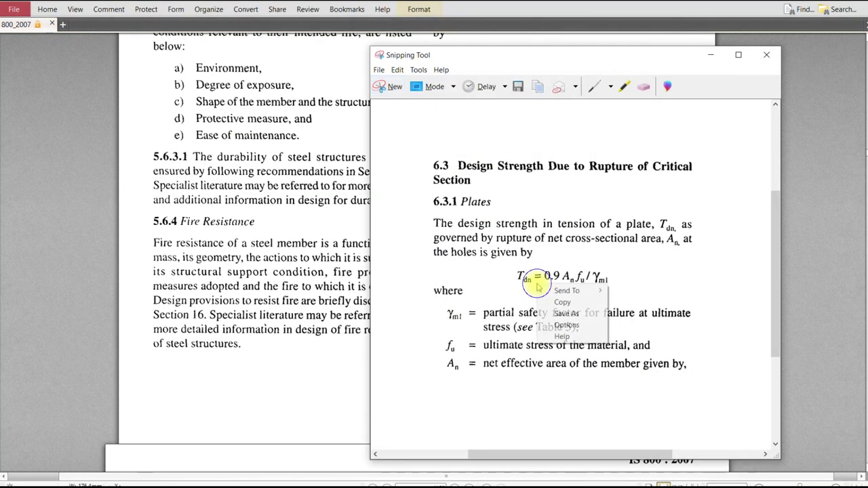
{"action": "left_click", "coordinate": [563, 302]}
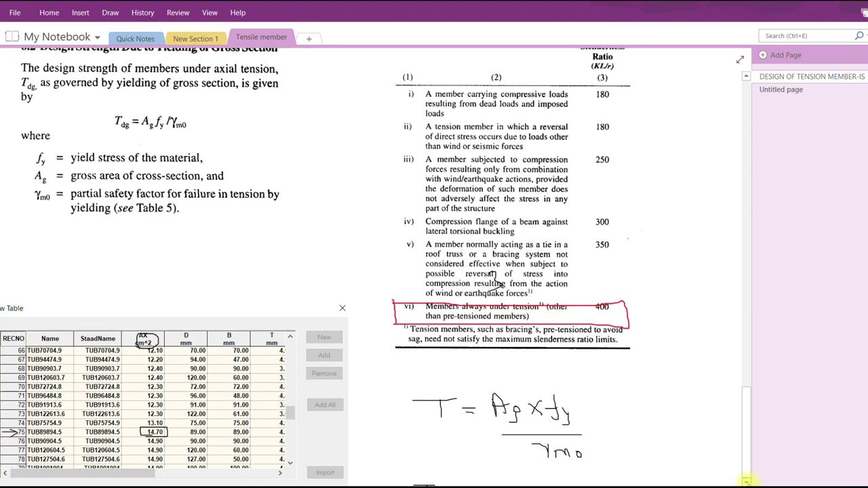
Paste the section 6.3 snip below the sketches on OneNote's Tensile member page
{"action": "scroll", "coordinate": [619, 242], "scroll_direction": "down", "scroll_amount": 10}
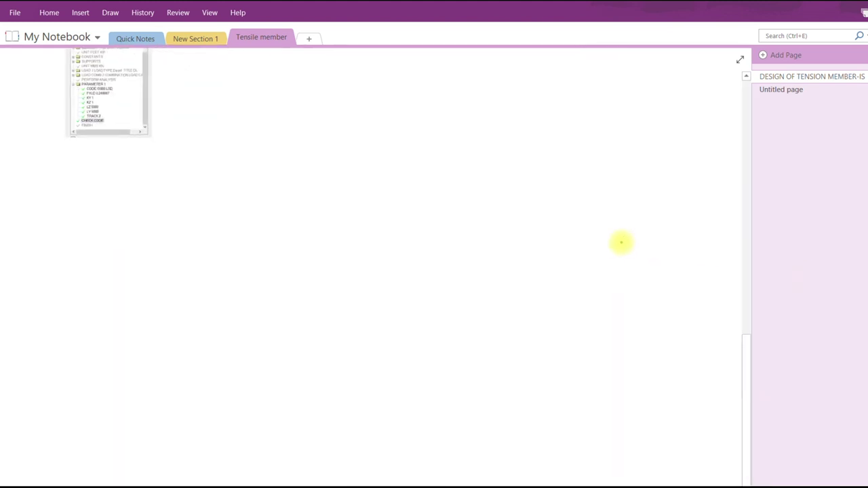
{"action": "scroll", "coordinate": [227, 217], "scroll_direction": "up", "scroll_amount": 10}
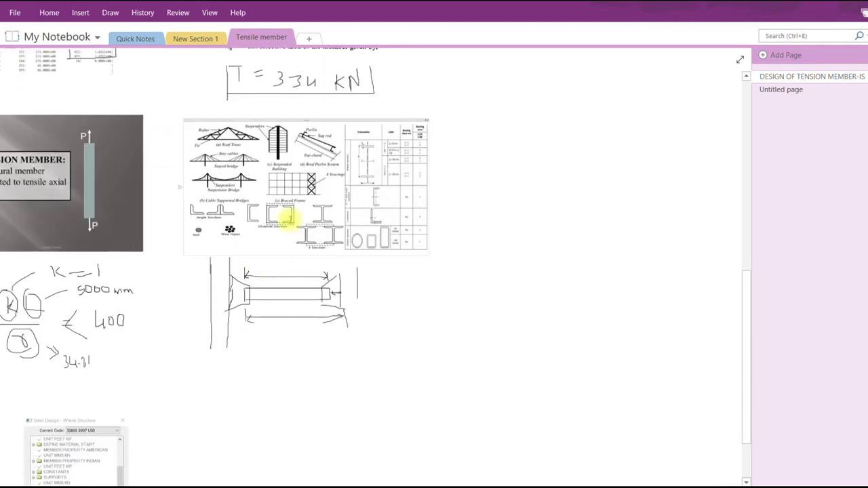
{"action": "scroll", "coordinate": [513, 343], "scroll_direction": "up", "scroll_amount": 8}
{"action": "scroll", "coordinate": [515, 332], "scroll_direction": "down", "scroll_amount": 8}
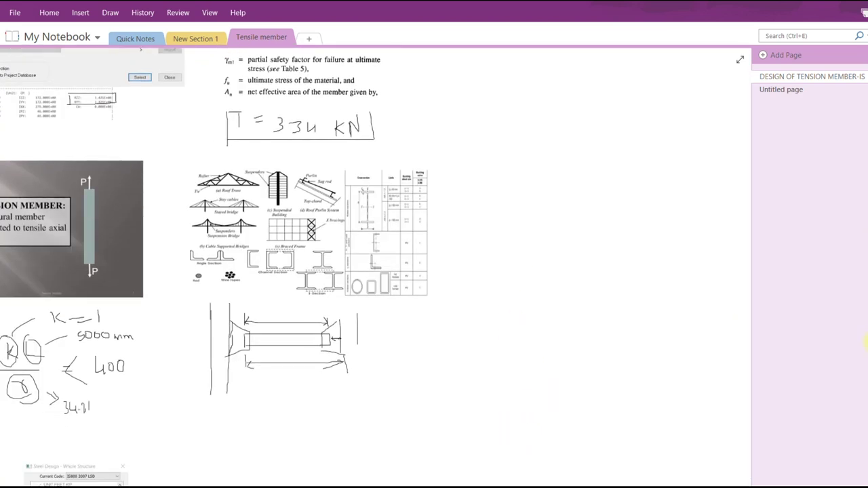
{"action": "right_click", "coordinate": [554, 214]}
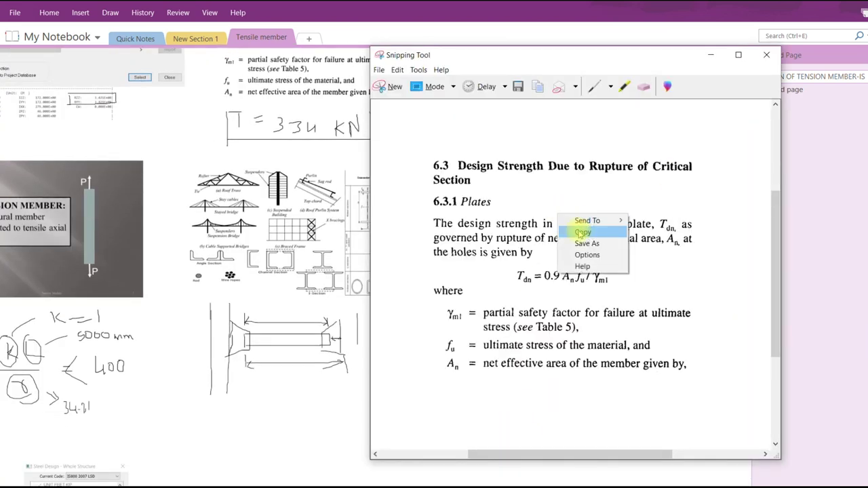
{"action": "left_click", "coordinate": [577, 232]}
{"action": "left_click", "coordinate": [345, 416]}
{"action": "scroll", "coordinate": [319, 373], "scroll_direction": "down", "scroll_amount": 2}
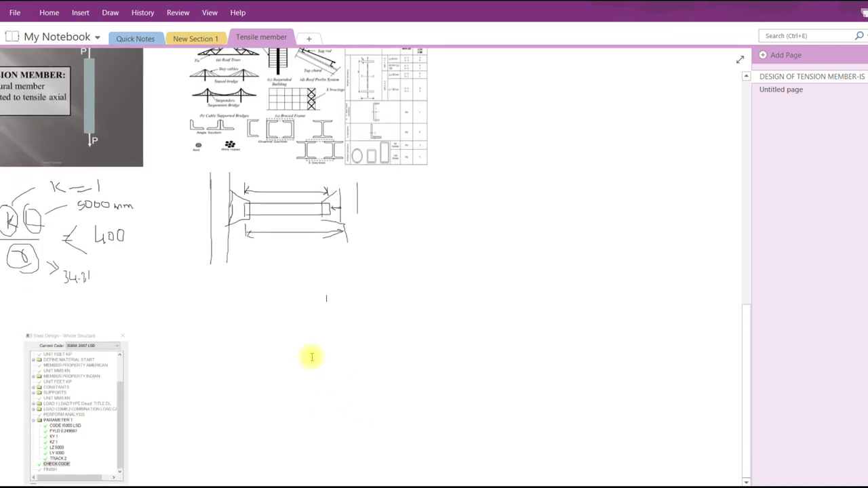
{"action": "key", "text": "ctrl+v"}
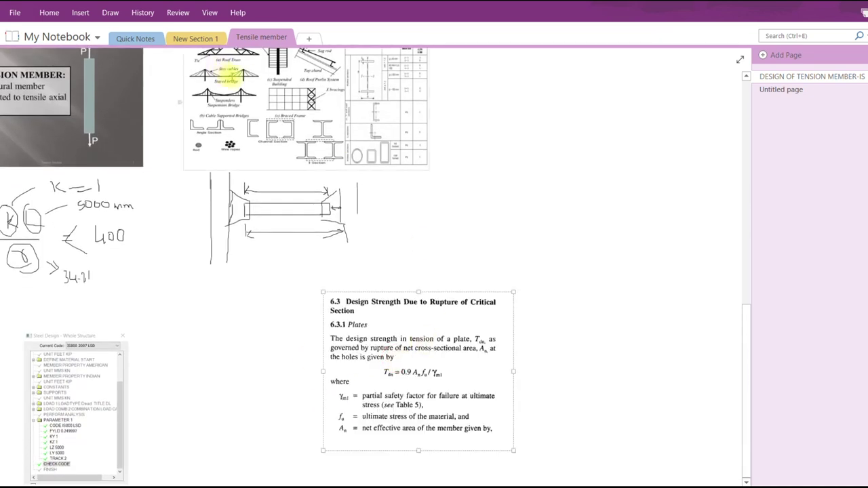
{"action": "left_click", "coordinate": [109, 12]}
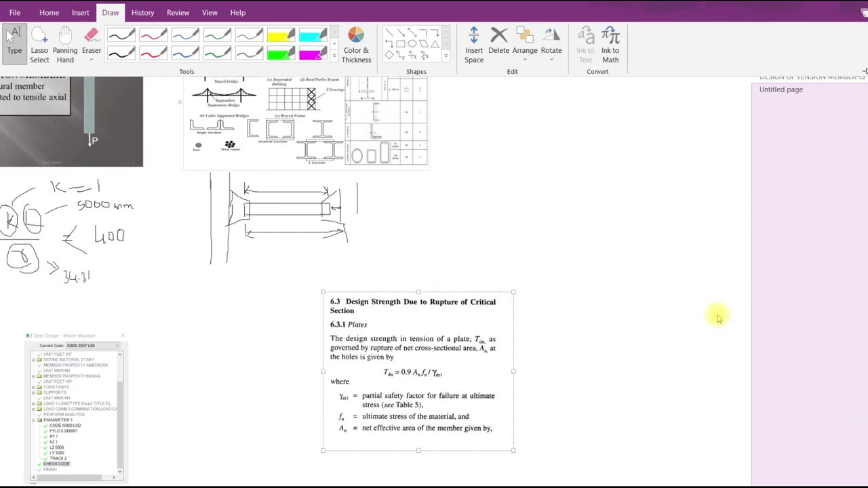
Handwrite the rupture numerator 0.9 × 14.70 × 100 × fu with a fraction line below in black pen
{"action": "left_click", "coordinate": [119, 41]}
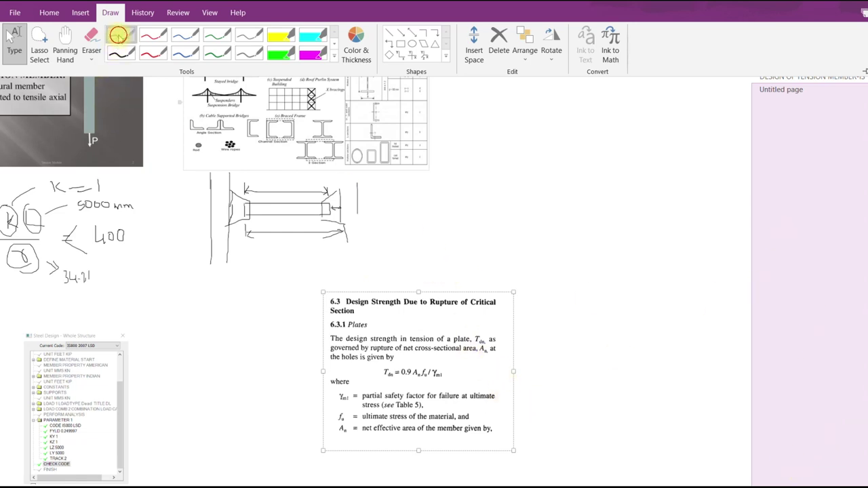
{"action": "mouse_move", "coordinate": [558, 322]}
{"action": "left_mouse_down"}
{"action": "mouse_move", "coordinate": [572, 327]}
{"action": "mouse_move", "coordinate": [577, 345]}
{"action": "mouse_move", "coordinate": [597, 339]}
{"action": "mouse_move", "coordinate": [589, 339]}
{"action": "left_mouse_up"}
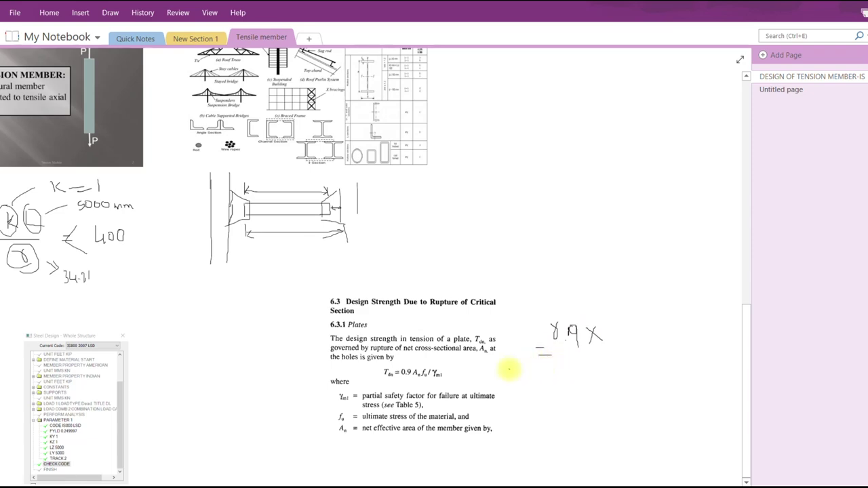
{"action": "left_click_drag", "start_coordinate": [537, 353], "coordinate": [551, 353]}
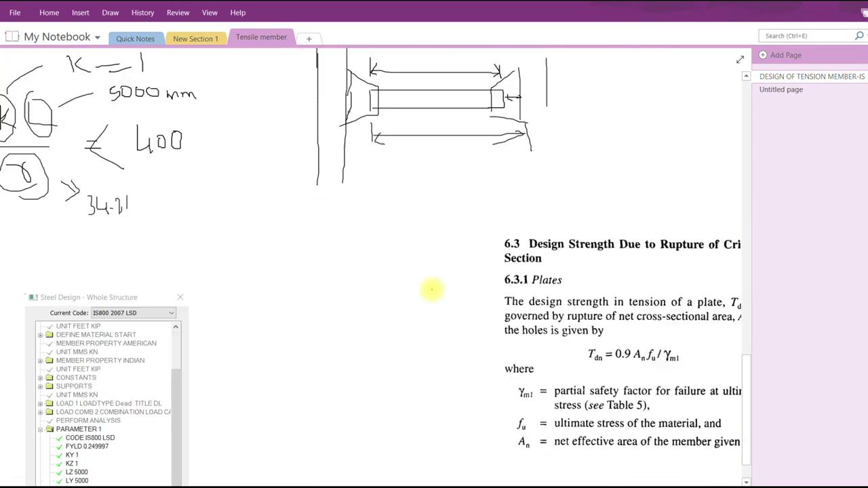
{"action": "scroll", "coordinate": [431, 290], "scroll_direction": "down", "scroll_amount": 5, "text": "ctrl"}
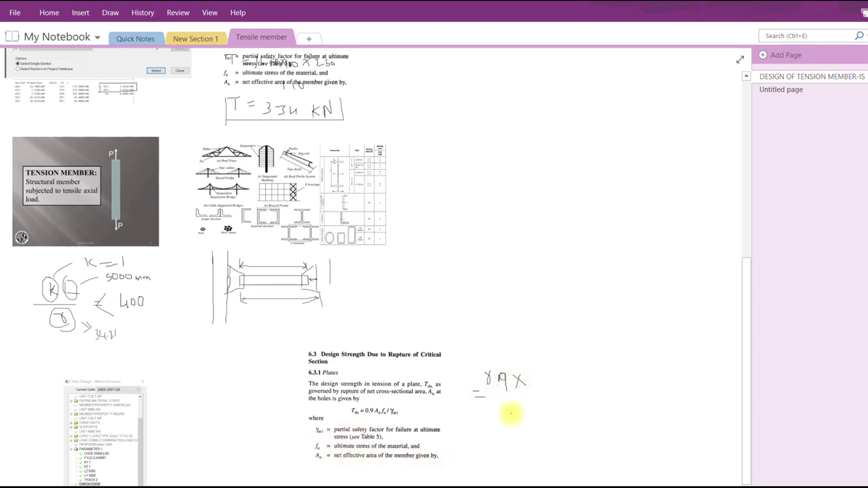
{"action": "mouse_move", "coordinate": [534, 372]}
{"action": "left_mouse_down"}
{"action": "mouse_move", "coordinate": [588, 374]}
{"action": "mouse_move", "coordinate": [618, 391]}
{"action": "mouse_move", "coordinate": [616, 375]}
{"action": "mouse_move", "coordinate": [621, 388]}
{"action": "mouse_move", "coordinate": [629, 378]}
{"action": "mouse_move", "coordinate": [631, 387]}
{"action": "mouse_move", "coordinate": [636, 372]}
{"action": "mouse_move", "coordinate": [637, 382]}
{"action": "mouse_move", "coordinate": [670, 373]}
{"action": "left_mouse_up"}
{"action": "left_click", "coordinate": [557, 381]}
{"action": "mouse_move", "coordinate": [676, 369]}
{"action": "left_mouse_down"}
{"action": "mouse_move", "coordinate": [682, 398]}
{"action": "mouse_move", "coordinate": [708, 400]}
{"action": "left_mouse_up"}
{"action": "left_click_drag", "start_coordinate": [494, 413], "coordinate": [726, 411]}
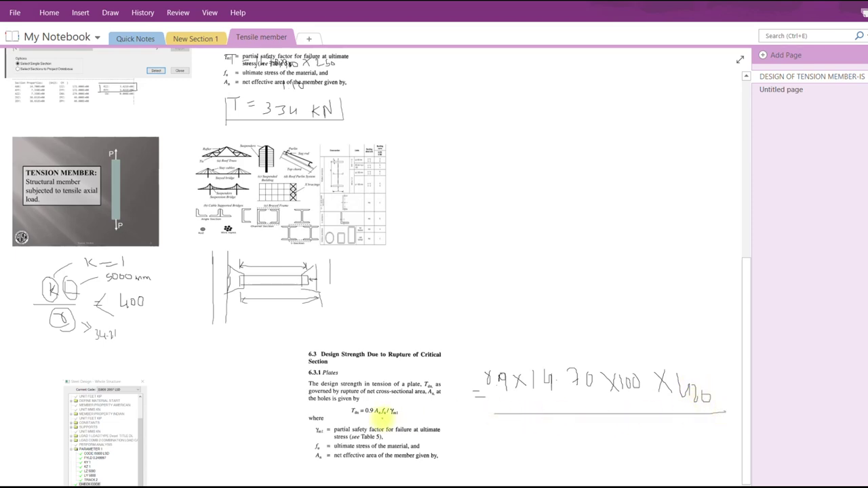
Mark γm1 in Table 5 and write the denominator 1.25 under the fraction line
{"action": "scroll", "coordinate": [429, 444], "scroll_direction": "up", "scroll_amount": 8}
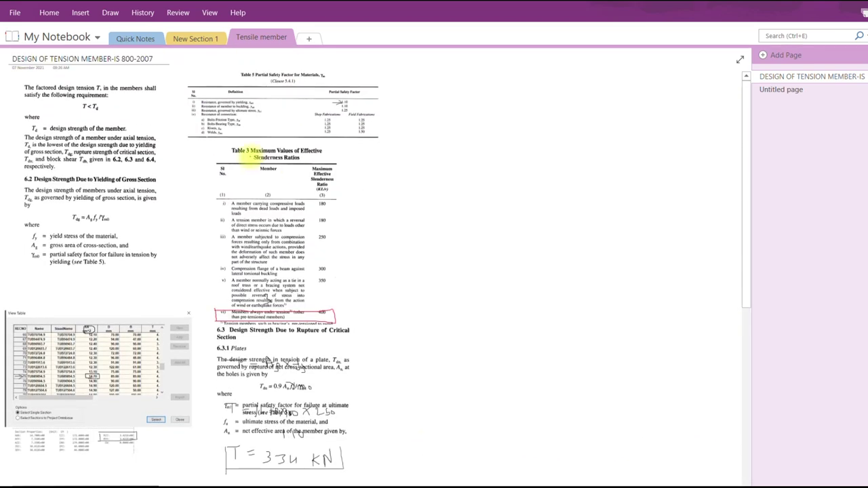
{"action": "scroll", "coordinate": [232, 146], "scroll_direction": "up", "scroll_amount": 3, "text": "ctrl"}
{"action": "scroll", "coordinate": [196, 126], "scroll_direction": "up", "scroll_amount": 2, "text": "ctrl"}
{"action": "scroll", "coordinate": [183, 358], "scroll_direction": "up", "scroll_amount": 3}
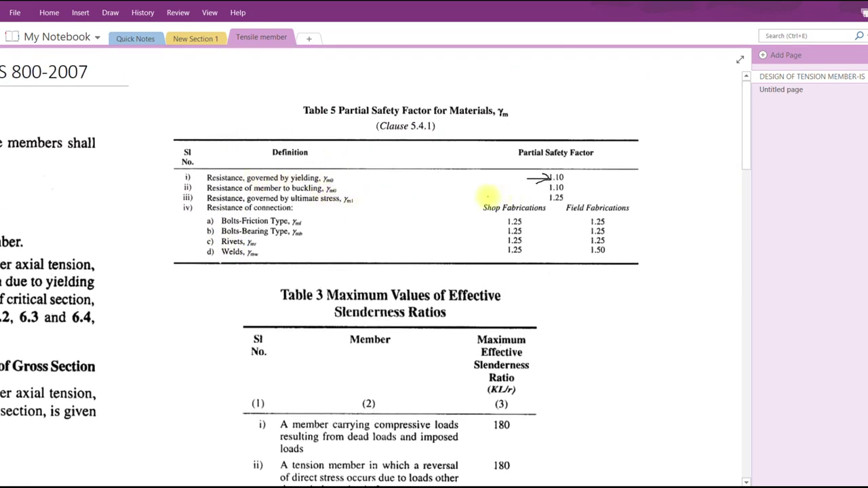
{"action": "left_click_drag", "start_coordinate": [488, 196], "coordinate": [528, 198]}
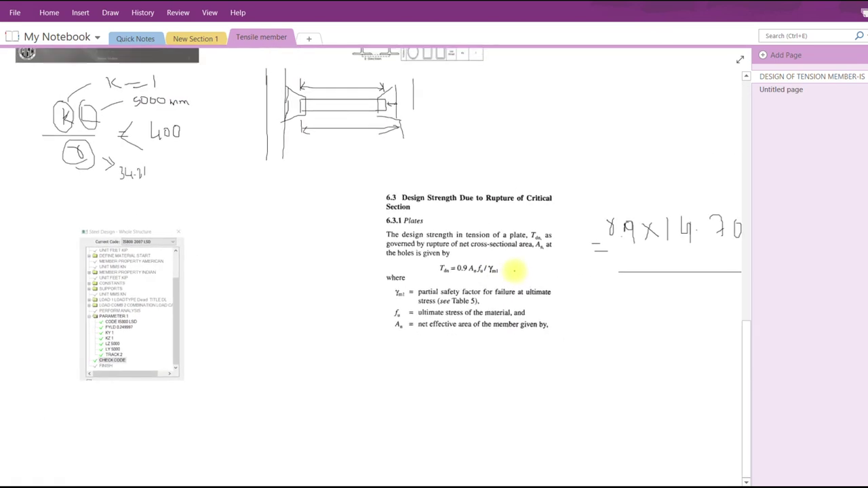
{"action": "mouse_move", "coordinate": [642, 285]}
{"action": "left_mouse_down"}
{"action": "mouse_move", "coordinate": [644, 304]}
{"action": "mouse_move", "coordinate": [686, 313]}
{"action": "left_mouse_up"}
{"action": "left_click", "coordinate": [653, 298]}
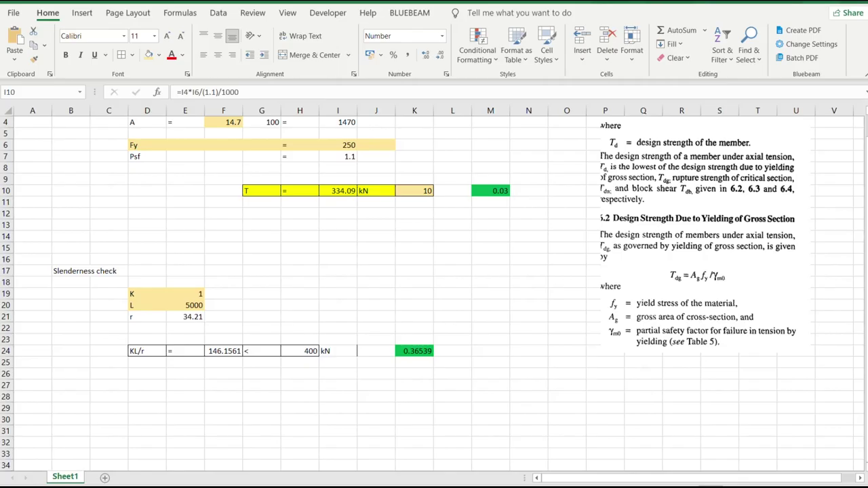
Label cell C1 'Yield' and move the code clause picture lower on the sheet
{"action": "scroll", "coordinate": [391, 337], "scroll_direction": "down", "scroll_amount": 5}
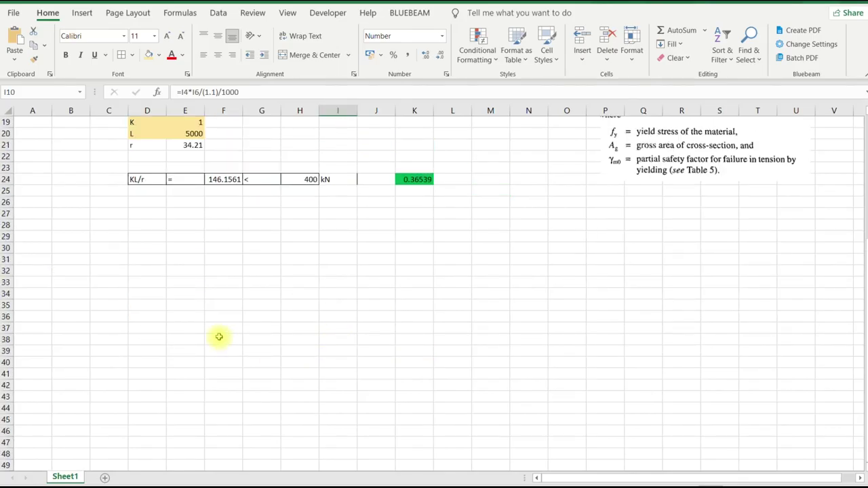
{"action": "scroll", "coordinate": [219, 337], "scroll_direction": "up", "scroll_amount": 6}
{"action": "left_click", "coordinate": [99, 122]}
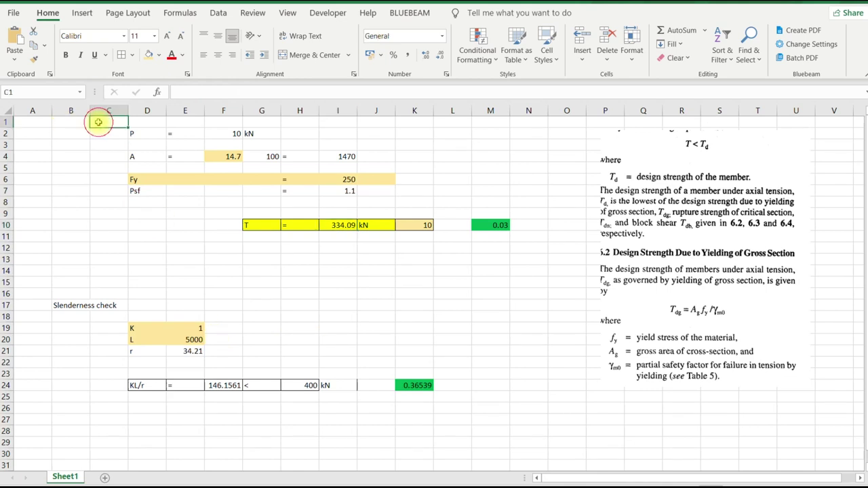
{"action": "type", "text": "Y"}
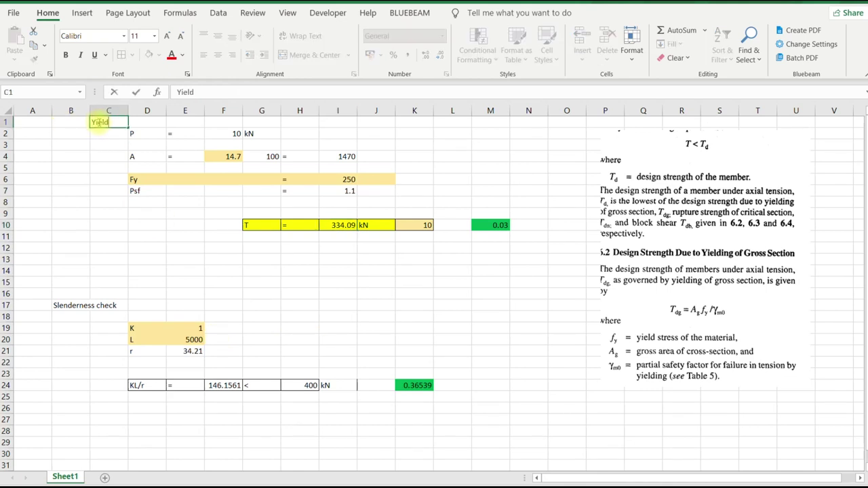
{"action": "type", "text": "ield"}
{"action": "key", "text": "Return"}
{"action": "left_click_drag", "start_coordinate": [663, 211], "coordinate": [580, 201]}
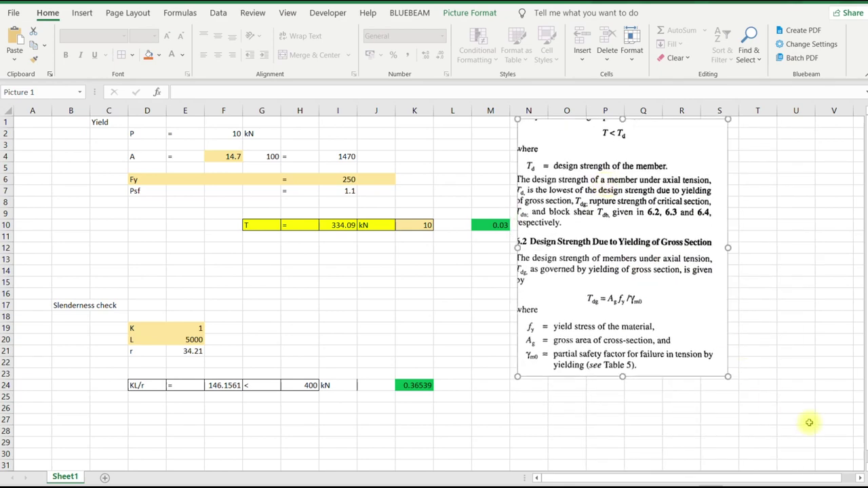
{"action": "scroll", "coordinate": [860, 478], "scroll_direction": "right", "scroll_amount": 6}
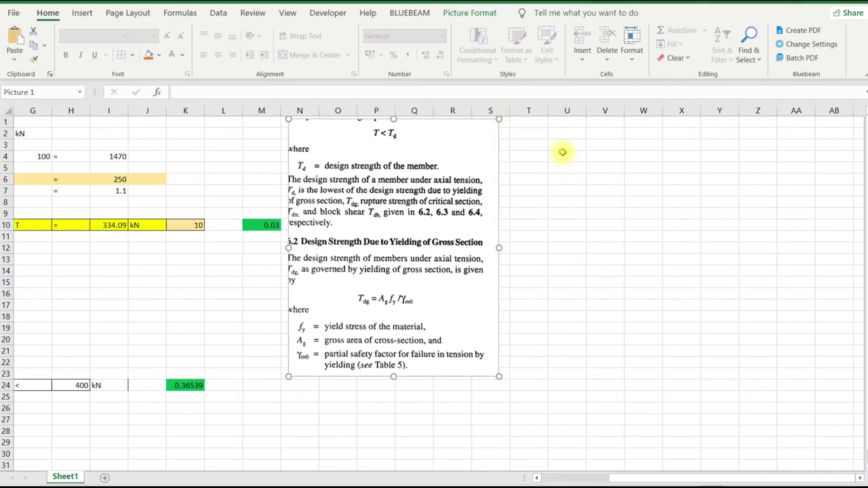
Add a bold 'Rupture' heading with an 'A' label beneath it
{"action": "left_click", "coordinate": [553, 123]}
{"action": "type", "text": "R"}
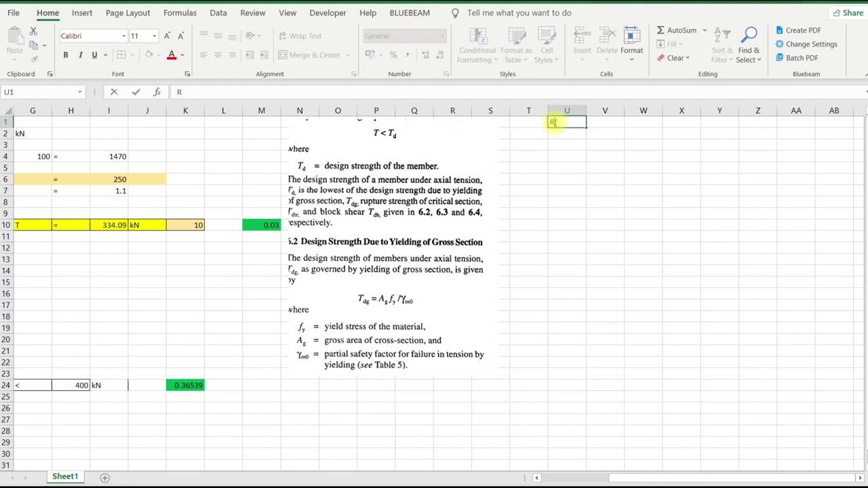
{"action": "type", "text": "upture"}
{"action": "key", "text": "Return"}
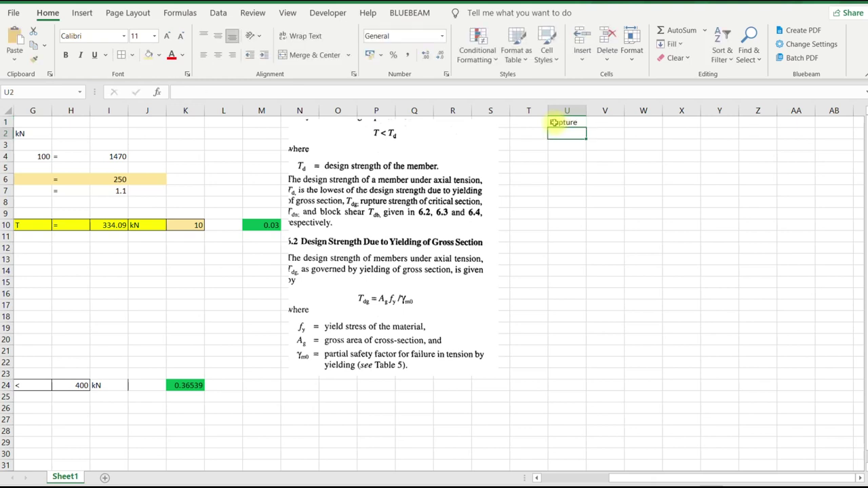
{"action": "left_click", "coordinate": [562, 122]}
{"action": "left_click", "coordinate": [66, 55]}
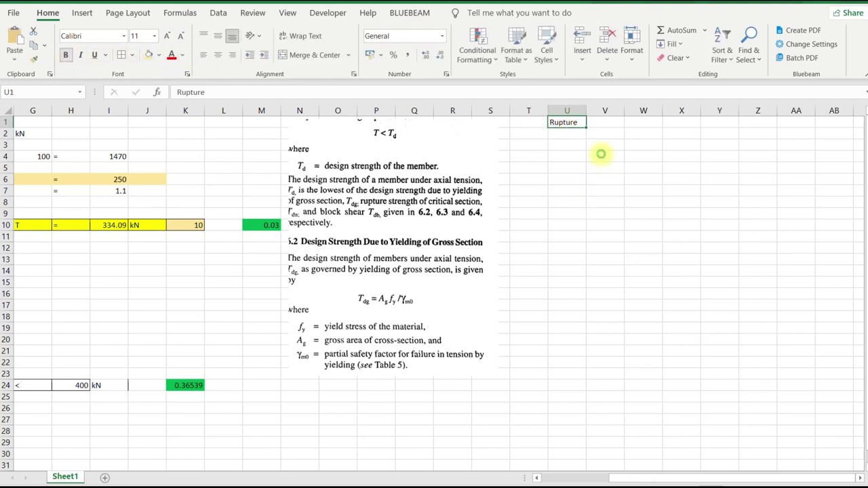
{"action": "key", "text": "Down"}
{"action": "key", "text": "Down"}
{"action": "key", "text": "Down"}
{"action": "key", "text": "Down"}
{"action": "key", "text": "Down"}
{"action": "key", "text": "Down"}
{"action": "key", "text": "Down"}
{"action": "key", "text": "Up"}
{"action": "key", "text": "Up"}
{"action": "key", "text": "Up"}
{"action": "key", "text": "Up"}
{"action": "key", "text": "Up"}
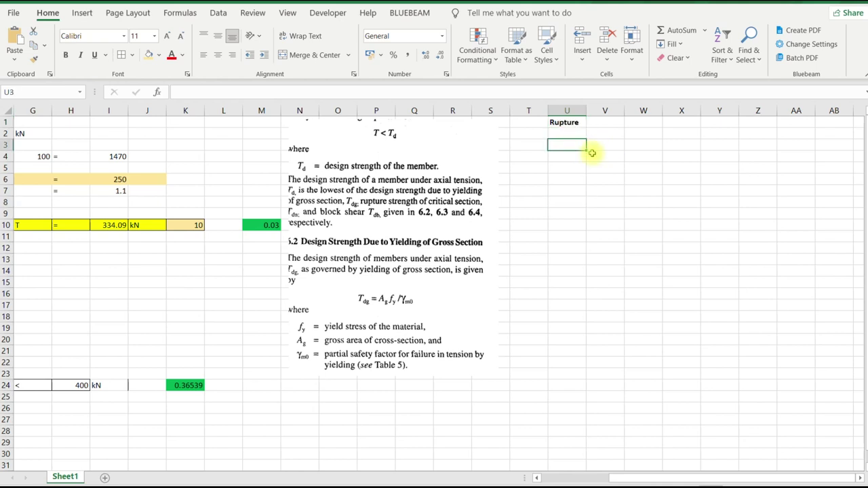
{"action": "type", "text": "A"}
{"action": "key", "text": "Return"}
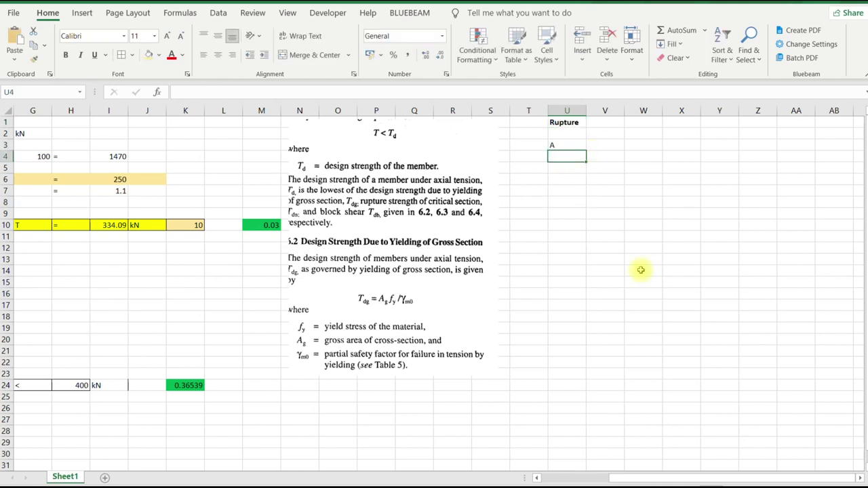
Copy the yield block's area row into the Rupture block as A = 14.7 × 100 = 1470
{"action": "left_click_drag", "start_coordinate": [678, 476], "coordinate": [533, 469]}
{"action": "left_click_drag", "start_coordinate": [139, 156], "coordinate": [330, 156]}
{"action": "key", "text": "ctrl+c"}
{"action": "left_click", "coordinate": [800, 143]}
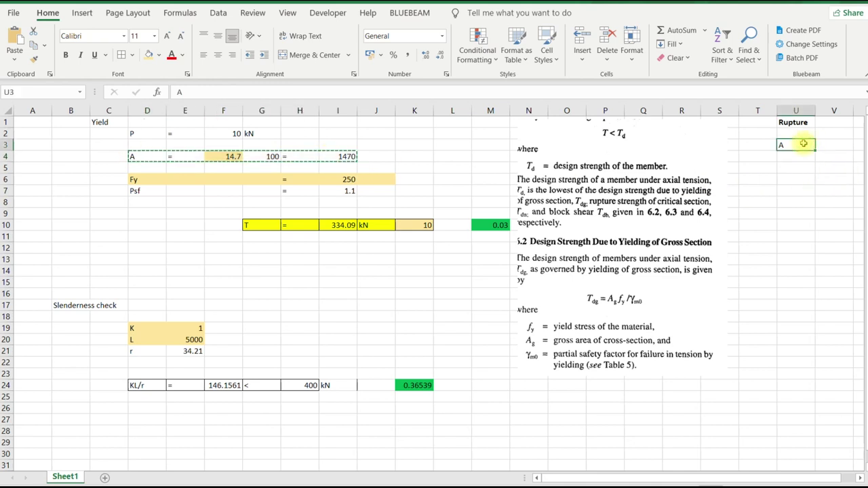
{"action": "key", "text": "ctrl+v"}
{"action": "left_click", "coordinate": [780, 236]}
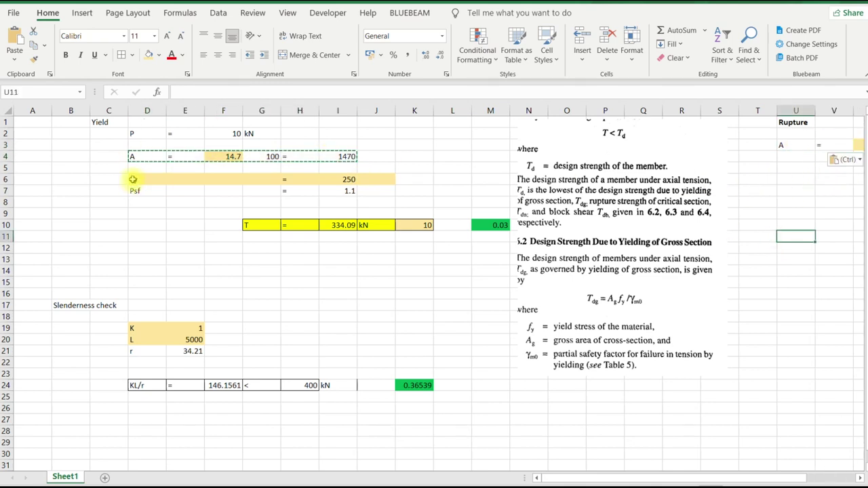
Add an Fu label with an equals sign in row 4 of the Rupture block
{"action": "left_click_drag", "start_coordinate": [132, 179], "coordinate": [316, 181]}
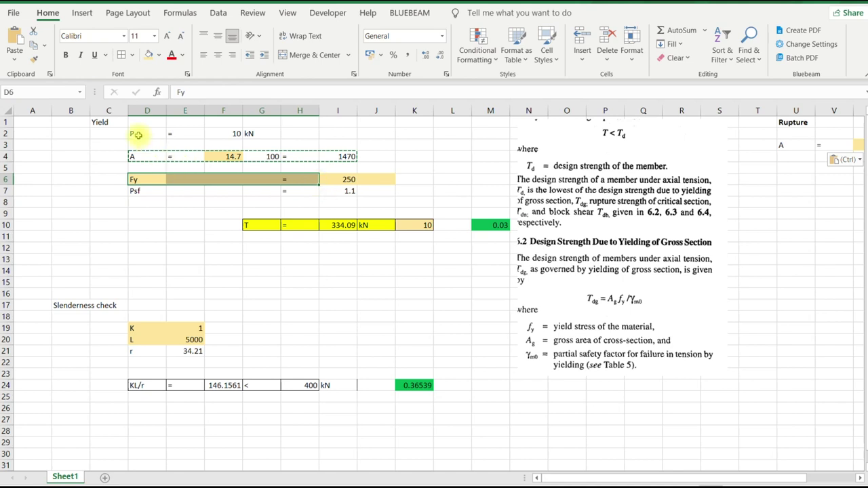
{"action": "left_click", "coordinate": [860, 478]}
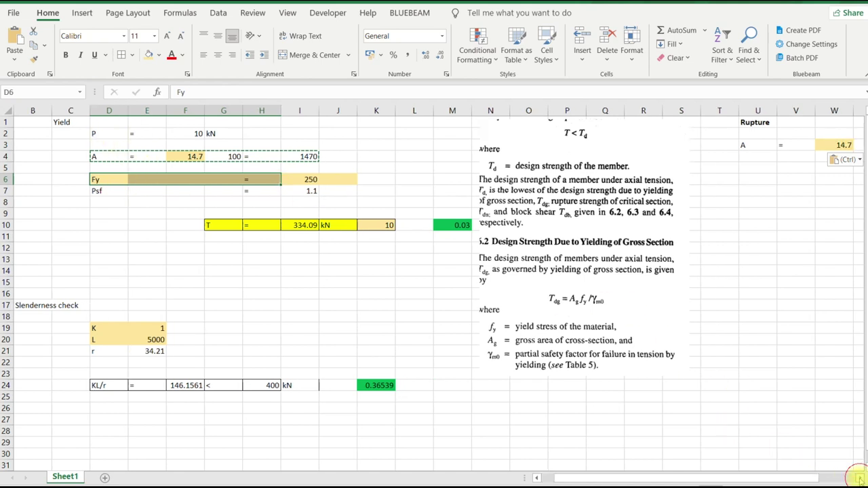
{"action": "left_click", "coordinate": [641, 177]}
{"action": "left_click", "coordinate": [558, 156]}
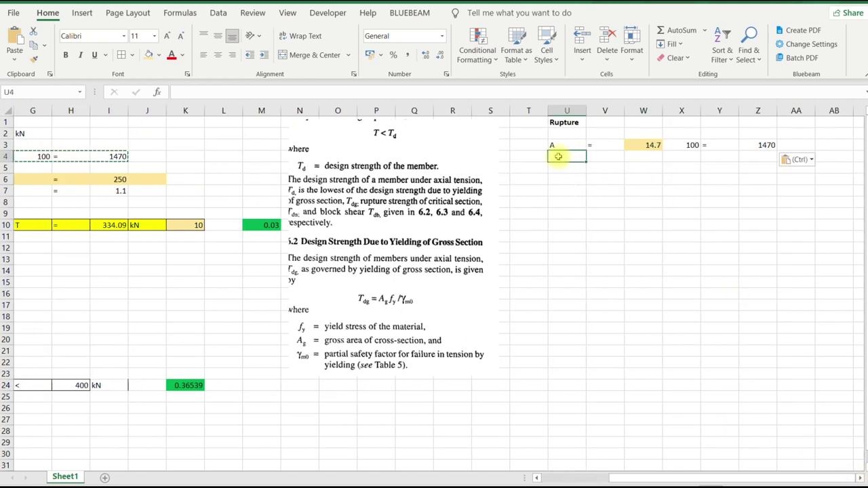
{"action": "type", "text": "FRu"}
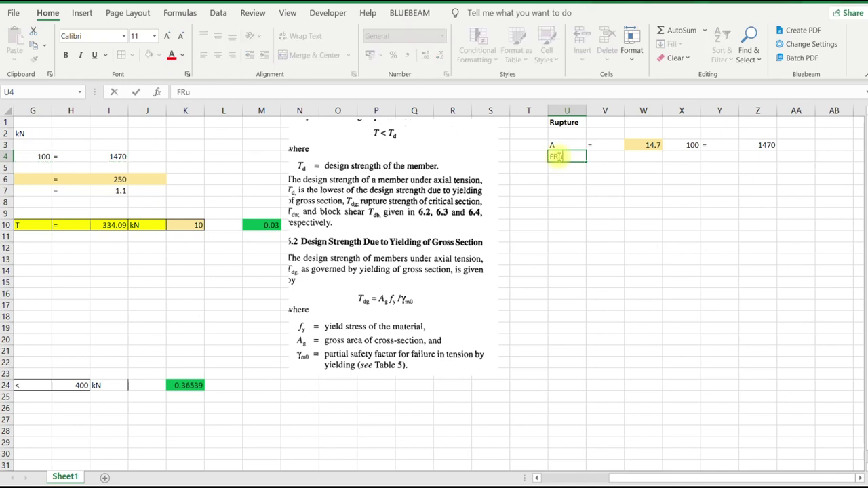
{"action": "key", "text": "Return"}
{"action": "key", "text": "Right"}
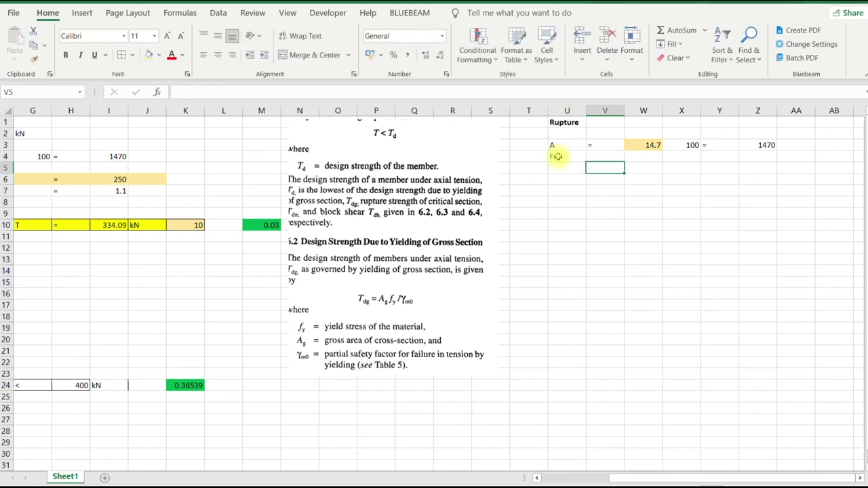
{"action": "key", "text": "Up"}
{"action": "type", "text": "="}
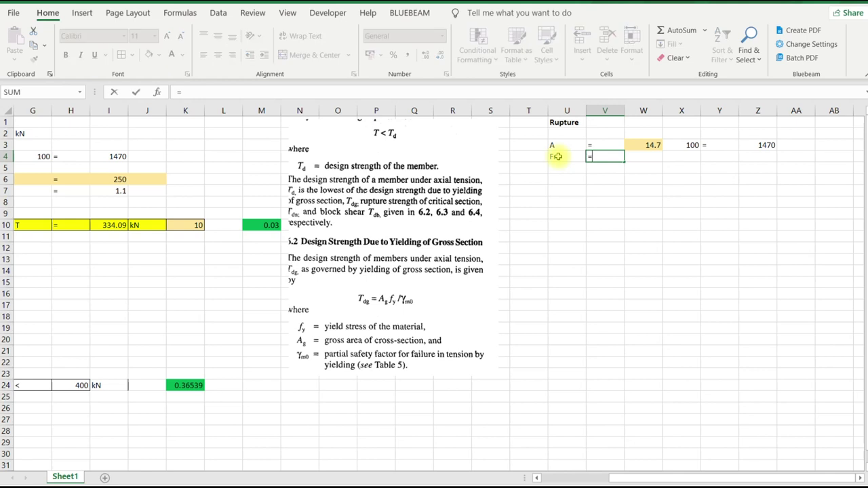
{"action": "key", "text": "Right"}
{"action": "key", "text": "Escape"}
{"action": "type", "text": "="}
{"action": "key", "text": "Return"}
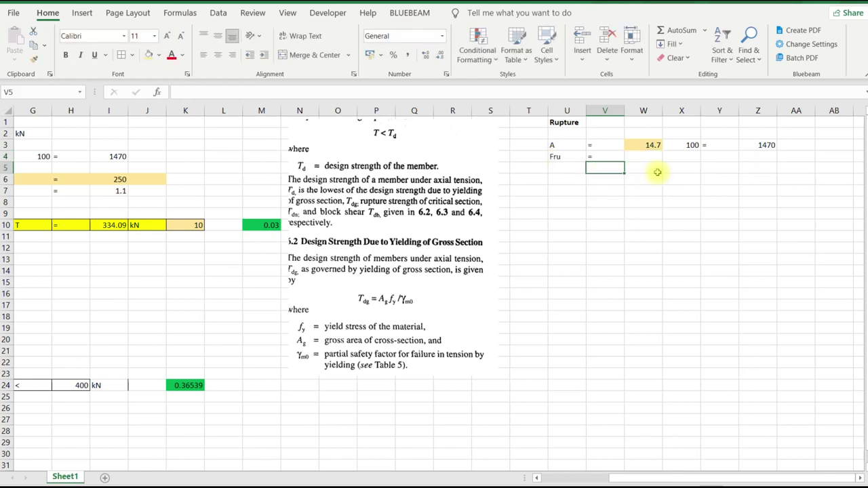
Enter the Fu value 420 under 1470 with an equals sign beside it
{"action": "left_click", "coordinate": [635, 155]}
{"action": "type", "text": "420"}
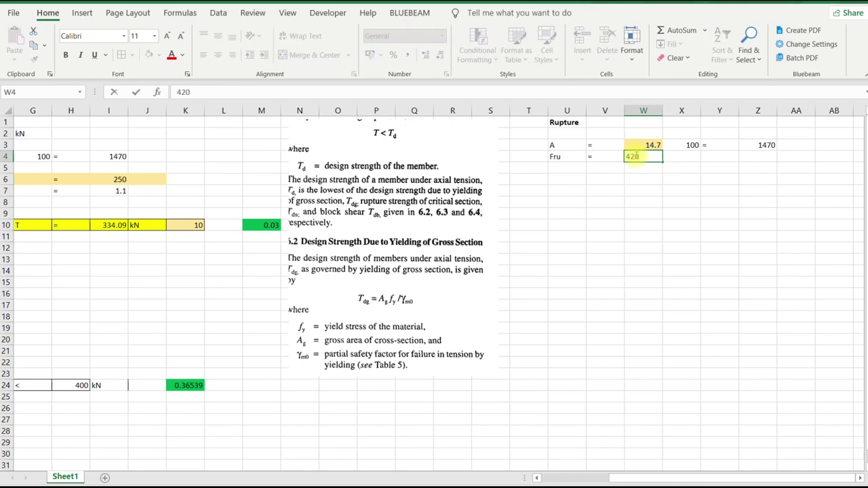
{"action": "key", "text": "Tab"}
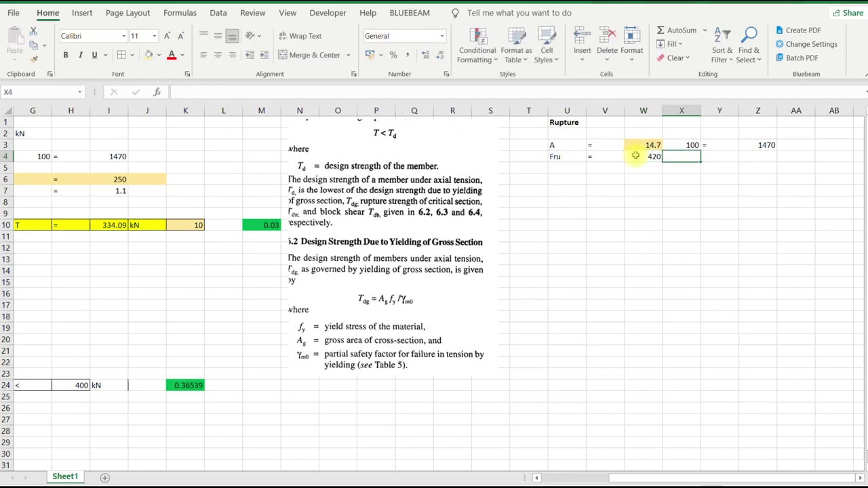
{"action": "left_click", "coordinate": [635, 156]}
{"action": "key", "text": "ctrl+c"}
{"action": "left_click", "coordinate": [758, 158]}
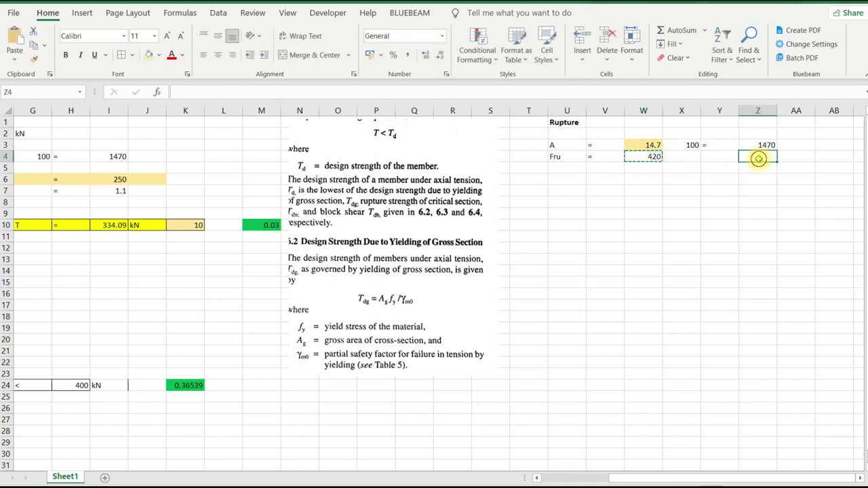
{"action": "key", "text": "ctrl+v"}
{"action": "left_click", "coordinate": [724, 157]}
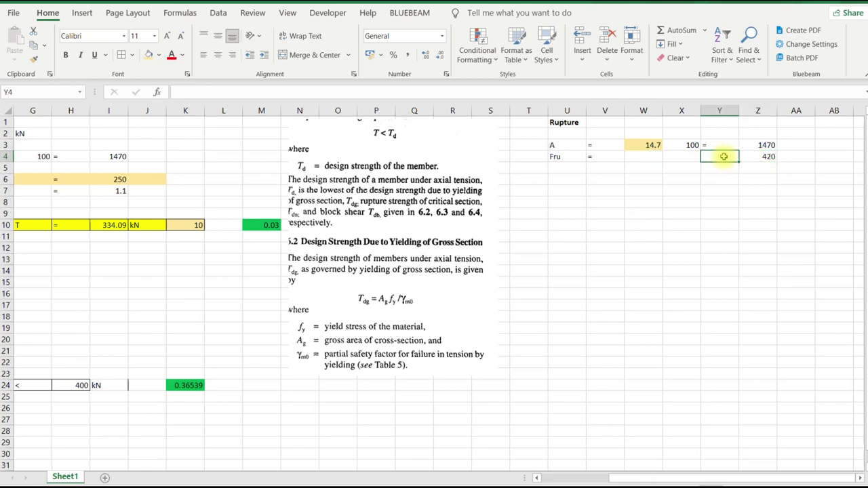
{"action": "type", "text": "="}
{"action": "key", "text": "Return"}
Correct the 'Fru' label to 'Fu' and add a 'pm1' label below
{"action": "left_click", "coordinate": [606, 155]}
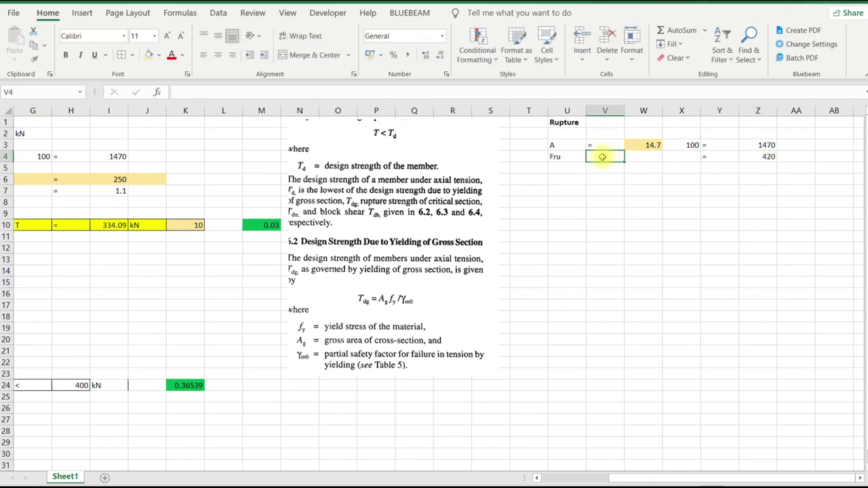
{"action": "left_click", "coordinate": [561, 188]}
{"action": "left_click", "coordinate": [563, 157]}
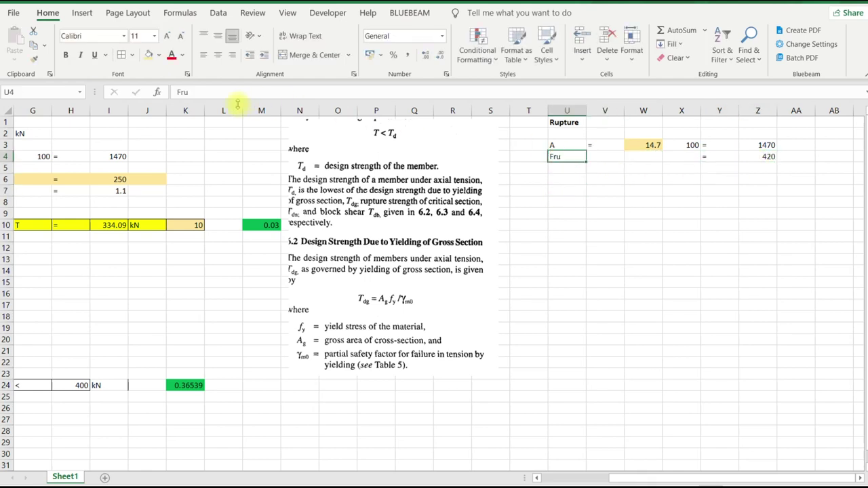
{"action": "left_click", "coordinate": [183, 91]}
{"action": "key", "text": "BackSpace"}
{"action": "key", "text": "Return"}
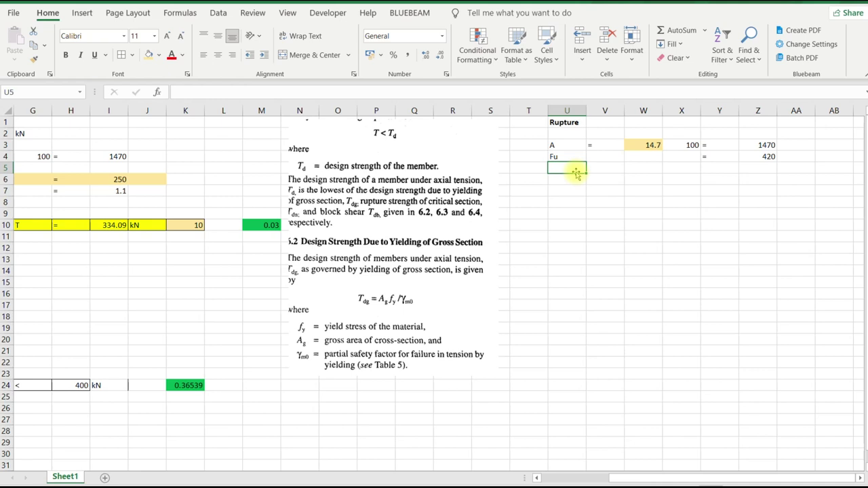
{"action": "type", "text": "pm1"}
{"action": "key", "text": "ctrl+Return"}
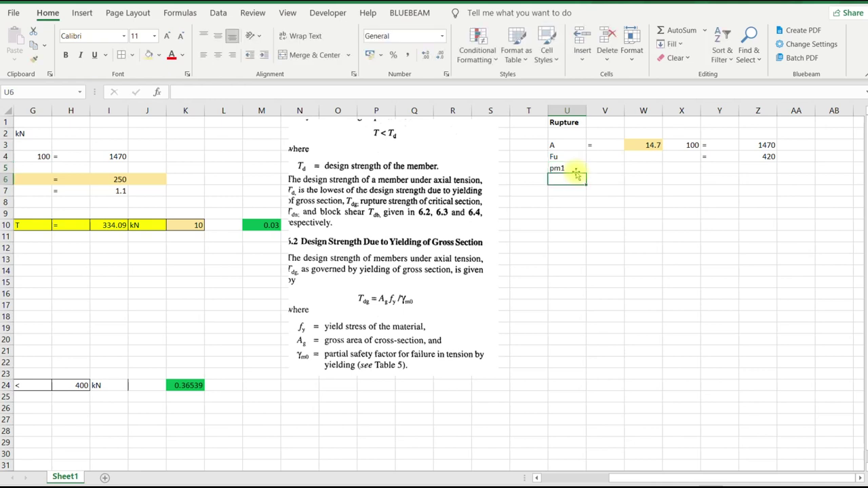
Enter pm1 = 1.25 and start a 'T' label below the Rupture block
{"action": "left_click", "coordinate": [718, 170]}
{"action": "type", "text": "="}
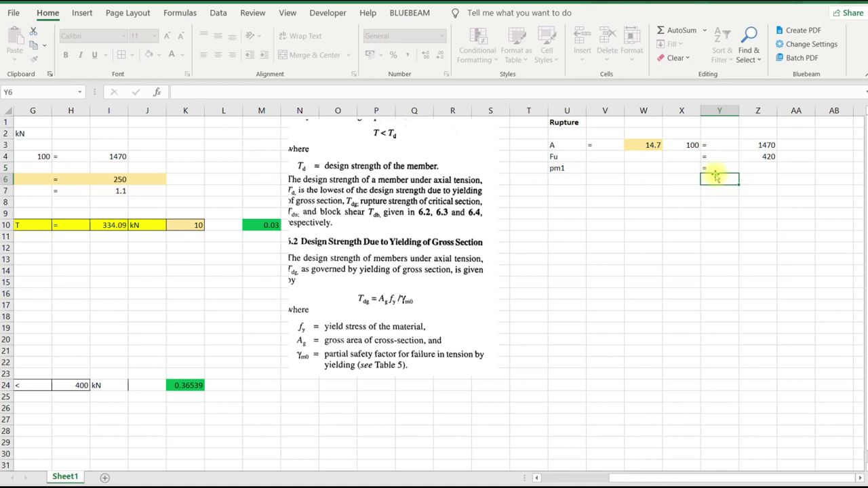
{"action": "left_click", "coordinate": [754, 169]}
{"action": "type", "text": "1"}
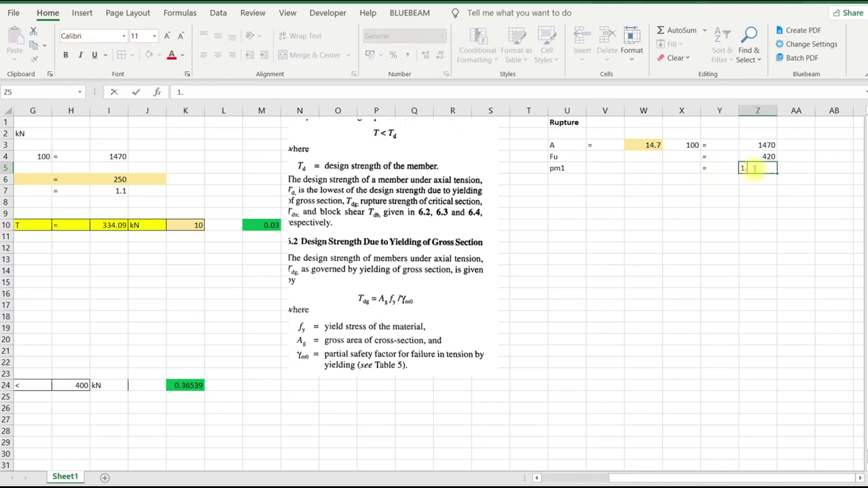
{"action": "type", "text": ".25"}
{"action": "key", "text": "Return"}
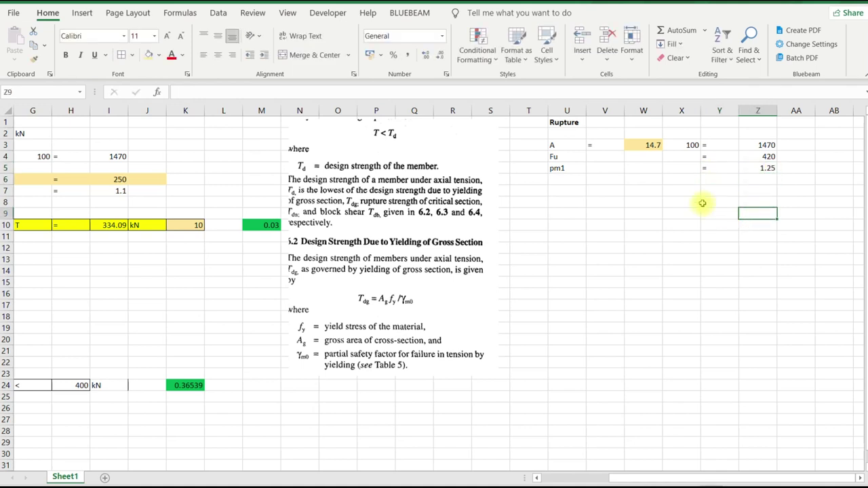
{"action": "left_click", "coordinate": [650, 215]}
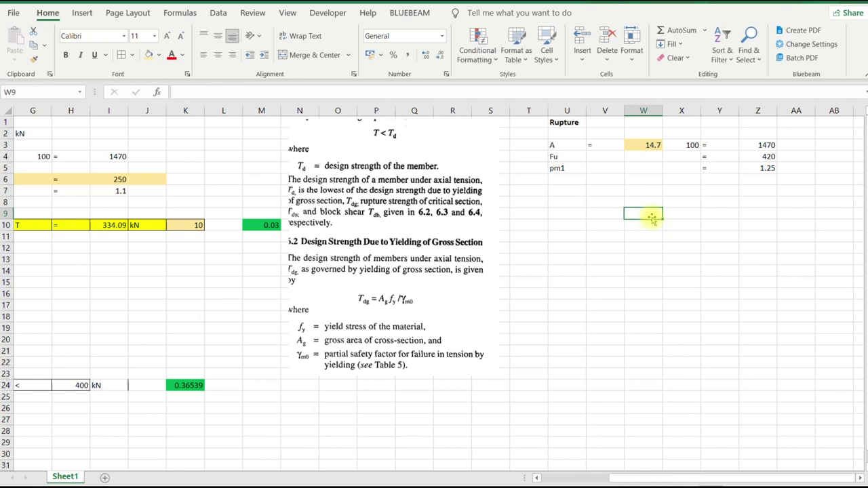
{"action": "type", "text": "T"}
{"action": "left_click", "coordinate": [681, 260]}
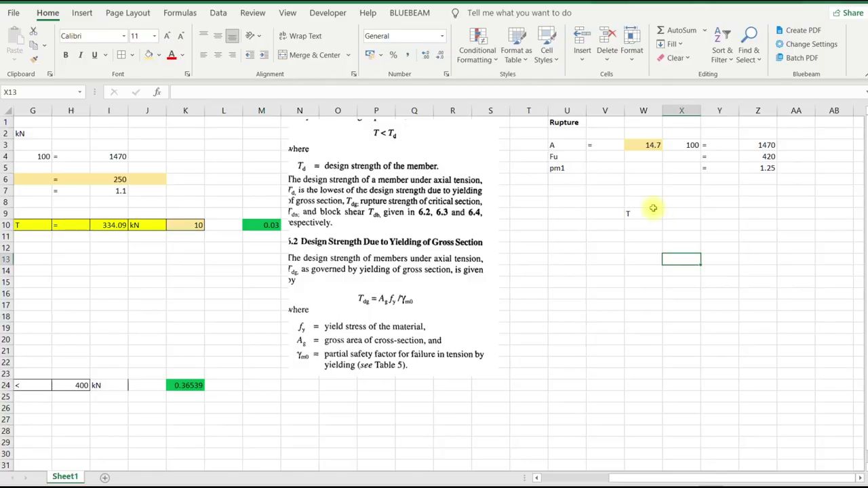
Relabel the T cell as 'Tdn' and put an equals sign beside it
{"action": "left_click", "coordinate": [635, 216]}
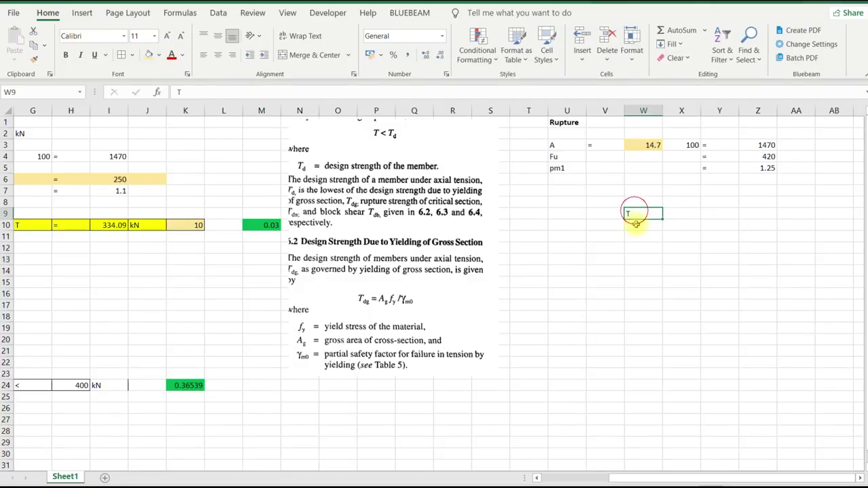
{"action": "double_click", "coordinate": [635, 216]}
{"action": "type", "text": "d"}
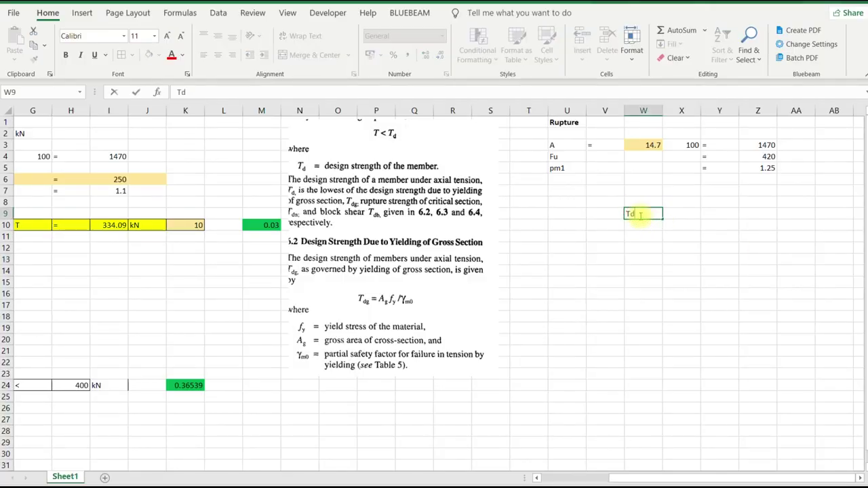
{"action": "type", "text": "n"}
{"action": "key", "text": "Return"}
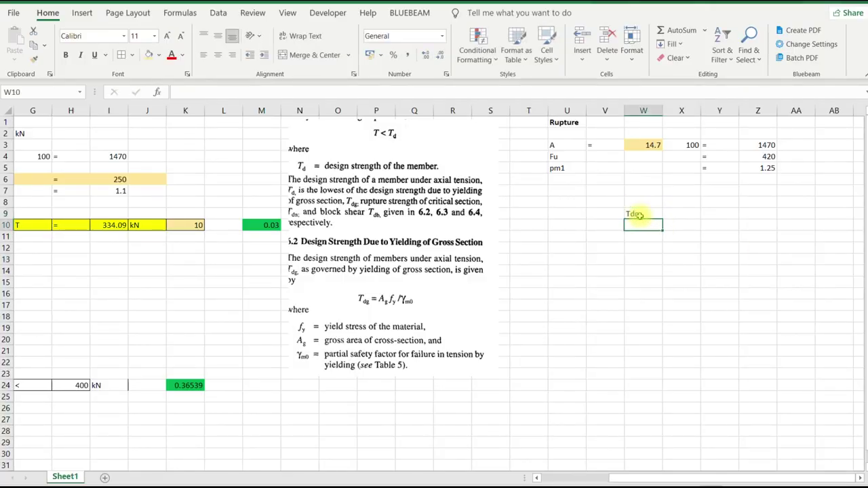
{"action": "left_click", "coordinate": [712, 217]}
{"action": "type", "text": "="}
{"action": "key", "text": "Return"}
Enter the rupture formula =0.9*Z3*Z4/(Z5) in the Tdn cell, giving 444528
{"action": "left_click", "coordinate": [751, 214]}
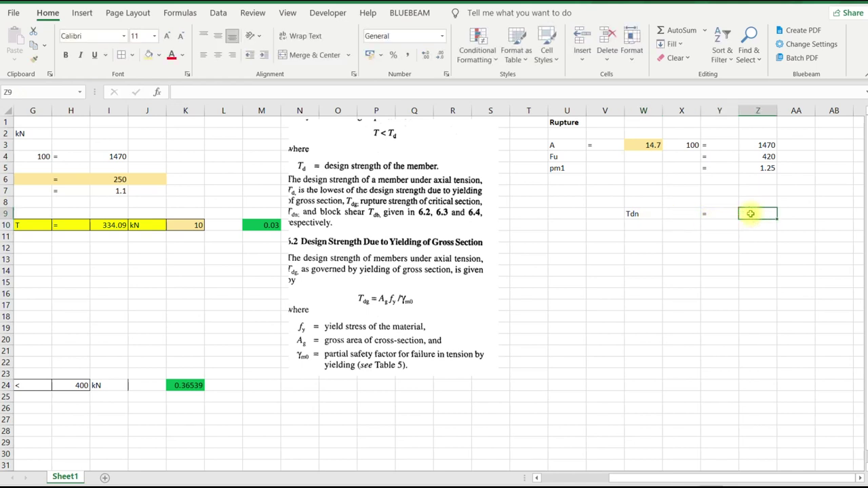
{"action": "type", "text": "="}
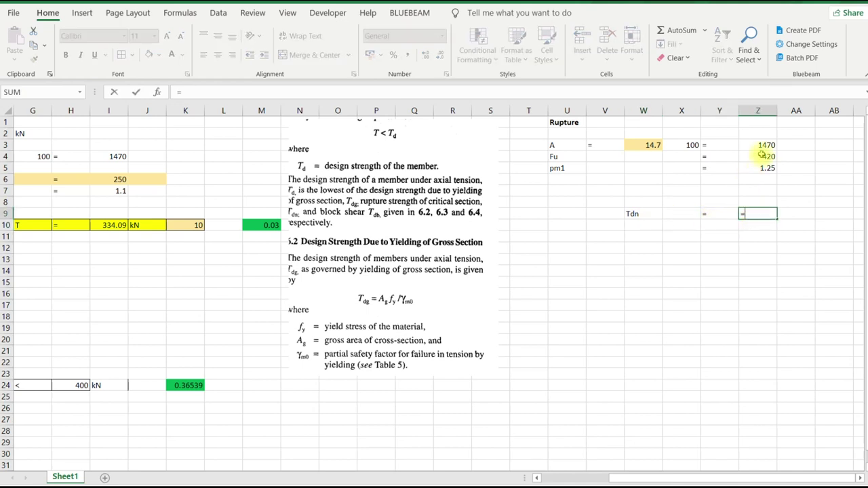
{"action": "type", "text": "0.9*"}
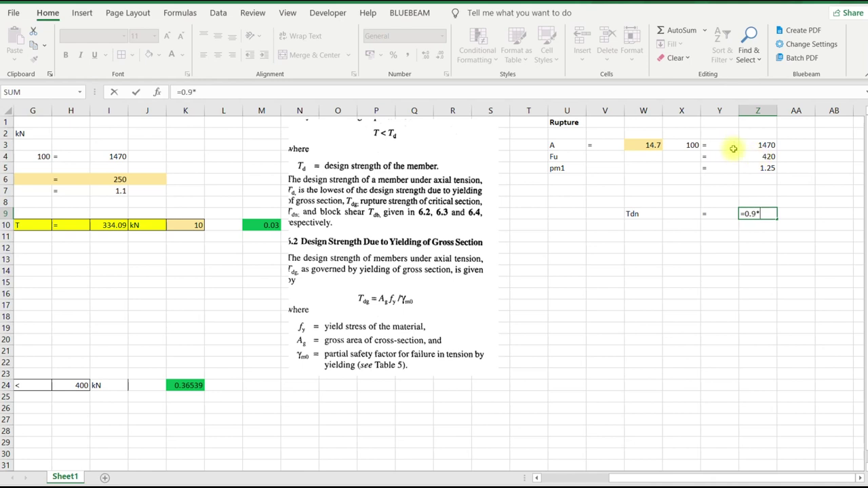
{"action": "left_click", "coordinate": [745, 144]}
{"action": "type", "text": "*"}
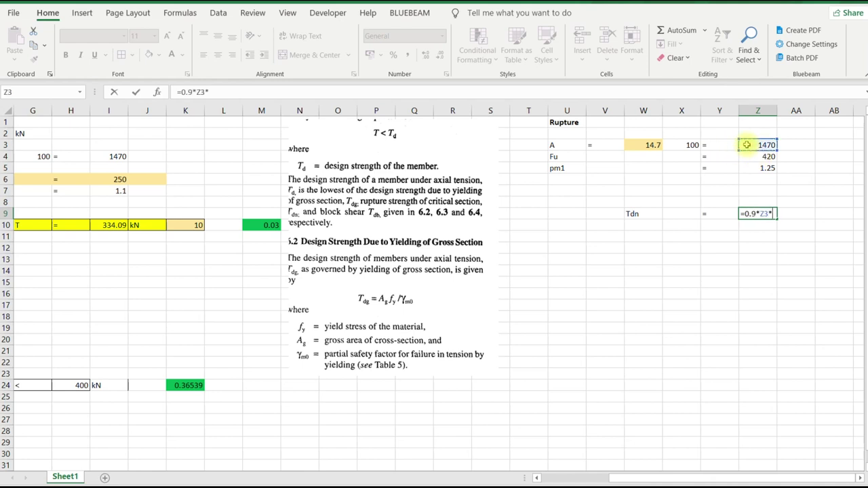
{"action": "left_click", "coordinate": [757, 157]}
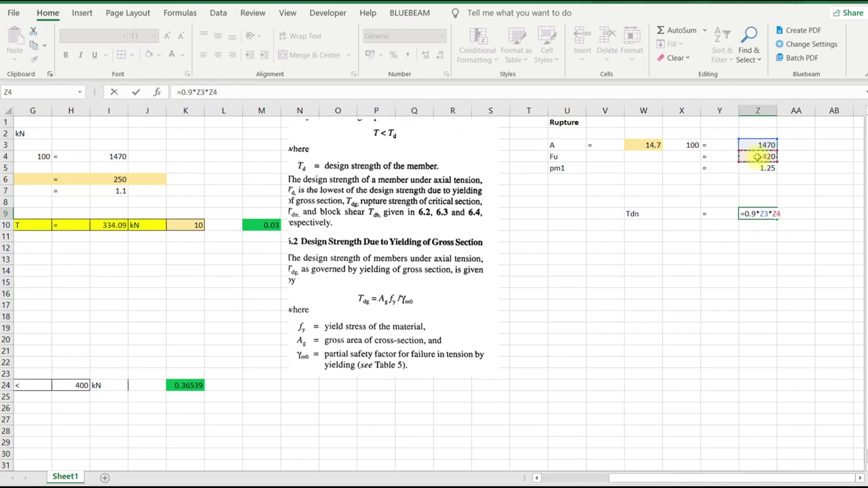
{"action": "type", "text": "/("}
{"action": "left_click", "coordinate": [759, 167]}
{"action": "type", "text": ")"}
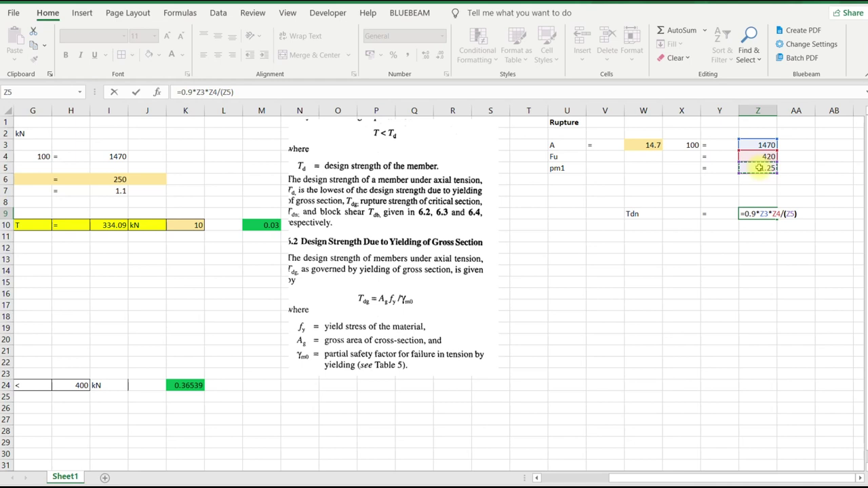
{"action": "key", "text": "Return"}
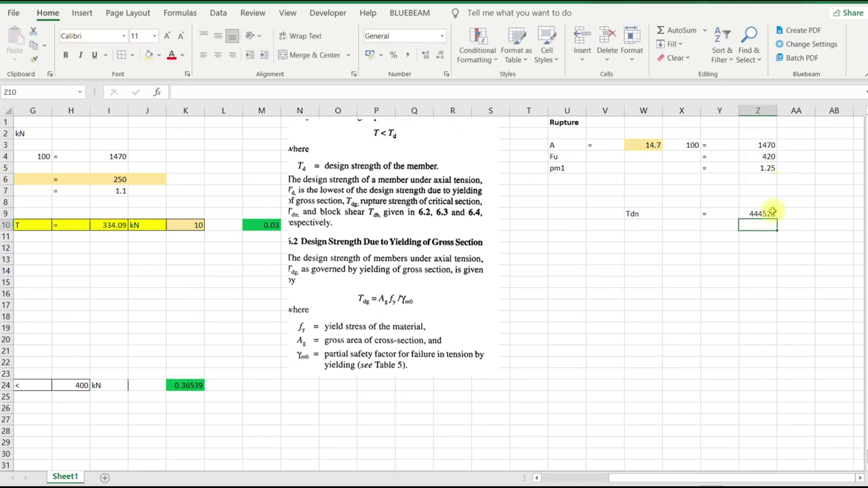
Review the Tdn formula's cell references, then reopen it for editing
{"action": "left_click", "coordinate": [762, 215]}
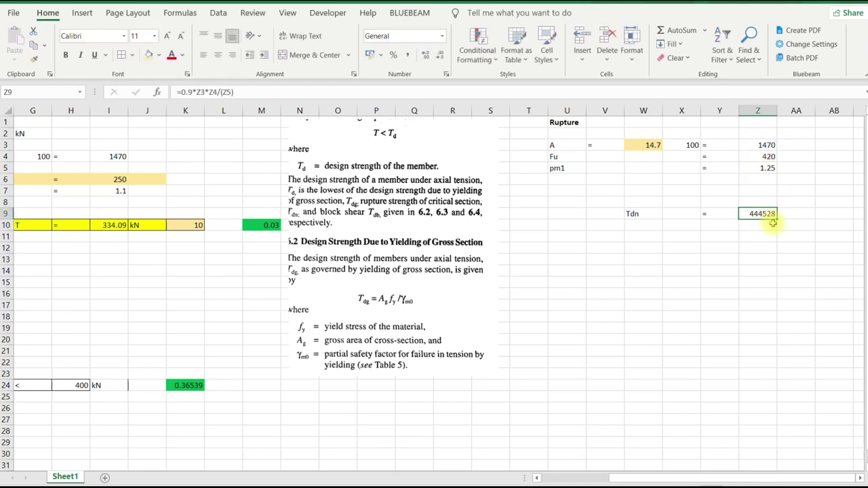
{"action": "double_click", "coordinate": [764, 214]}
{"action": "key", "text": "Escape"}
{"action": "left_click", "coordinate": [240, 93]}
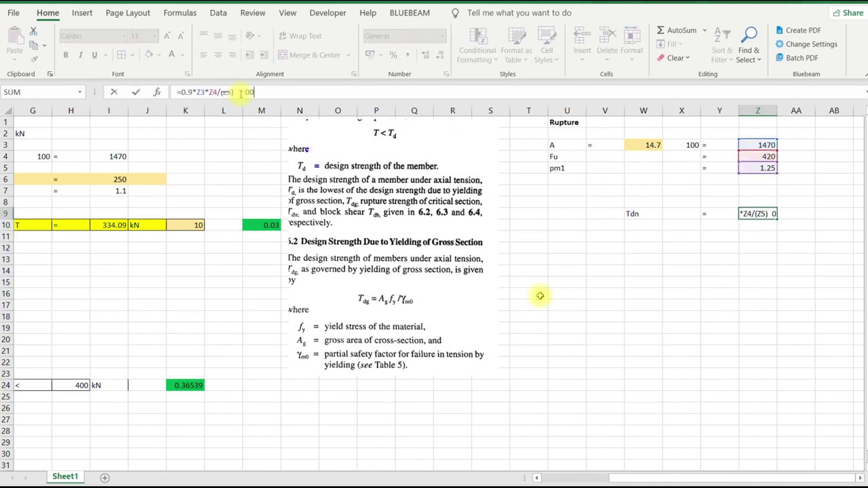
Append /1000 to convert Tdn to kN, comparing with the report's ALPHA of 0.800
{"action": "type", "text": "/1000"}
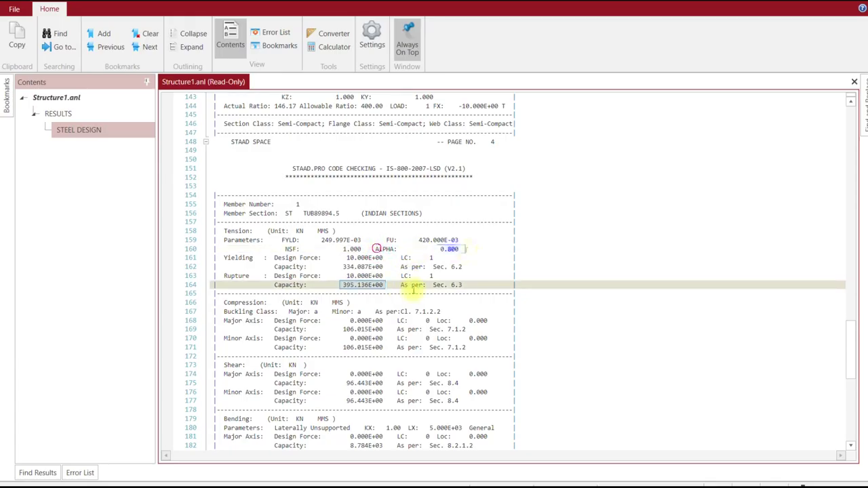
{"action": "left_click_drag", "start_coordinate": [376, 248], "coordinate": [465, 249]}
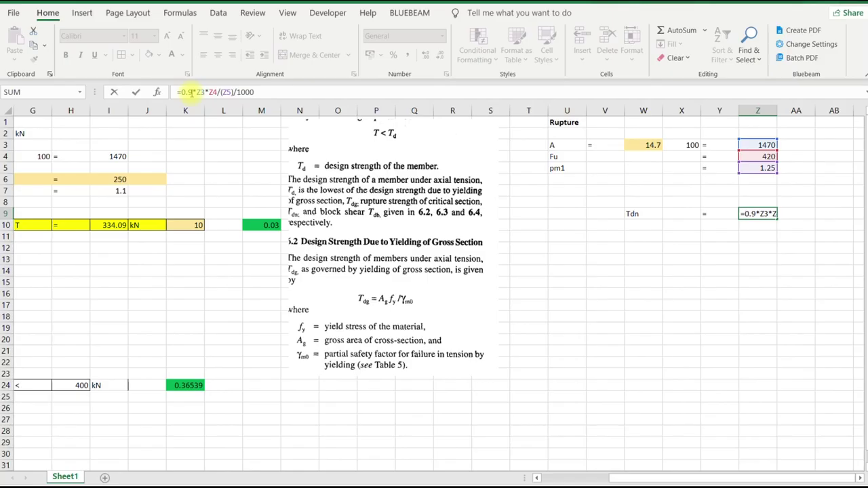
{"action": "key", "text": "Return"}
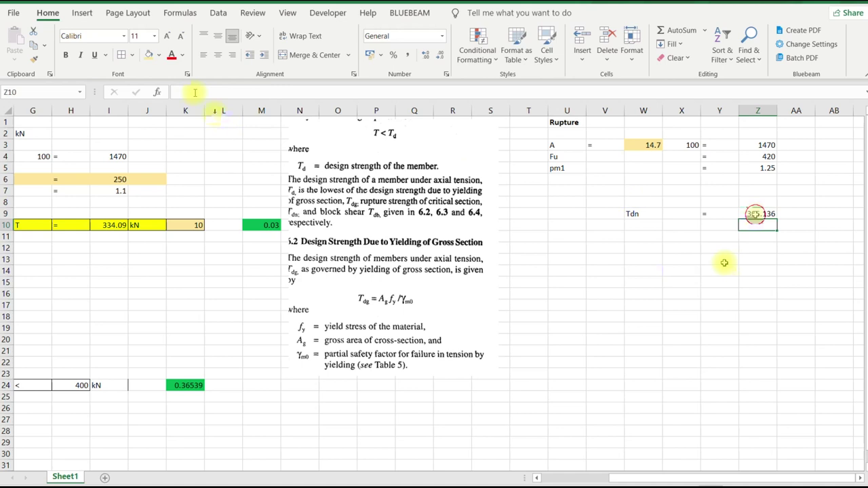
{"action": "double_click", "coordinate": [754, 213]}
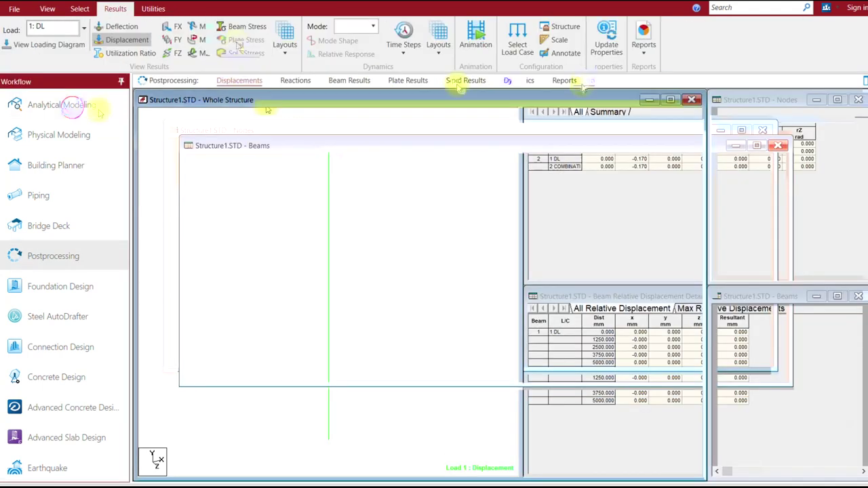
Check the ALPHA design parameter value of 0.8 in the Design parameter definitions
{"action": "left_click", "coordinate": [237, 42]}
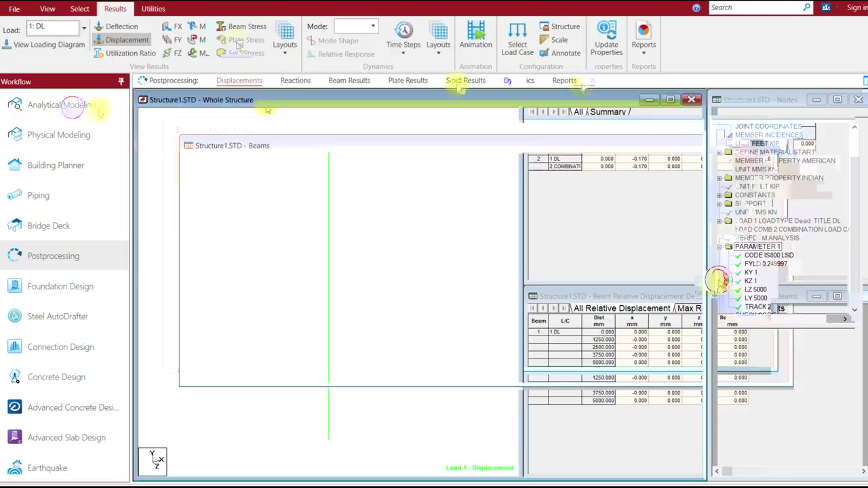
{"action": "left_click", "coordinate": [760, 258]}
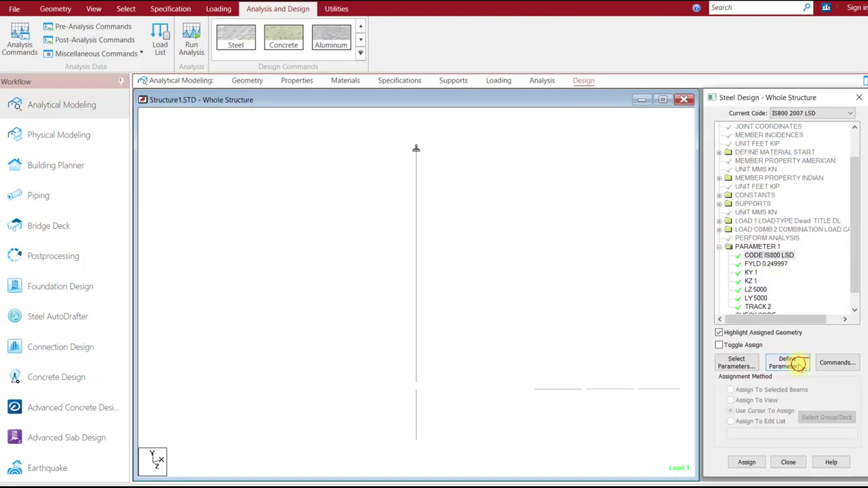
{"action": "left_click", "coordinate": [786, 363]}
{"action": "left_click", "coordinate": [797, 364]}
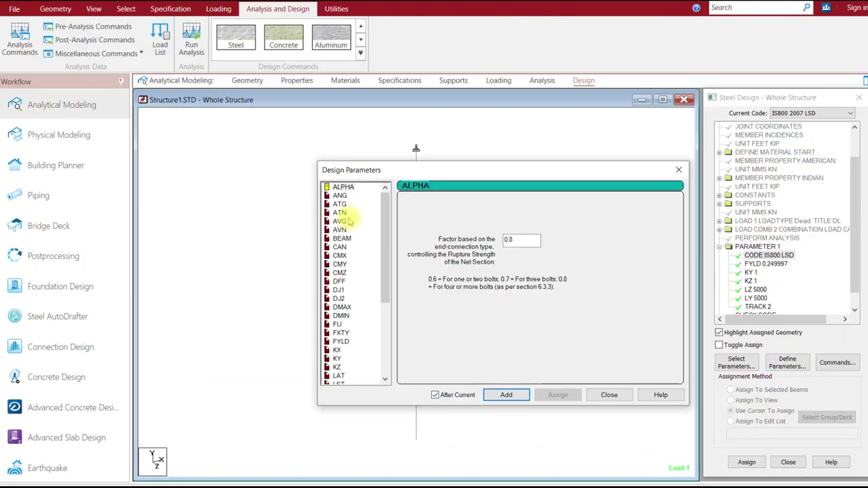
{"action": "left_click", "coordinate": [343, 187]}
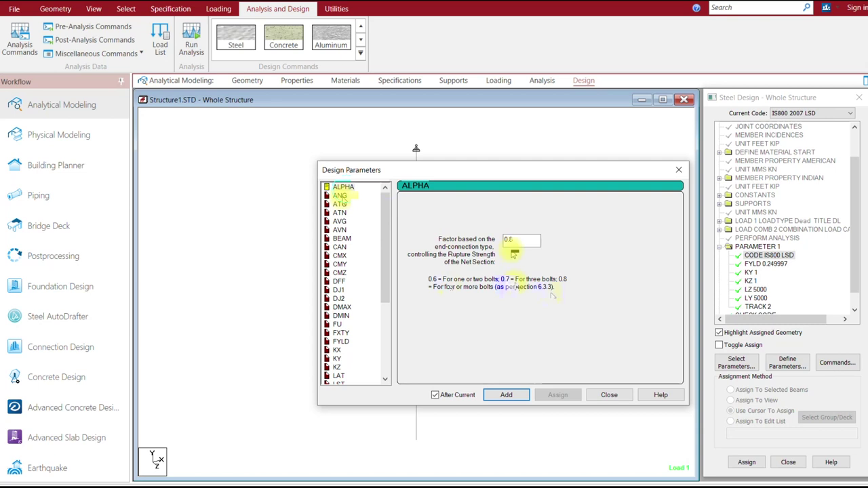
{"action": "key", "text": "alt+Tab"}
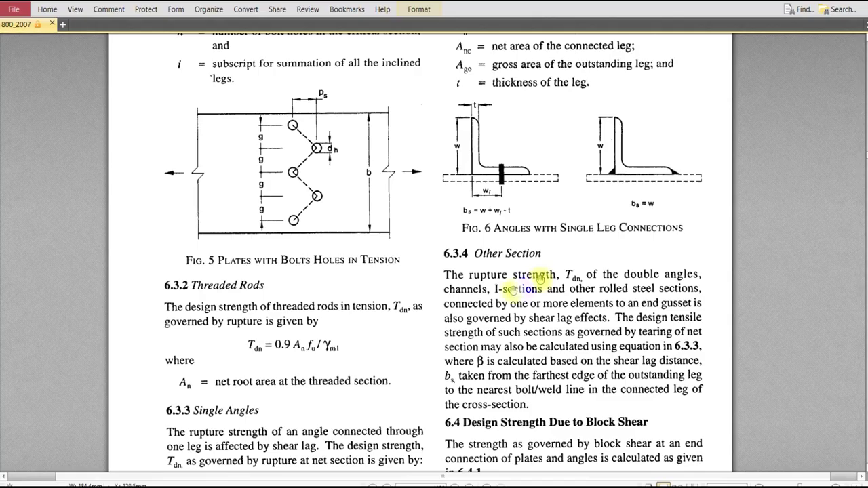
Read through the IS 800 section 6.3 rupture clauses in the PDF
{"action": "scroll", "coordinate": [536, 278], "scroll_direction": "down", "scroll_amount": 3}
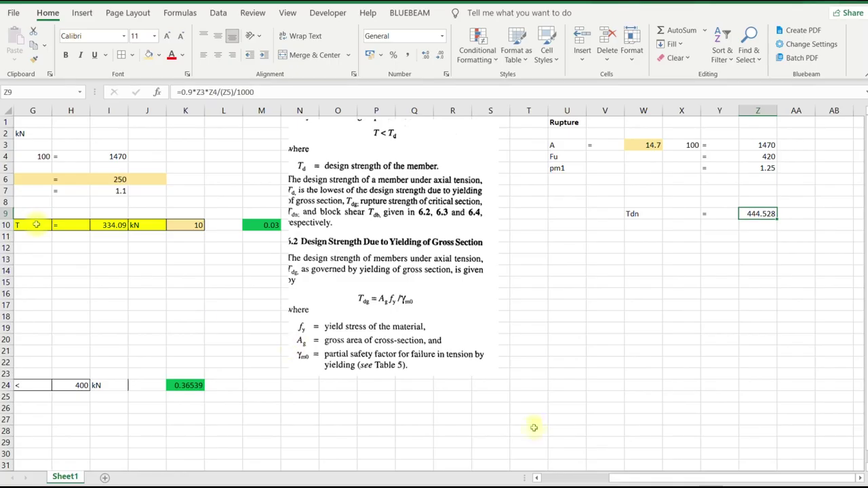
Recheck the 334.09 kN yield formula =I4*I6/(I7)/1000 in I10 and the design force in K10
{"action": "scroll", "coordinate": [643, 479], "scroll_direction": "left", "scroll_amount": 2}
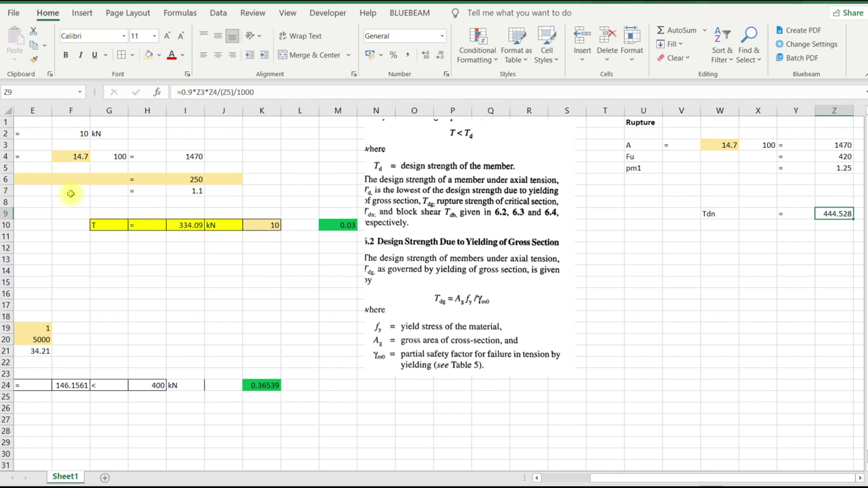
{"action": "left_click", "coordinate": [189, 225]}
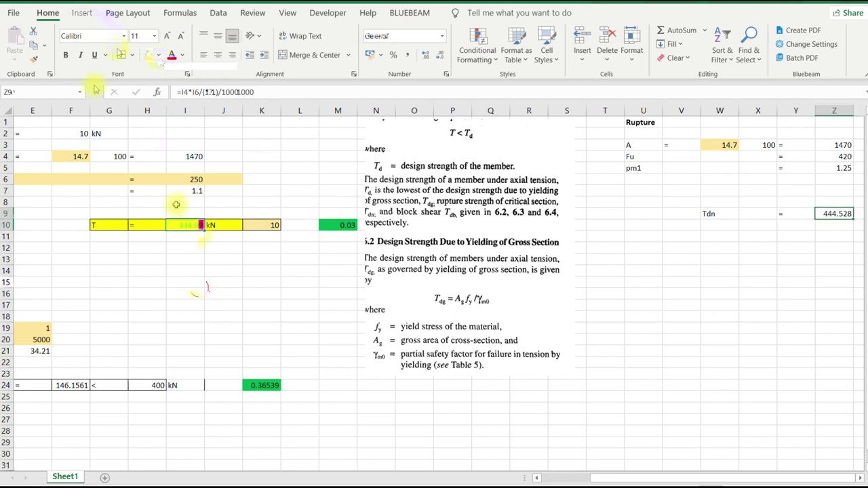
{"action": "left_click", "coordinate": [264, 225]}
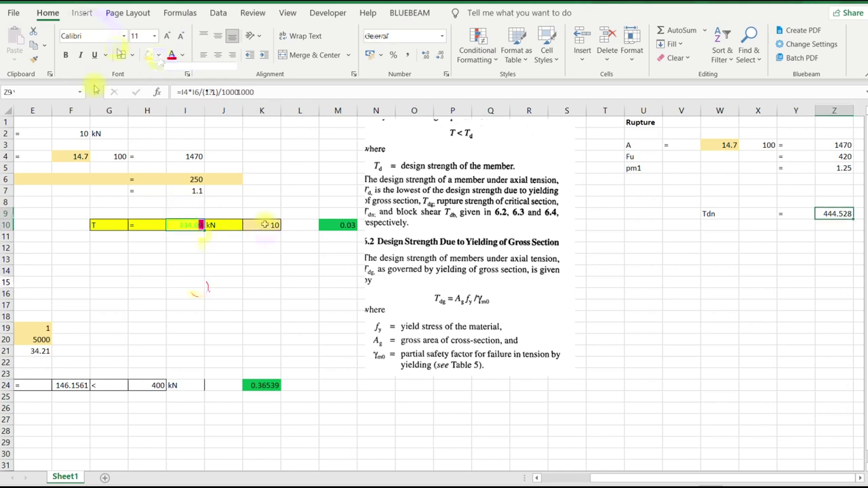